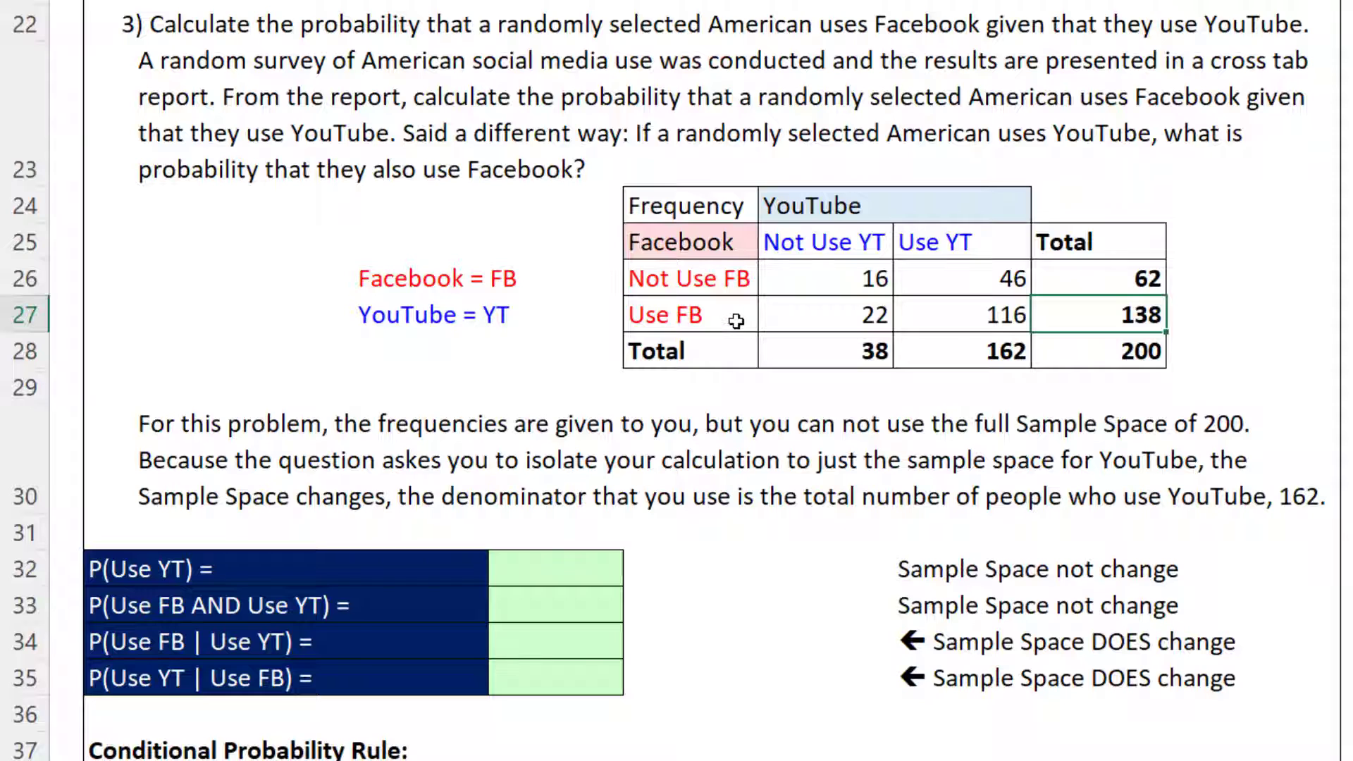
left_click(969, 353)
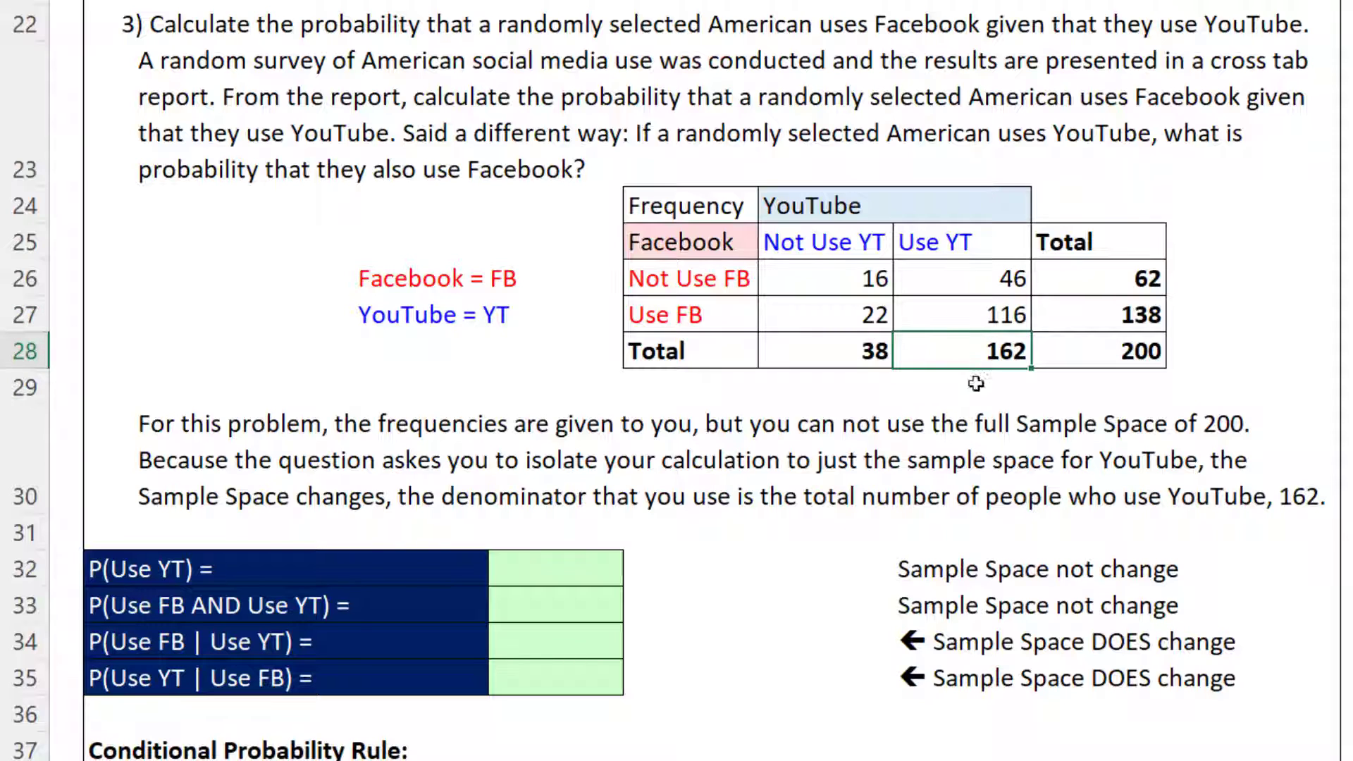
left_click(978, 319)
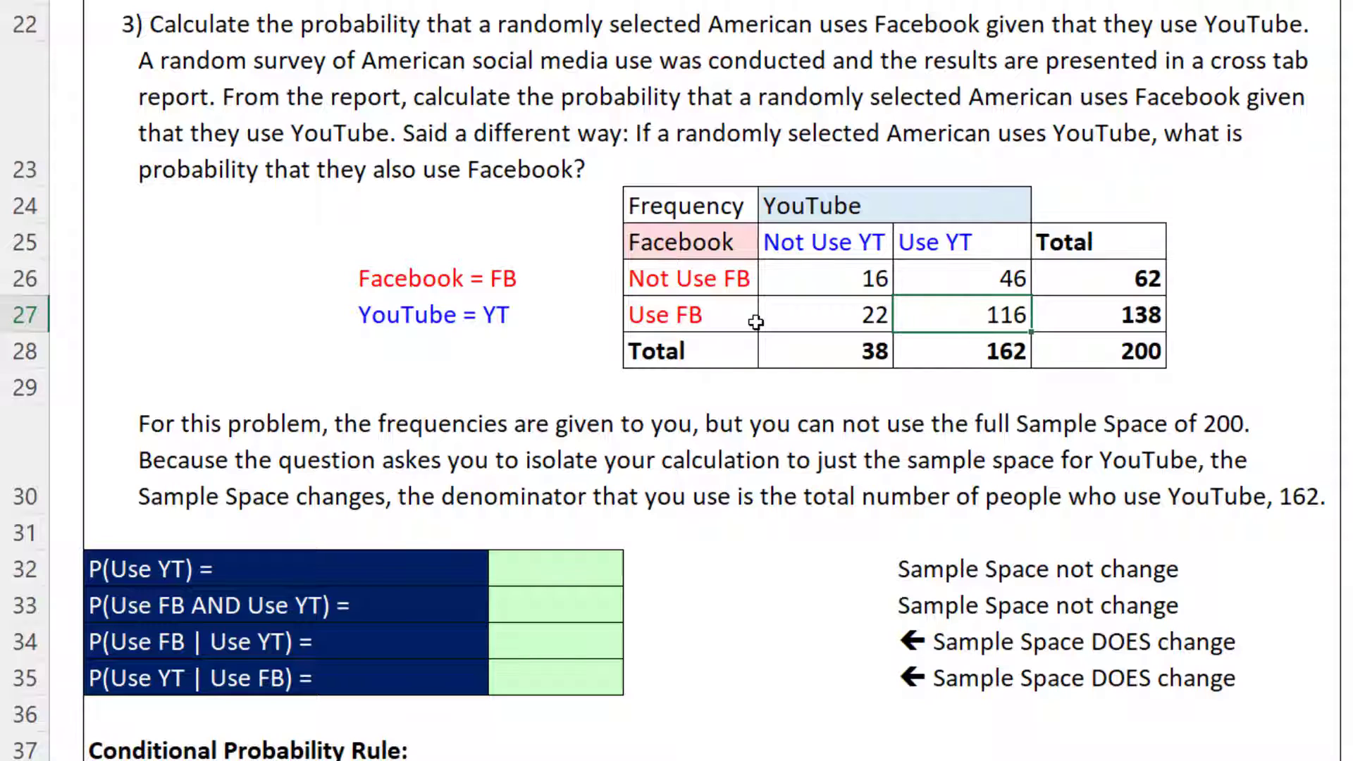
Step: Calculate P(Use YT) beside its label in row 32 as the Use YT total divided by the grand total, =H28/I28
left_click(555, 568)
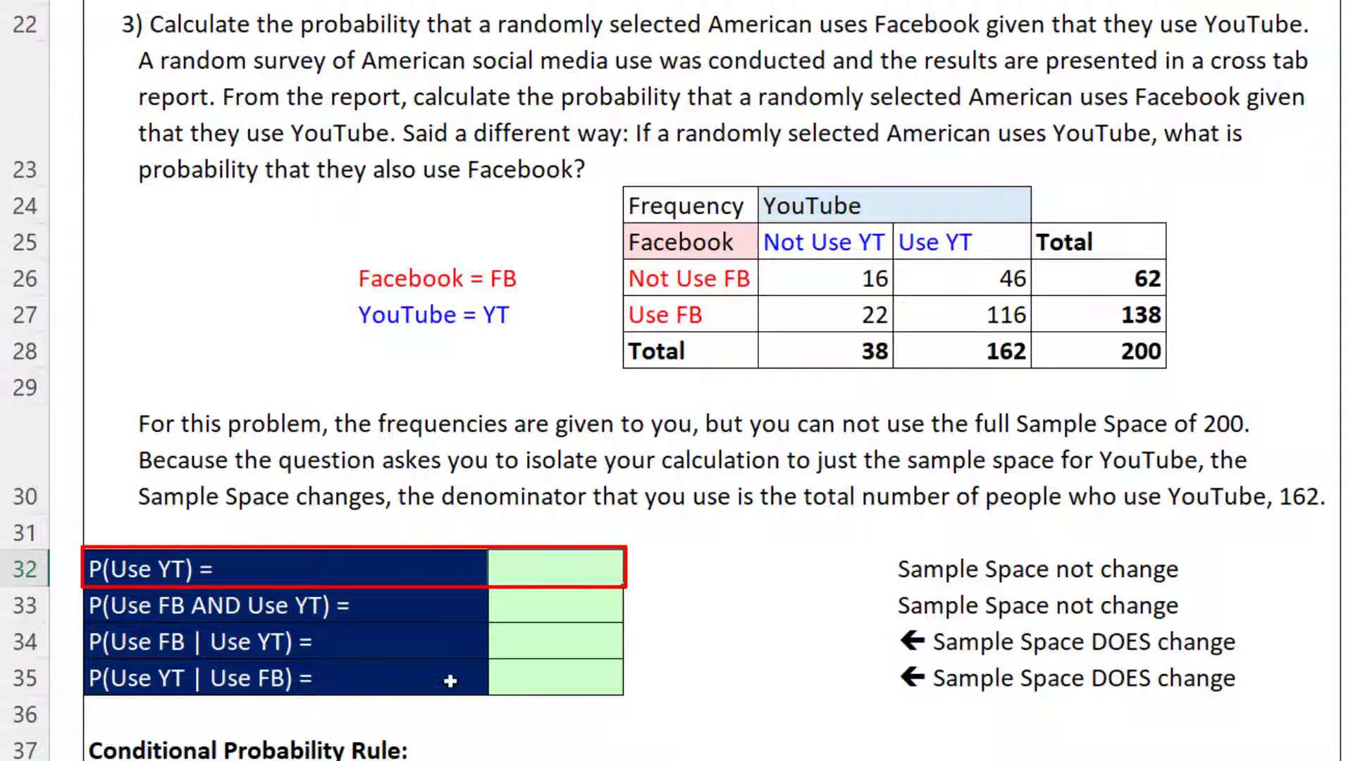
type("=")
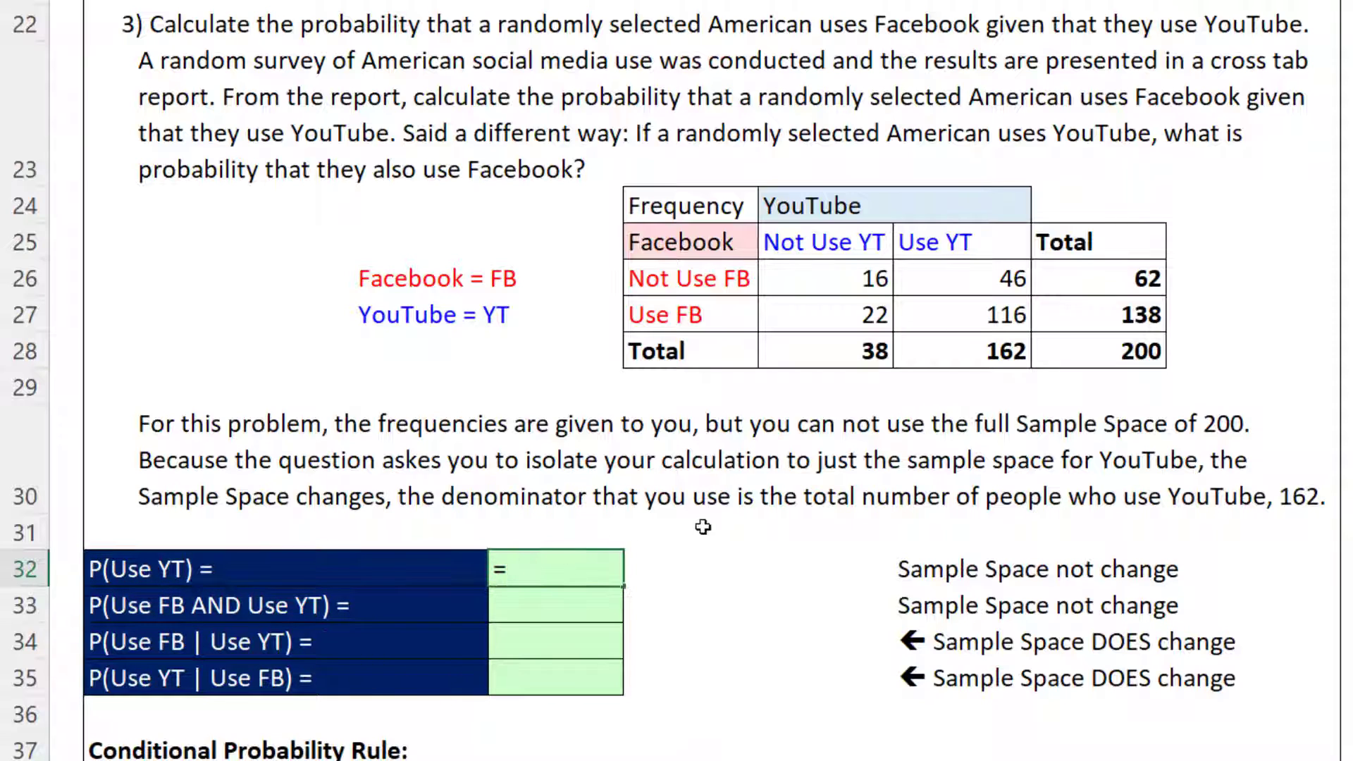
left_click(950, 350)
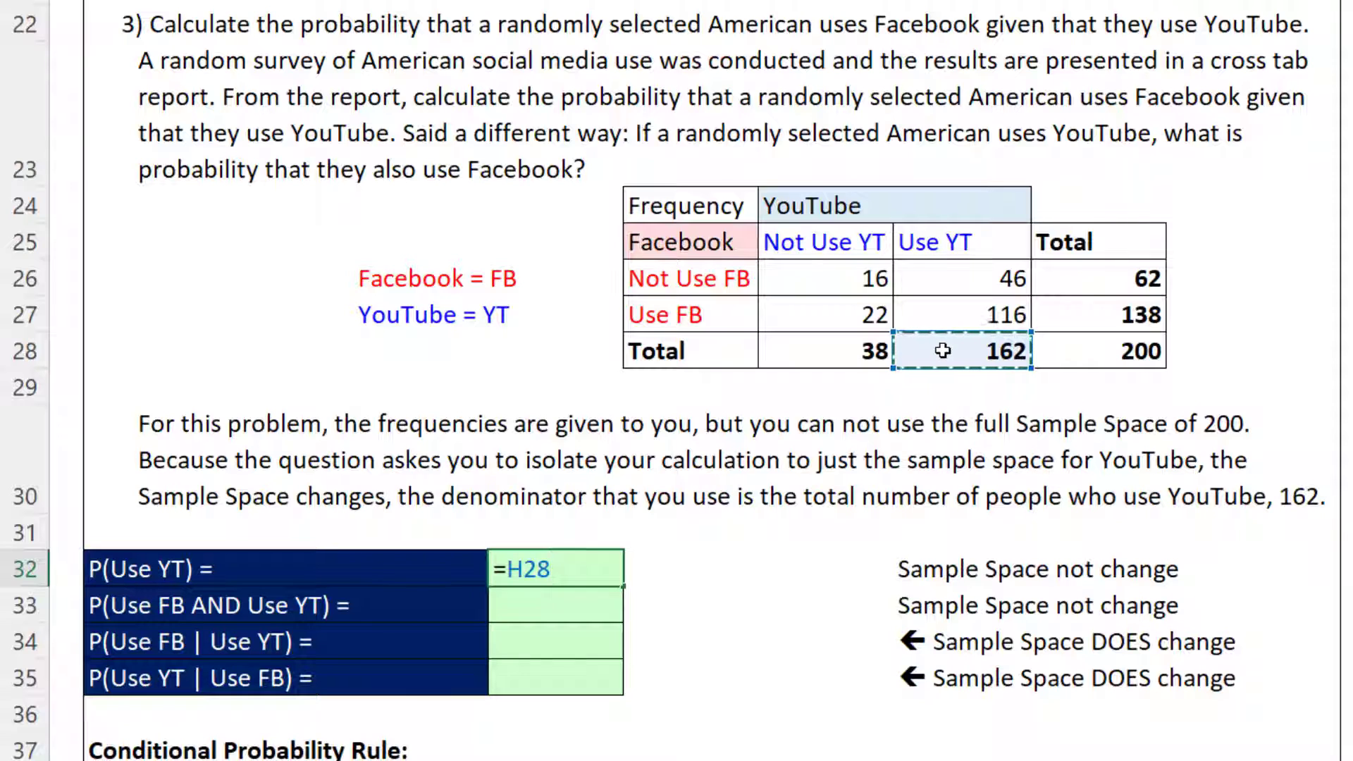
type("/")
left_click(1135, 356)
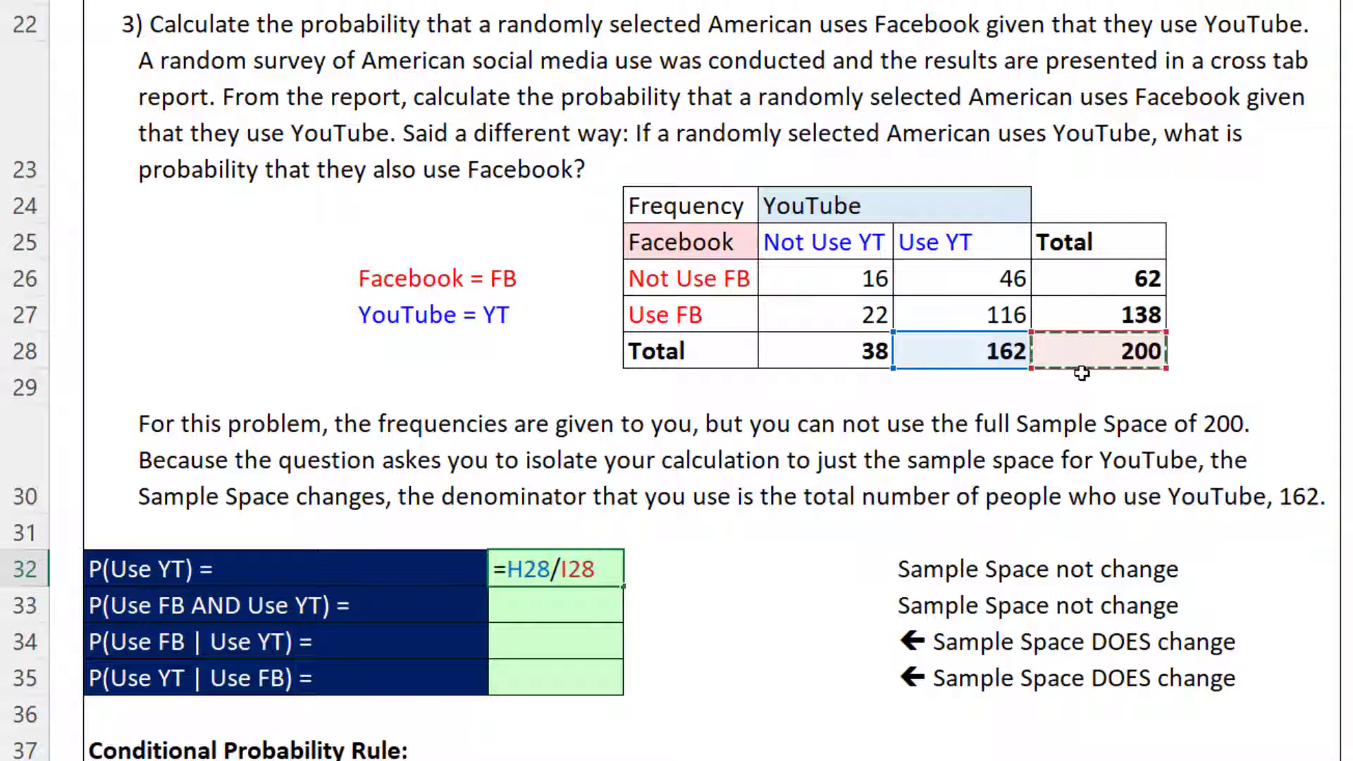
key("Return")
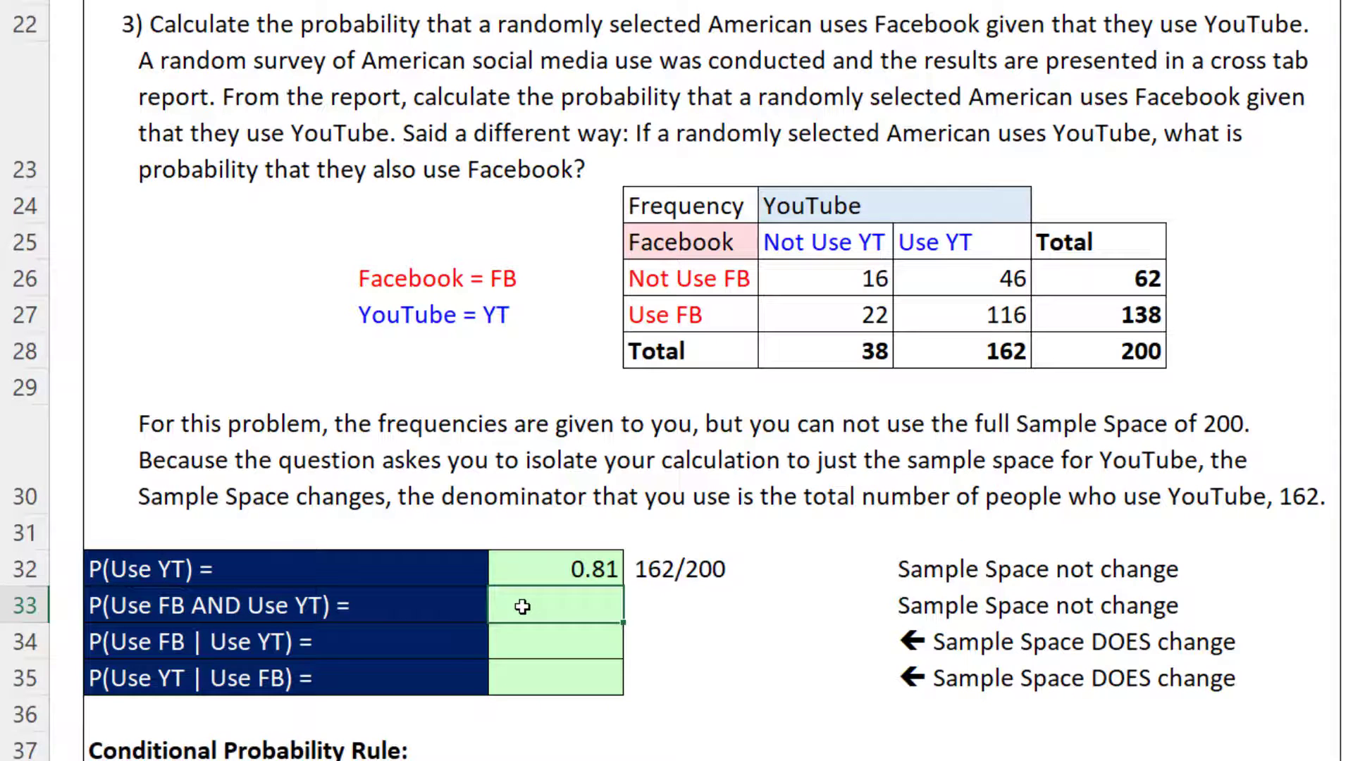
Step: Calculate P(Use FB AND Use YT) in row 33 by dividing the joint frequency H27 by the grand total I28
type("=")
left_click(985, 315)
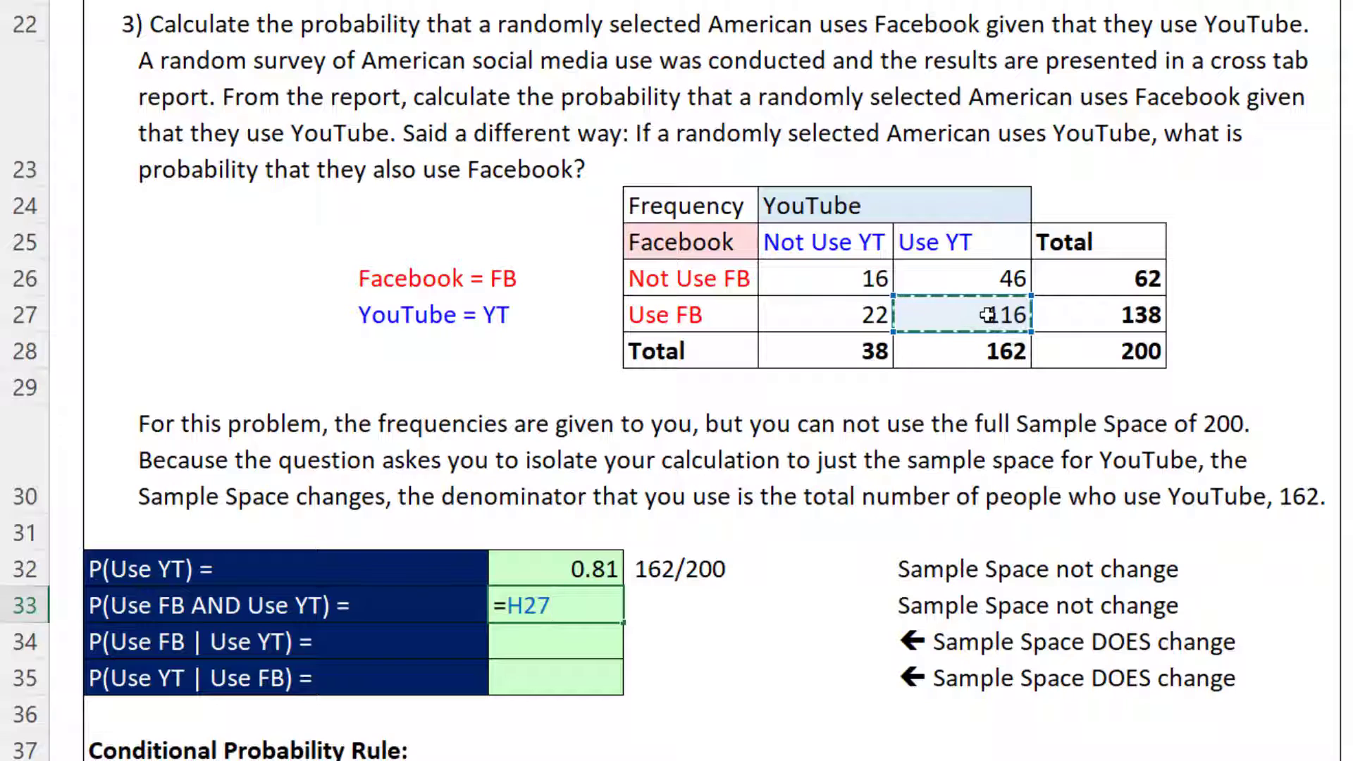
type("/")
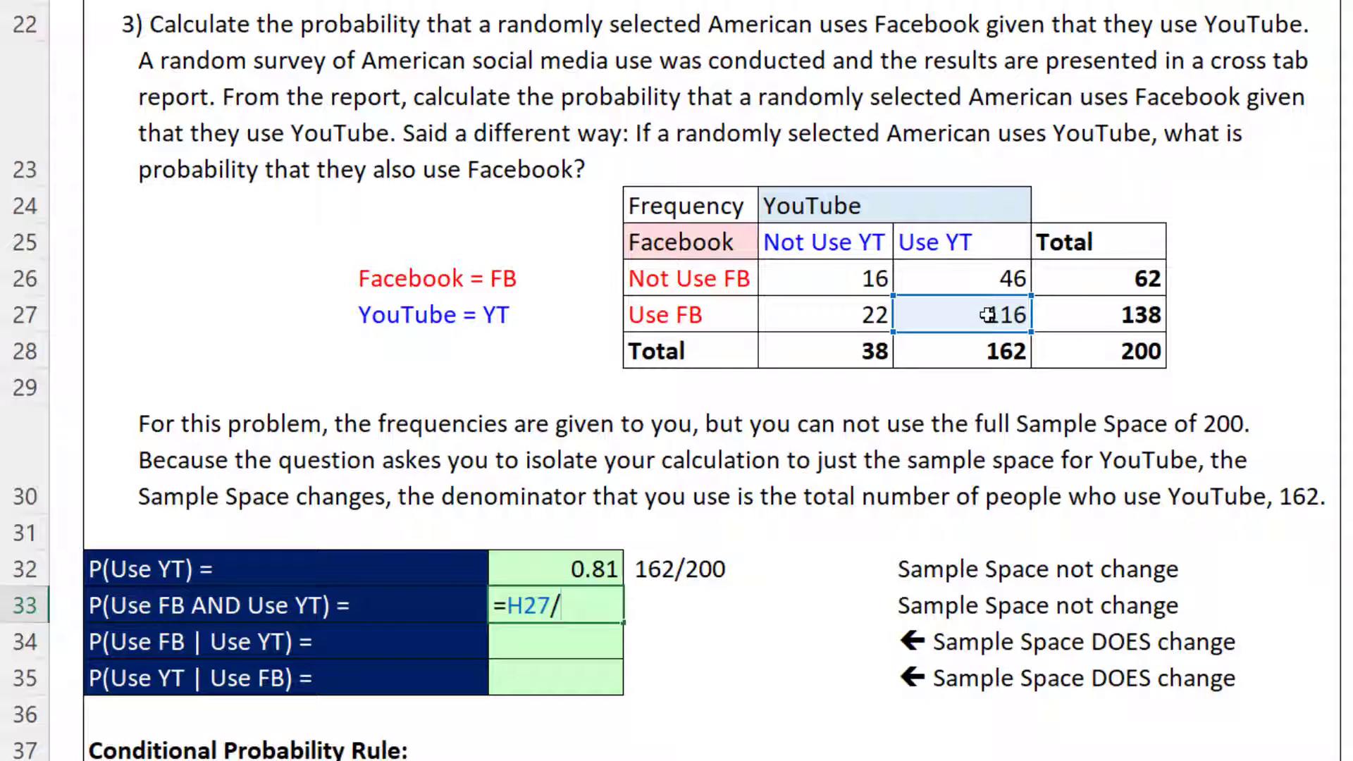
left_click(1114, 359)
key("Return")
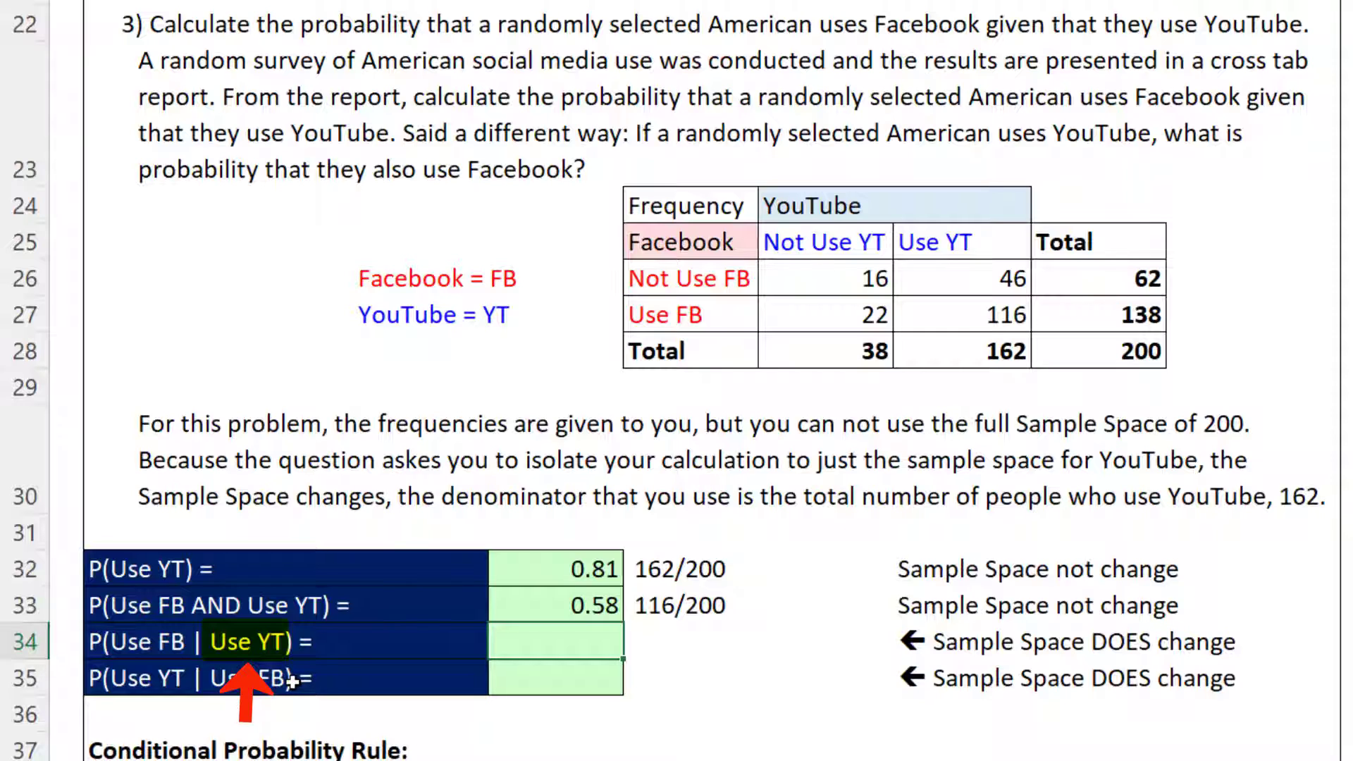
left_click(972, 351)
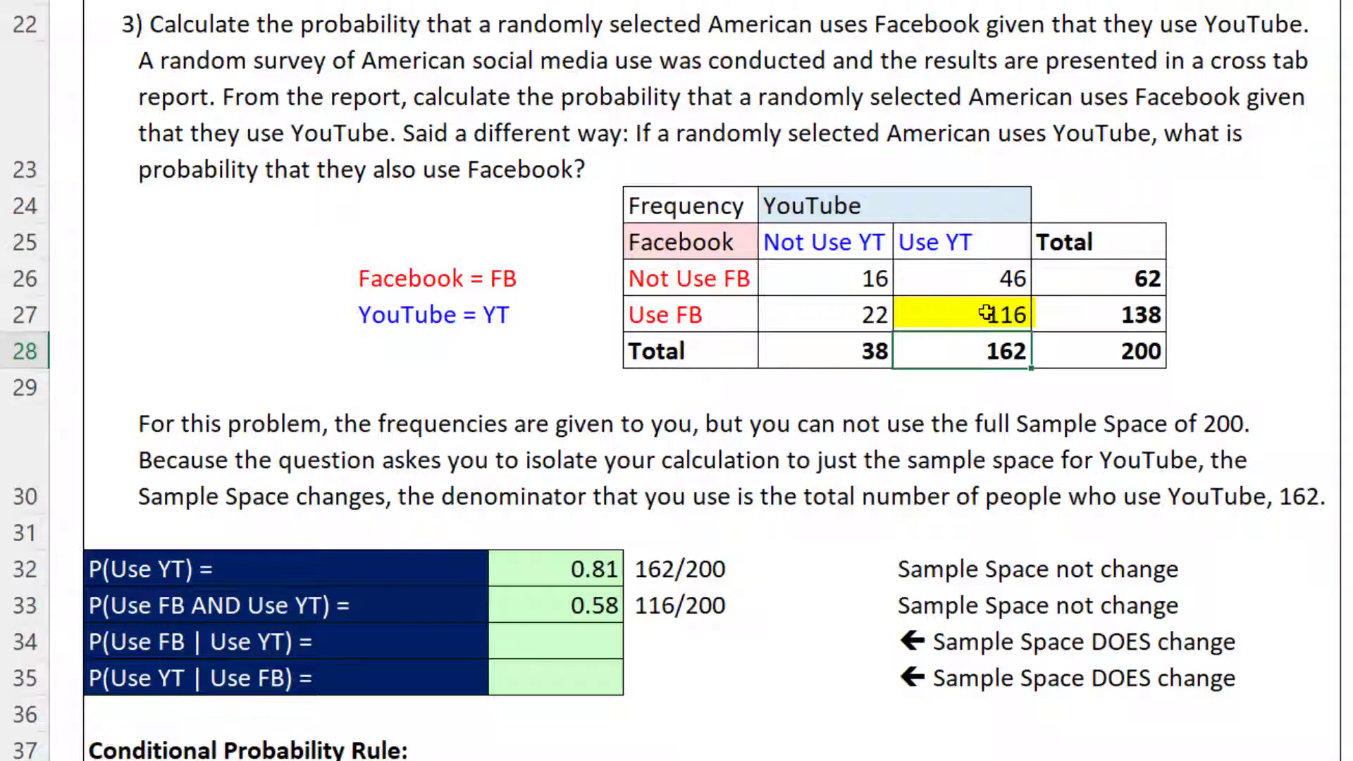
left_click(980, 319)
left_click(985, 343)
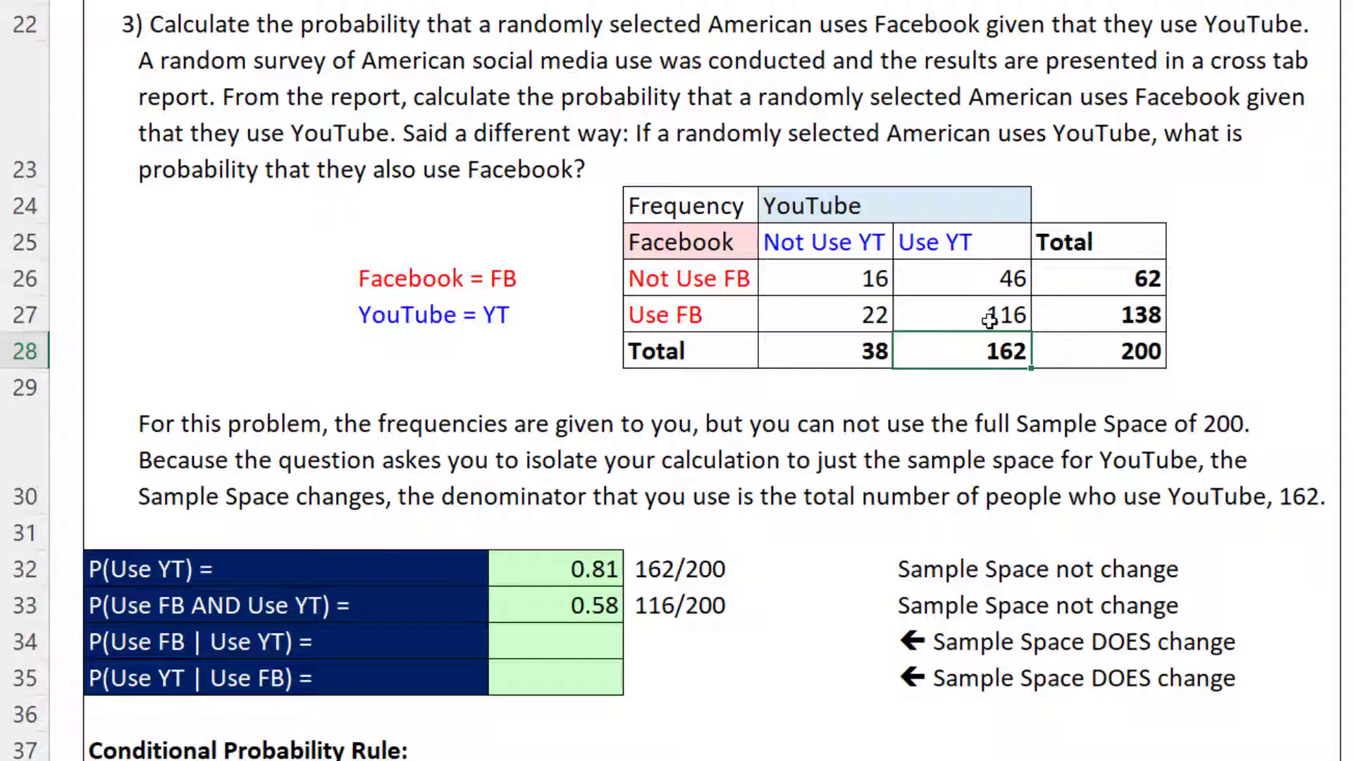
Step: Calculate P(Use FB | Use YT) in row 34 as the joint frequency over the Use YT total, =H27/H28
left_click(615, 647)
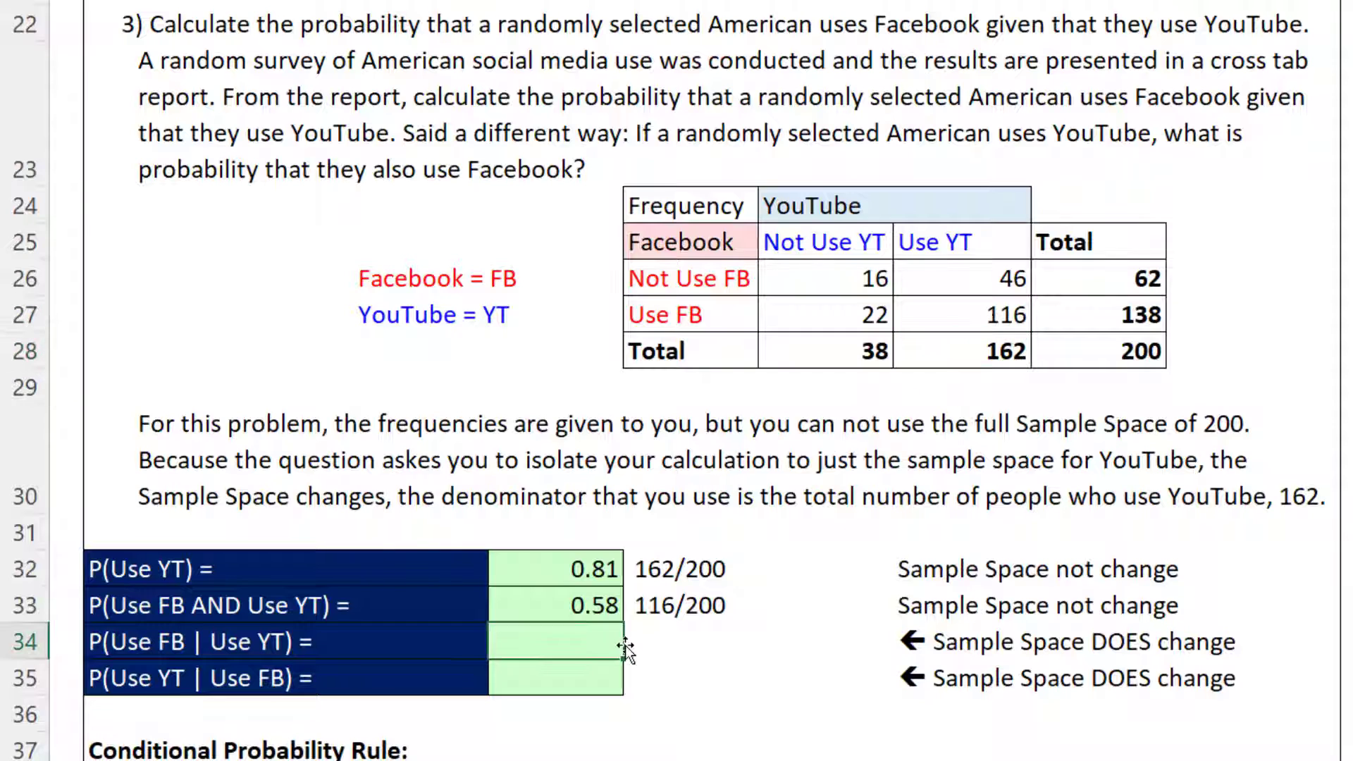
type("=")
left_click(992, 317)
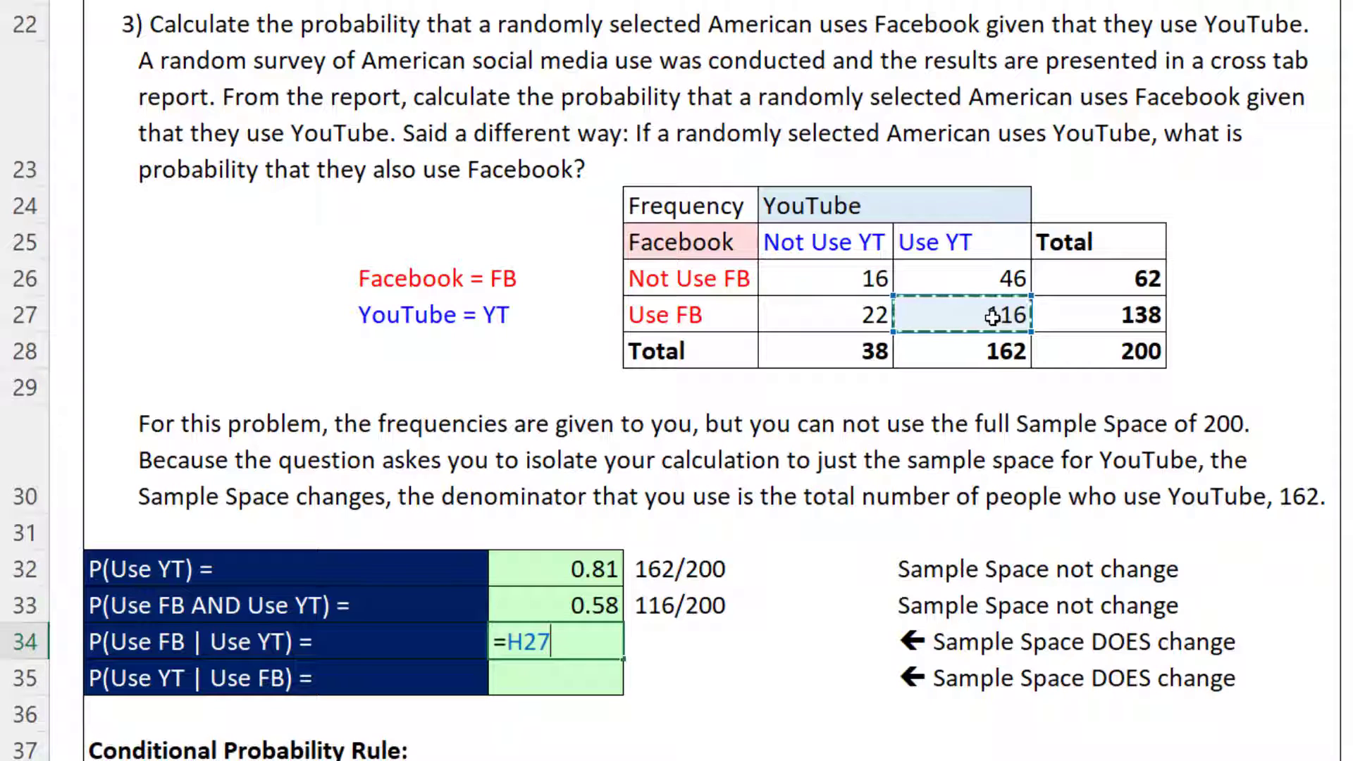
type("/")
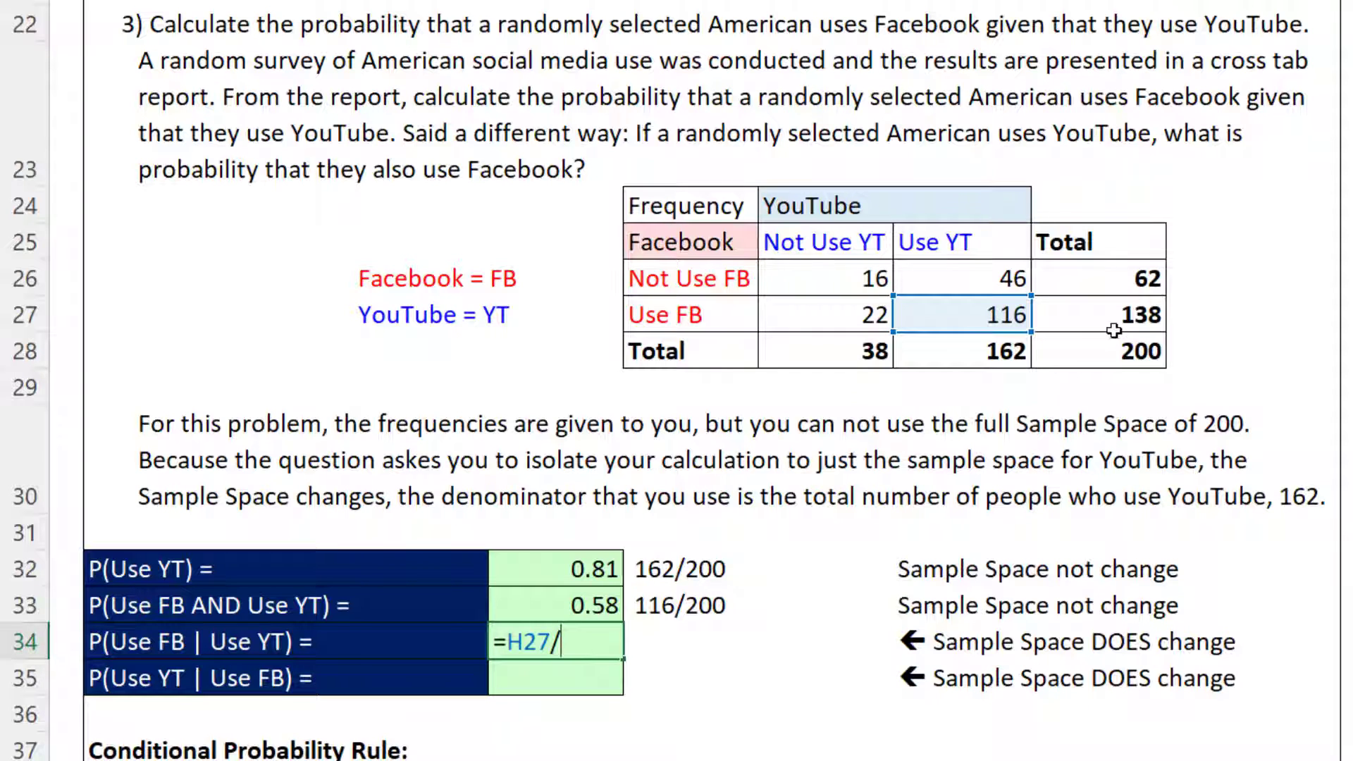
left_click(973, 352)
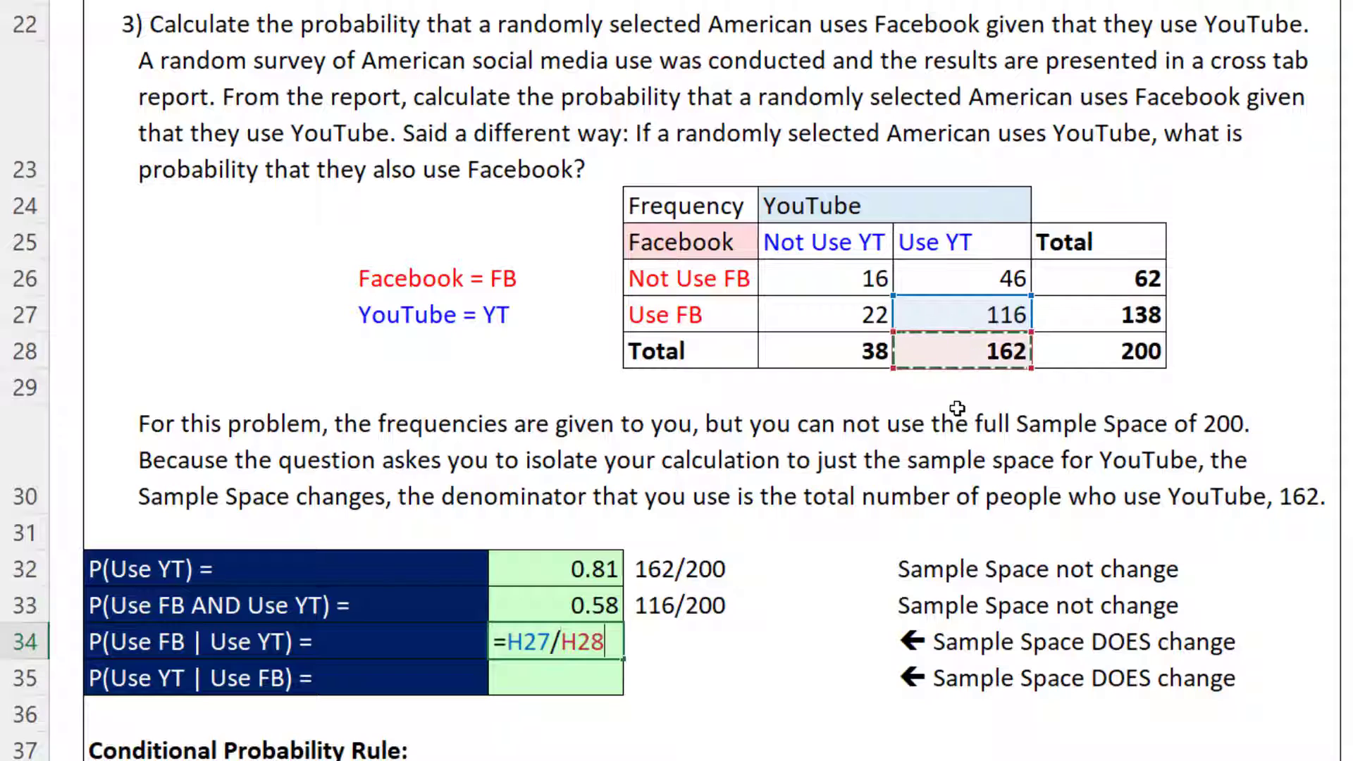
key("Return")
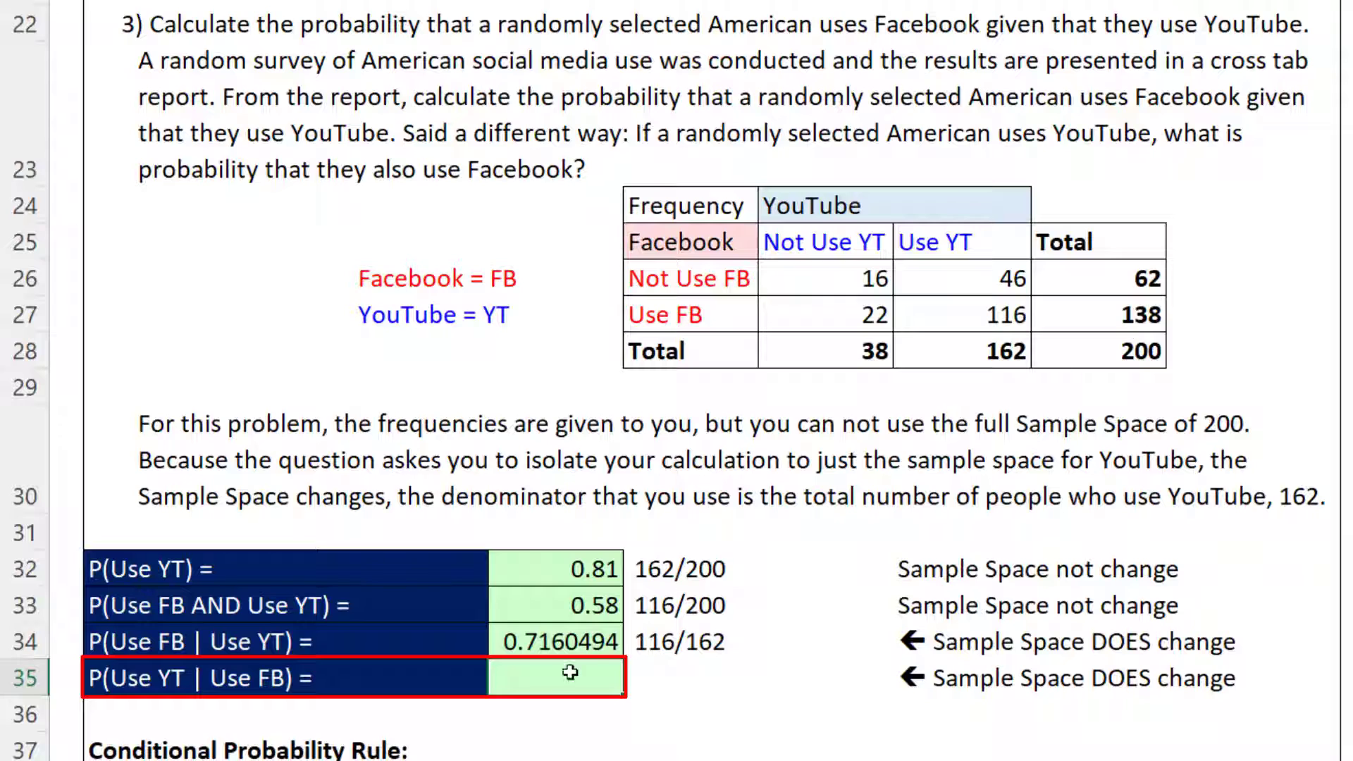
Step: Calculate P(Use YT | Use FB) in row 35 as the joint frequency over the Use FB total, =H27/I27
type("=")
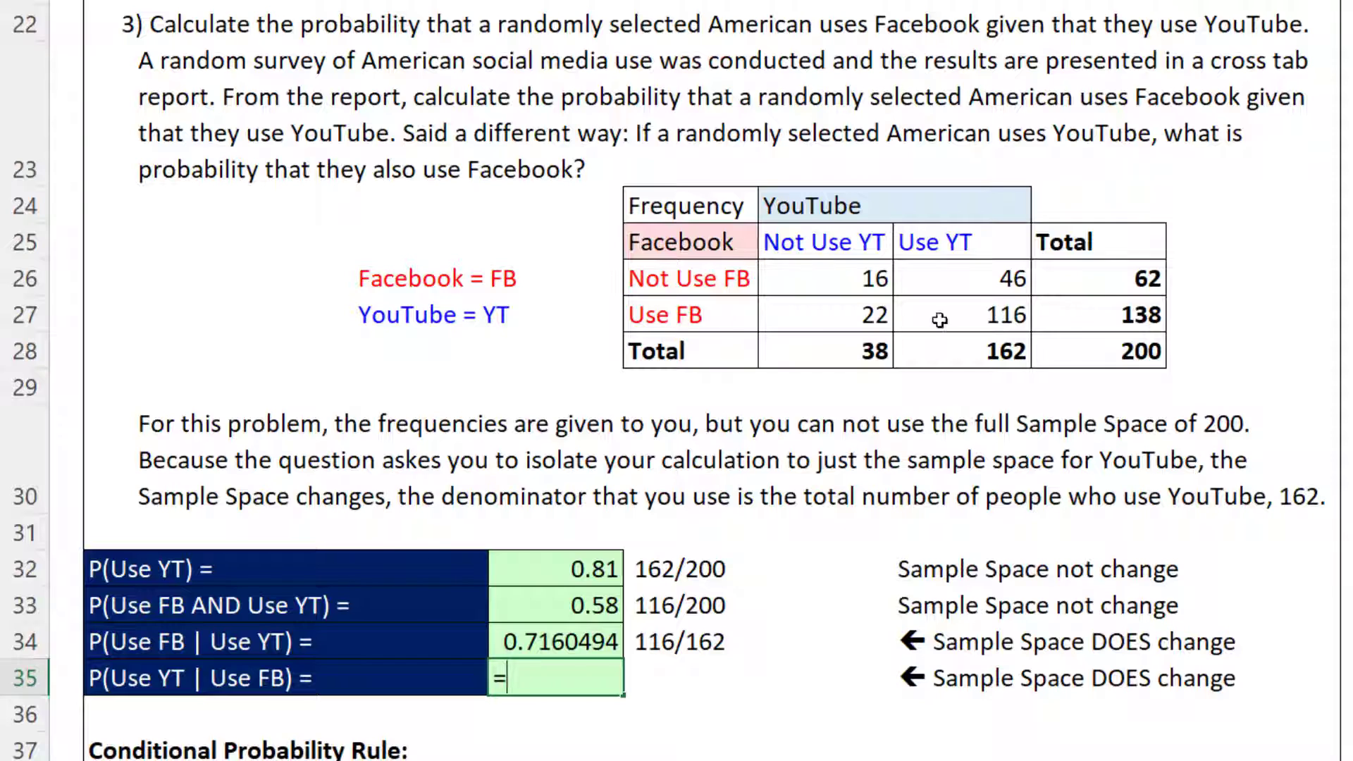
left_click(993, 324)
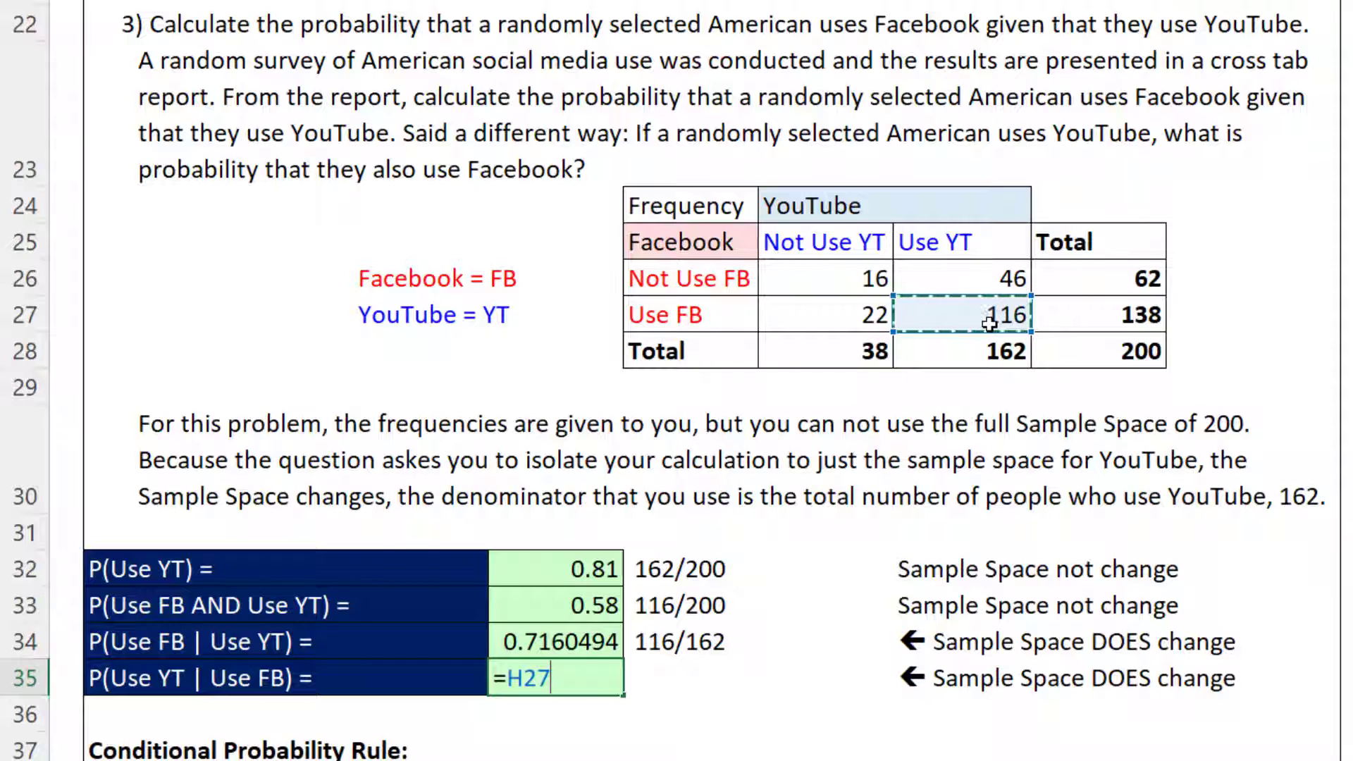
type("/")
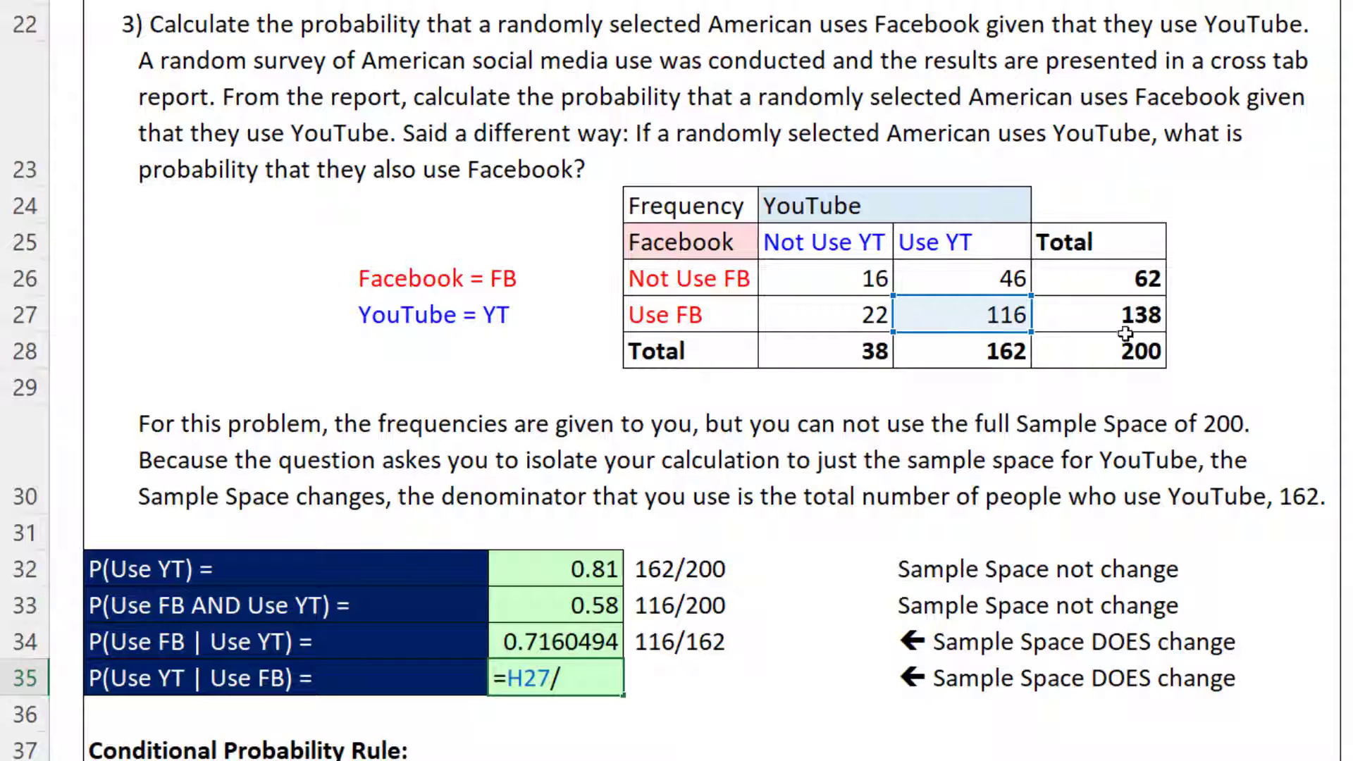
left_click(1117, 324)
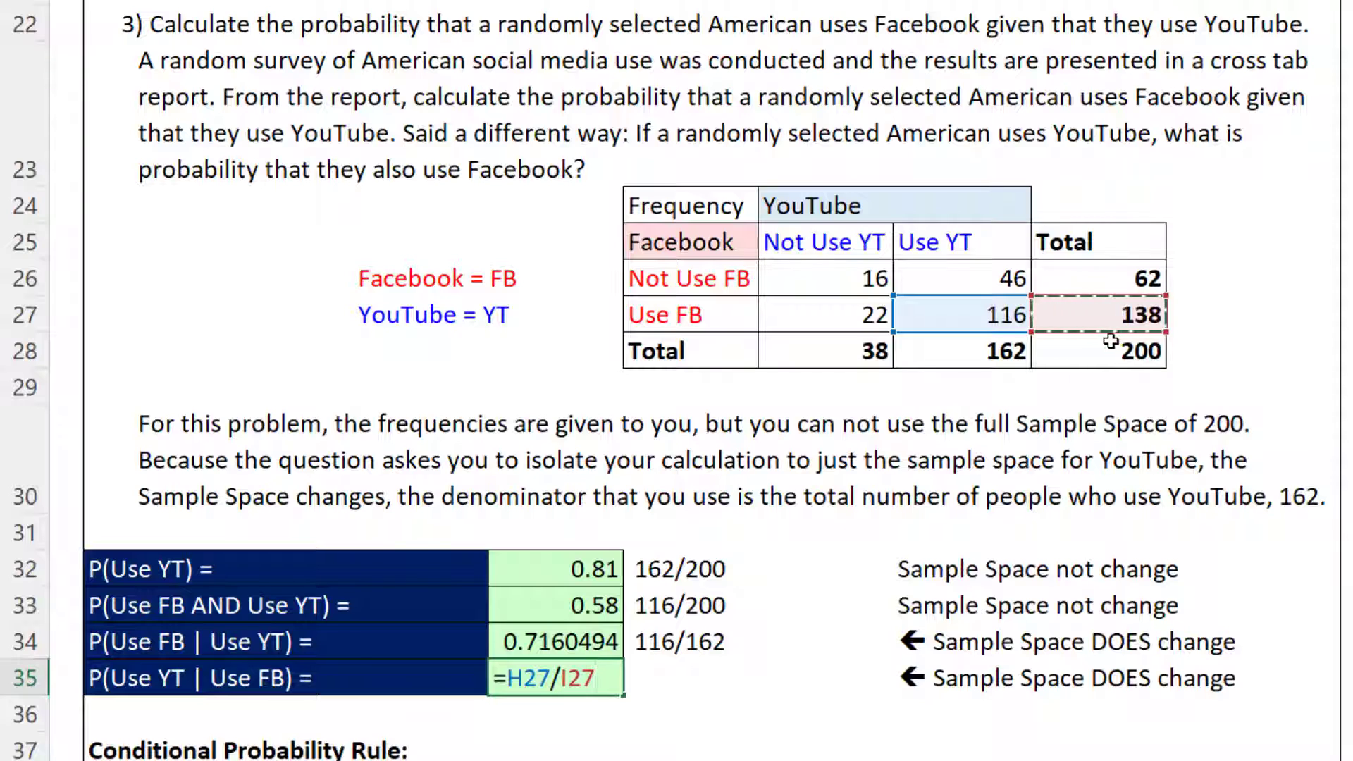
key("Return")
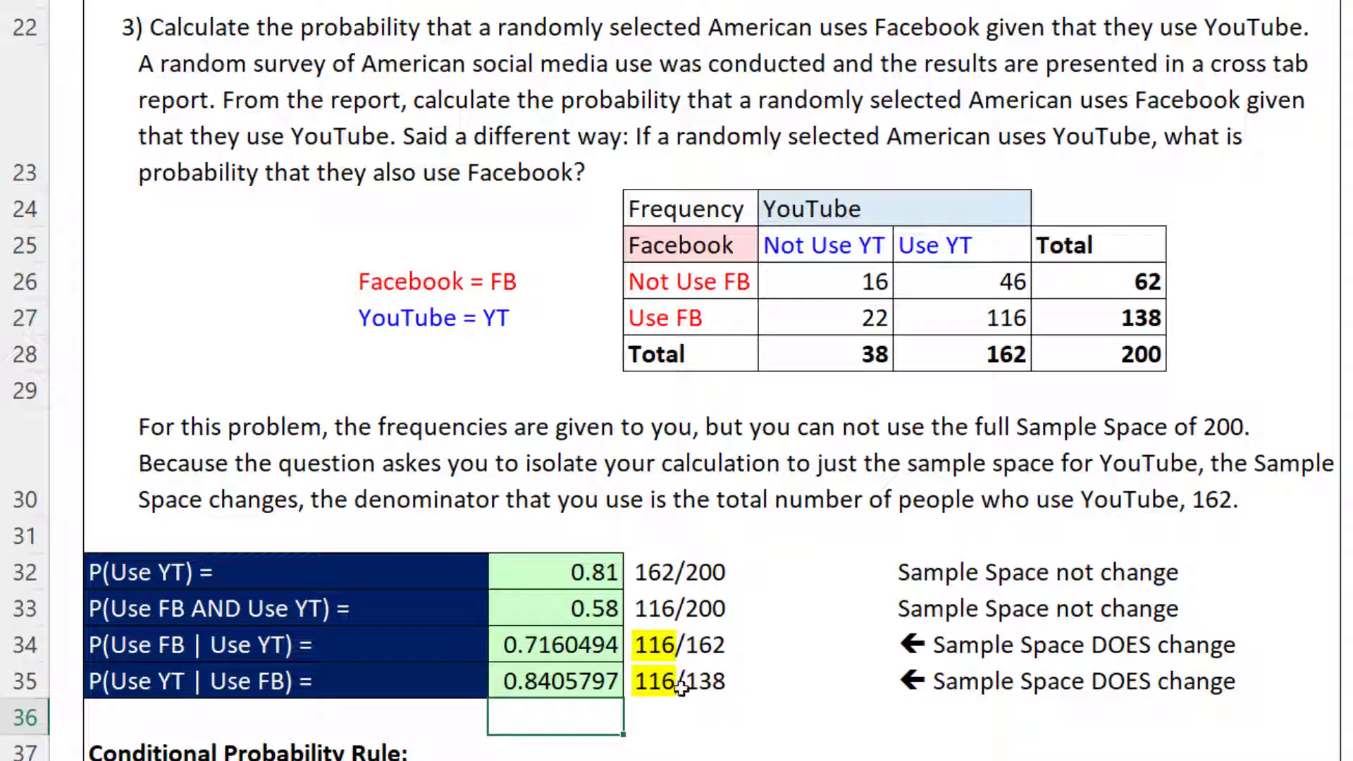
left_click(979, 325)
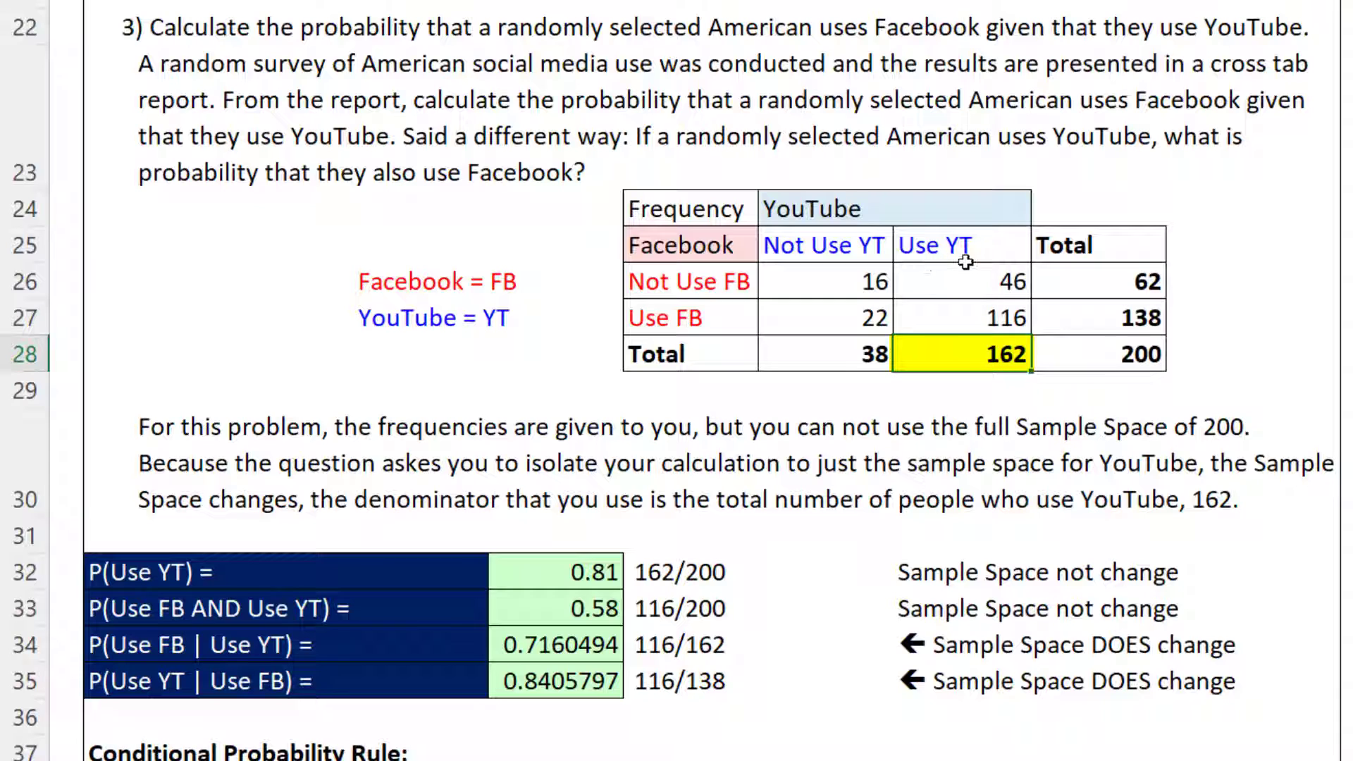
left_click(1108, 329)
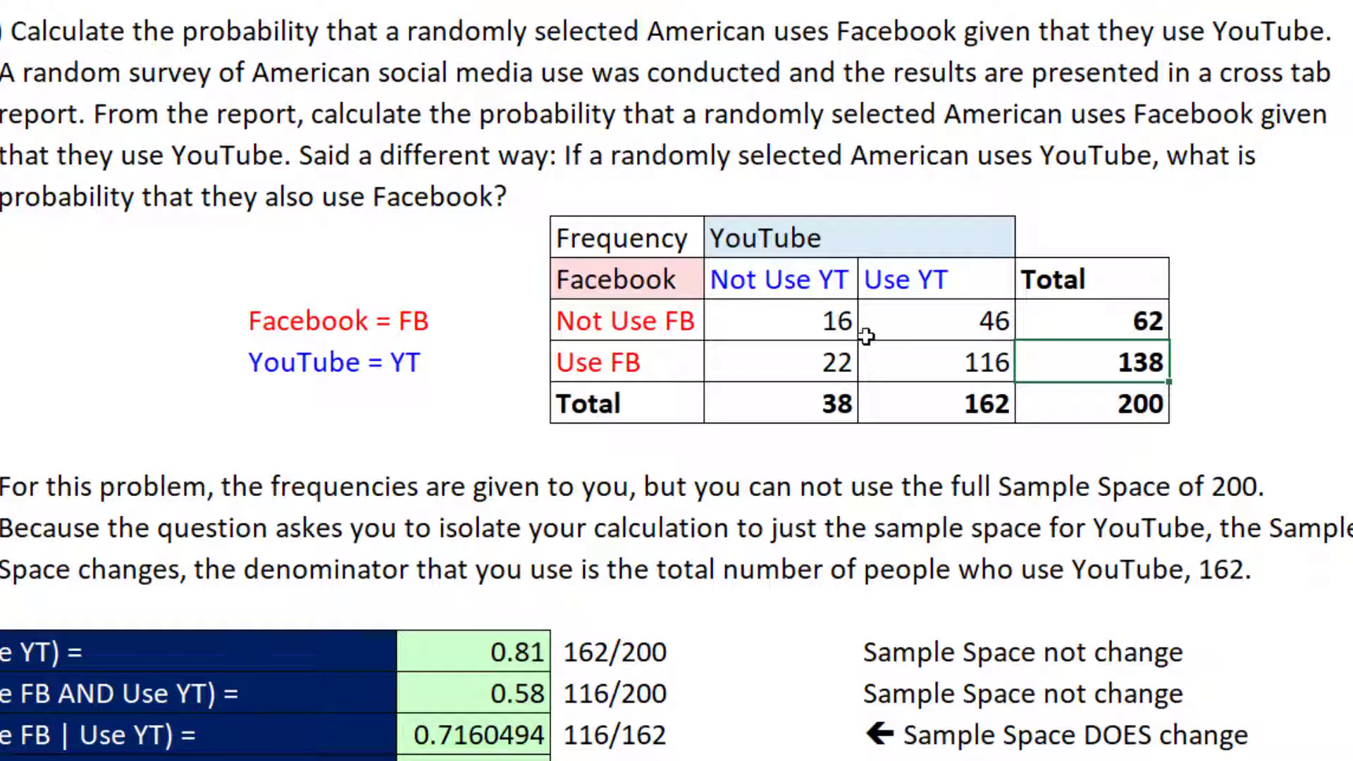
left_click(853, 320)
left_click(972, 311)
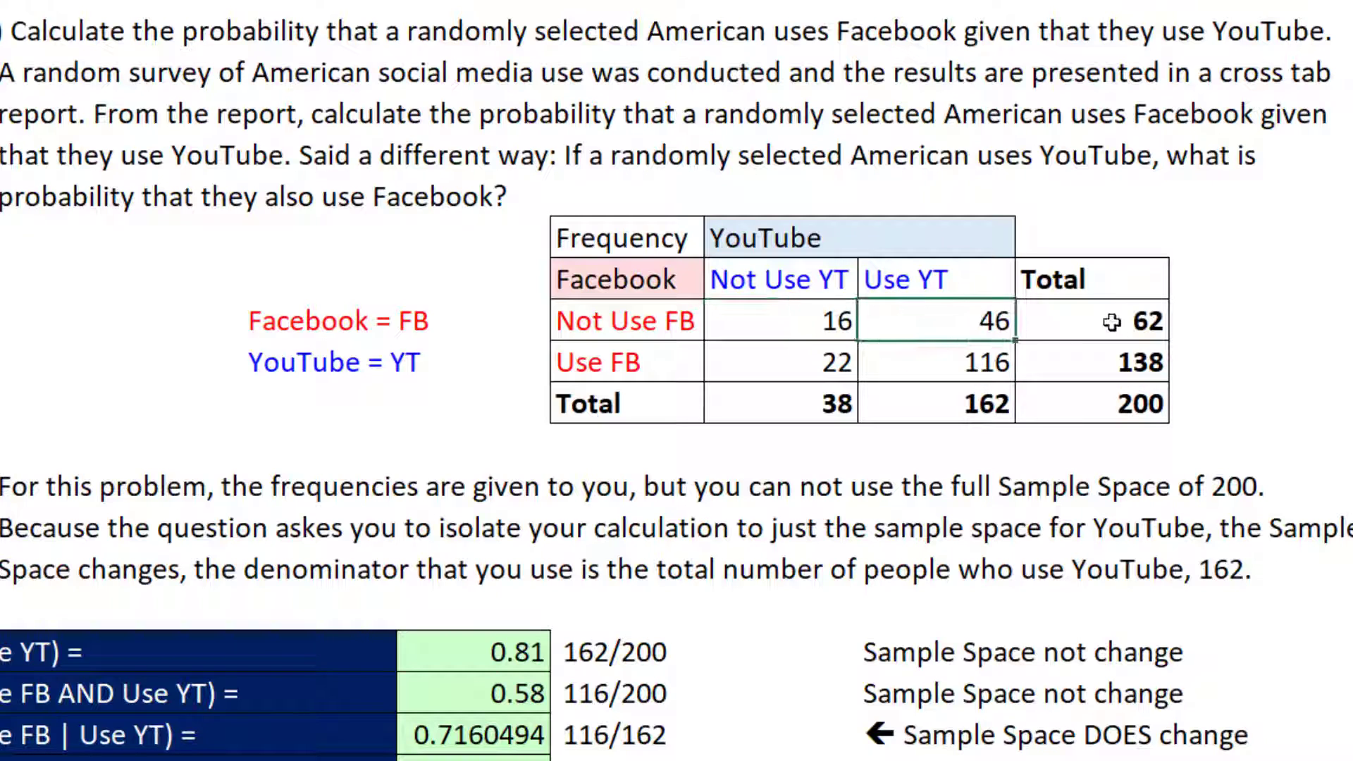
left_click(1112, 322)
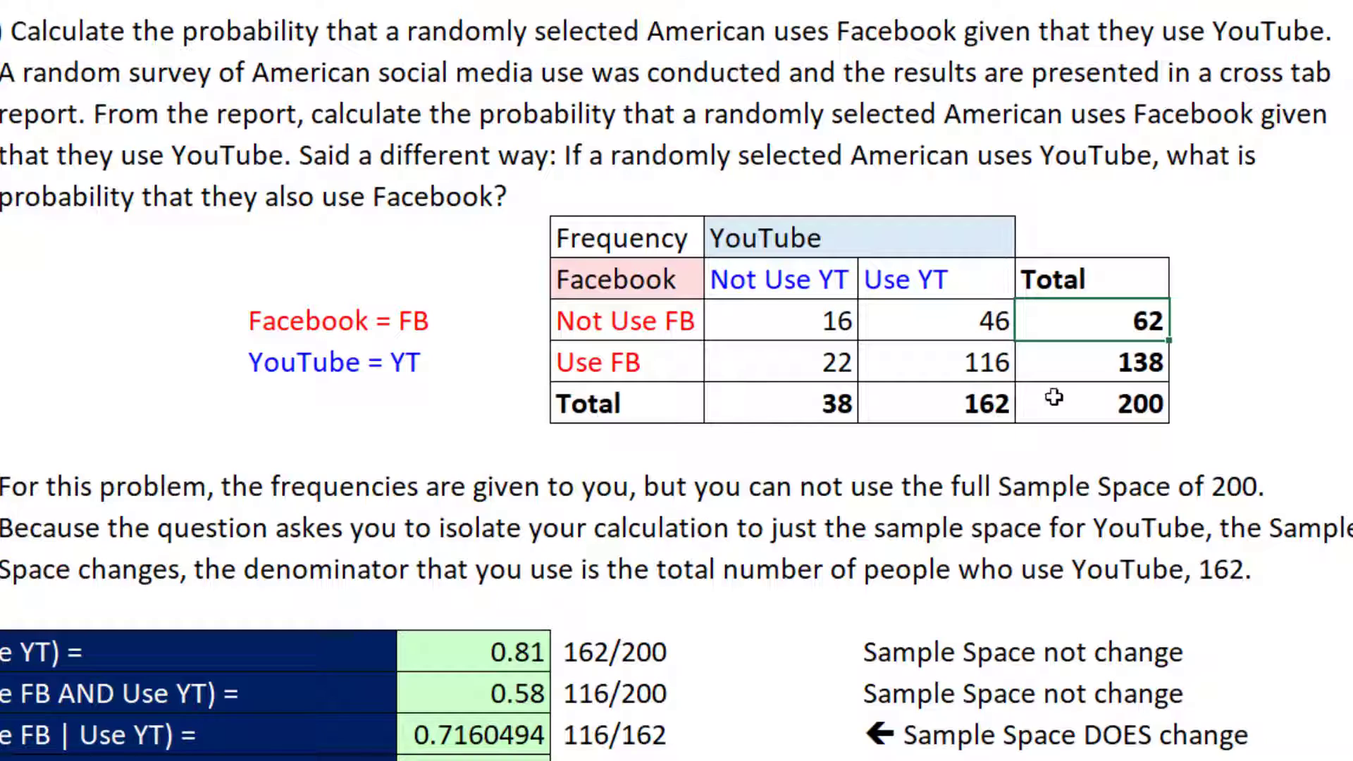
left_click(1076, 402)
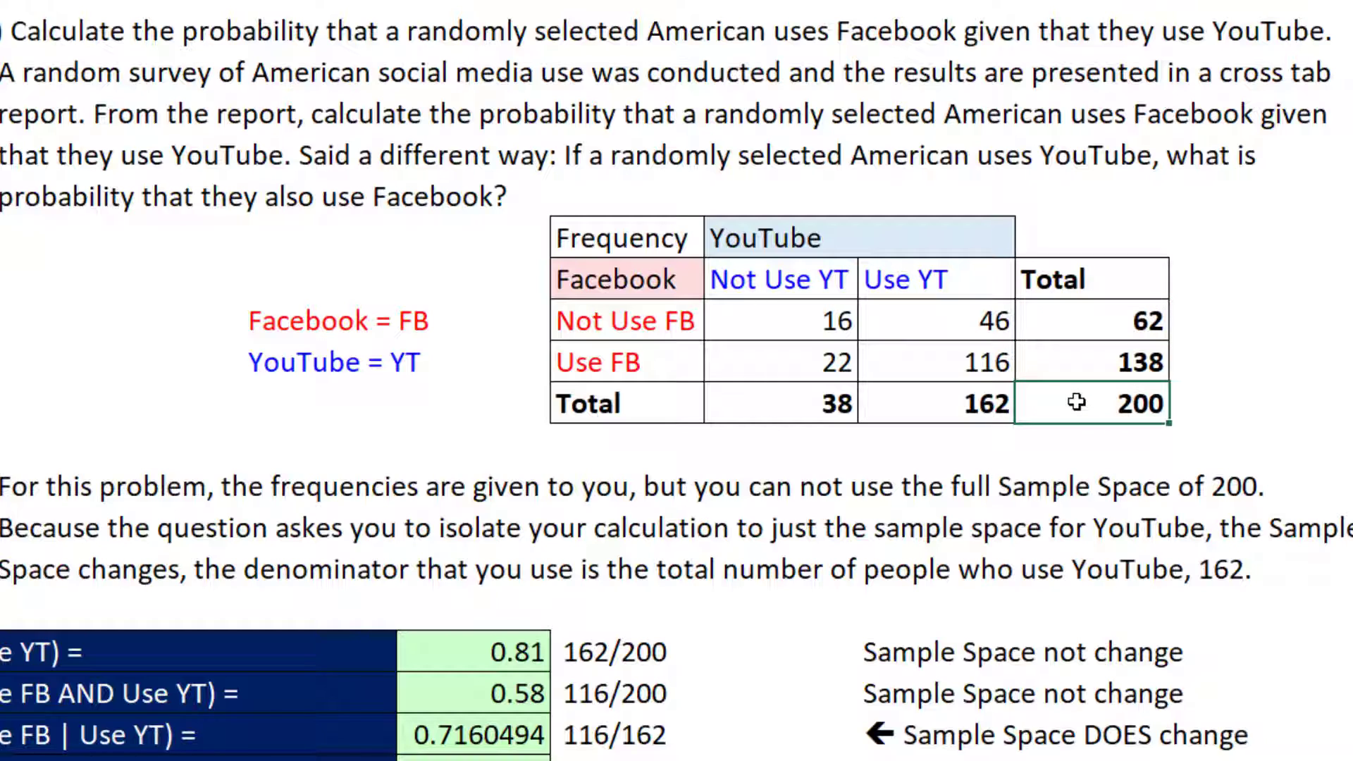
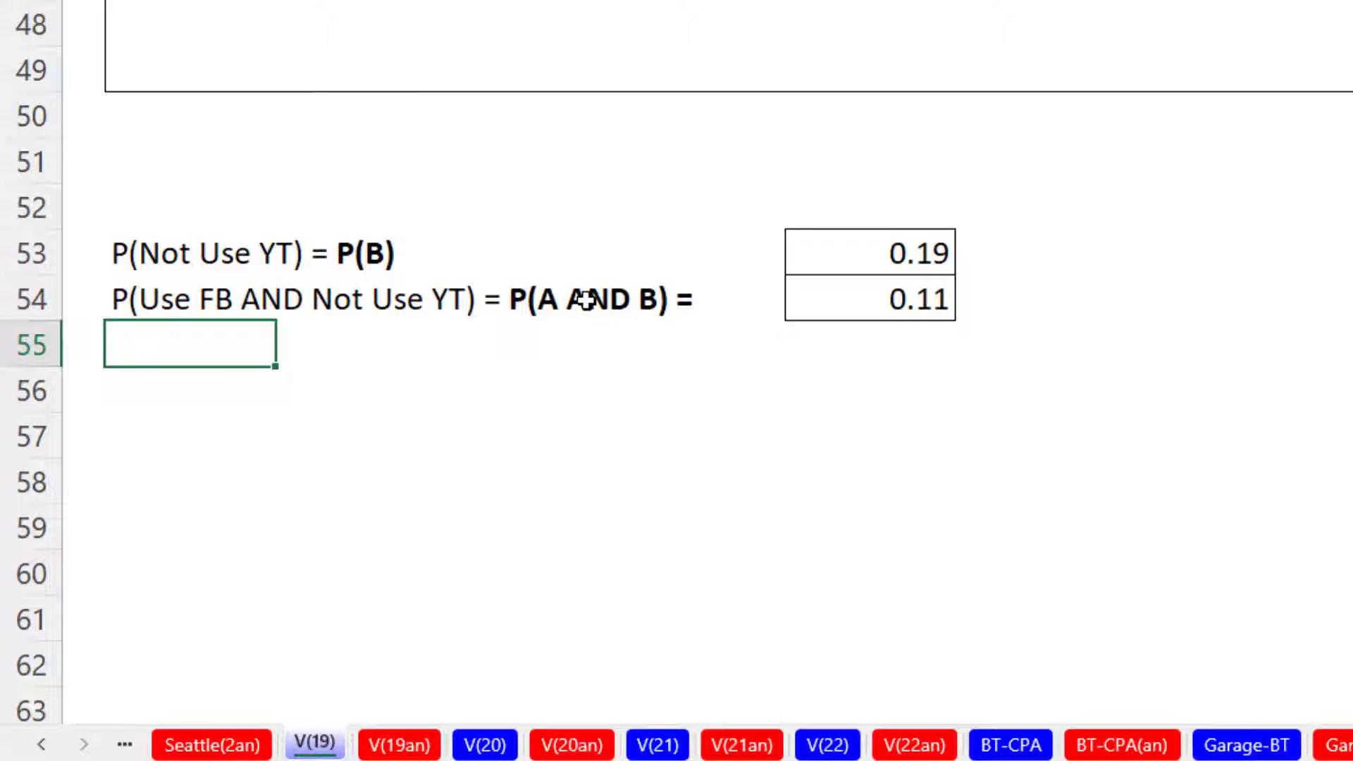
Step: Enter the label "P(A | B) =" in row 55 below the P(A AND B) label
type("P(A")
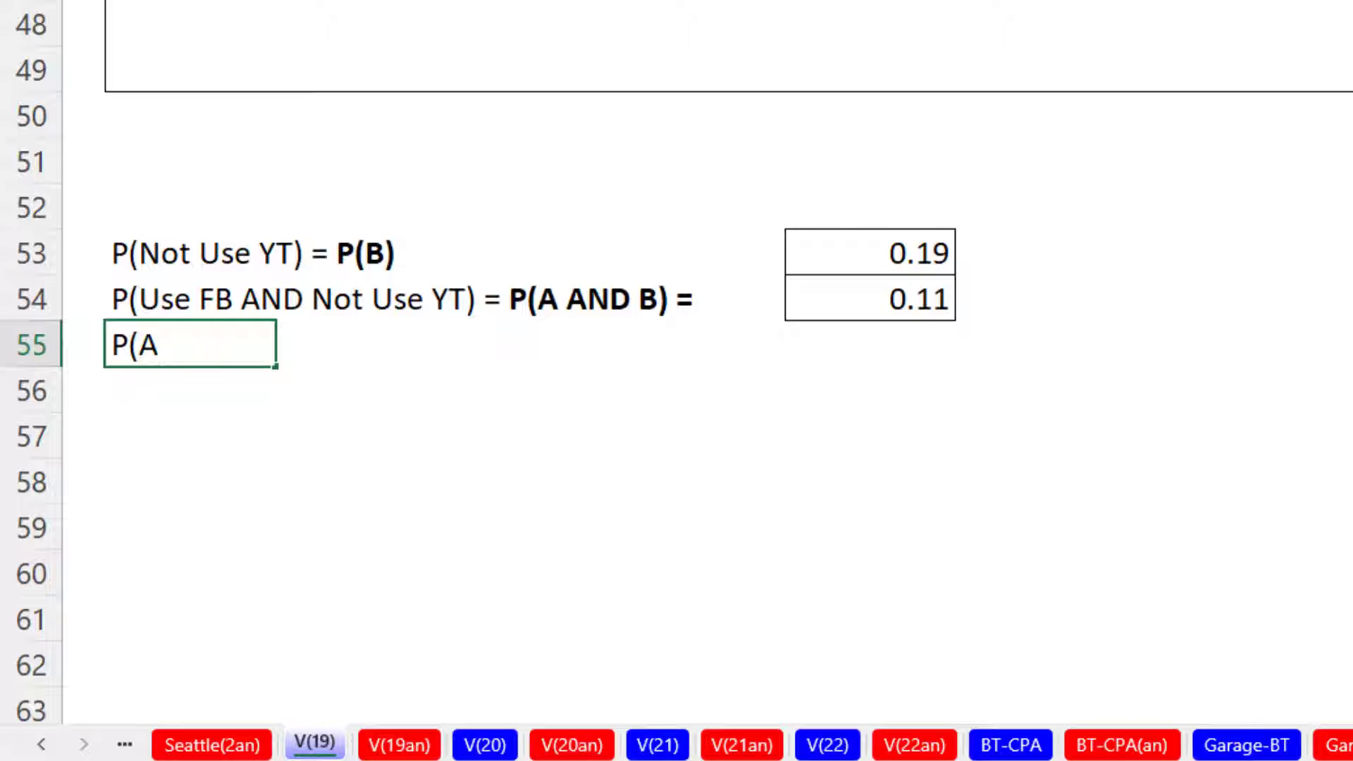
type(" | B) =")
key("Tab")
Step: Calculate P(A | B) in F55 by dividing P(A AND B) by P(B), =F54/F53
left_click(873, 343)
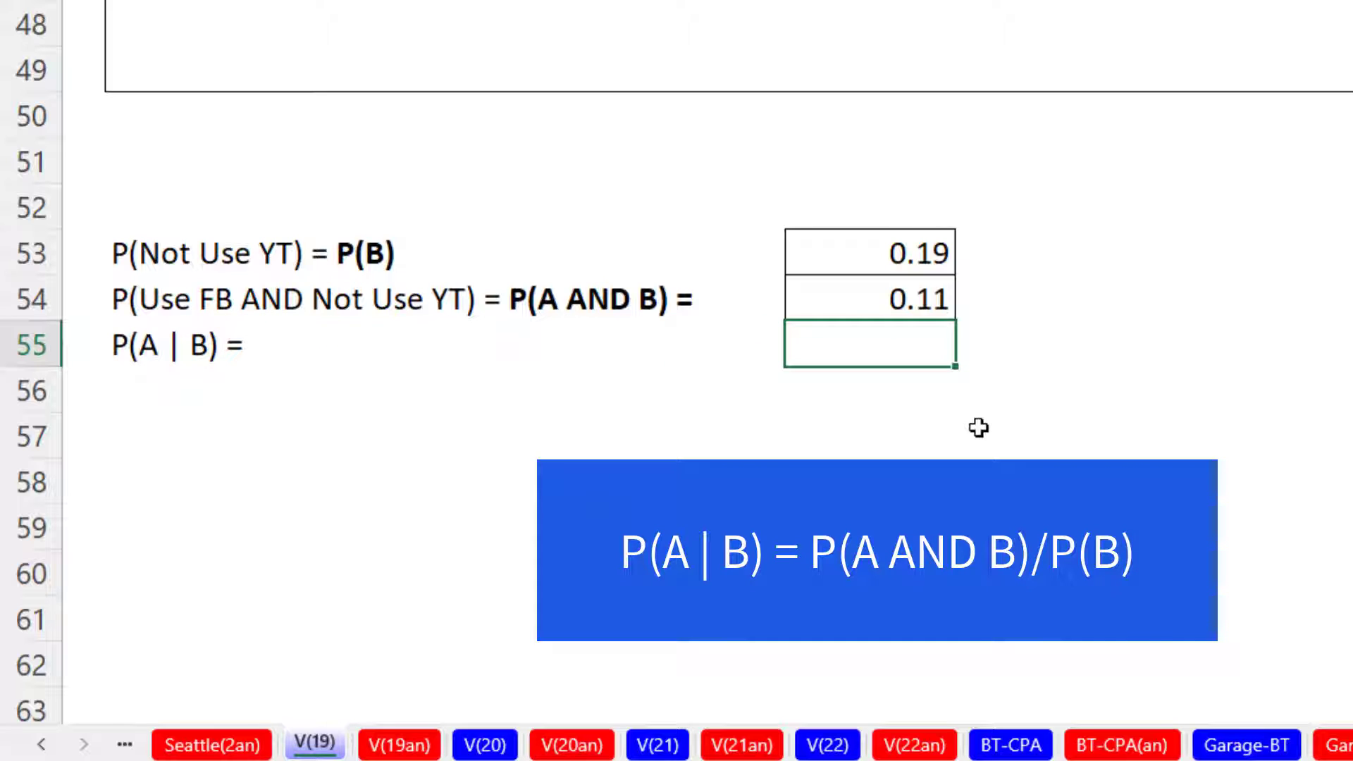
type("=")
left_click(877, 308)
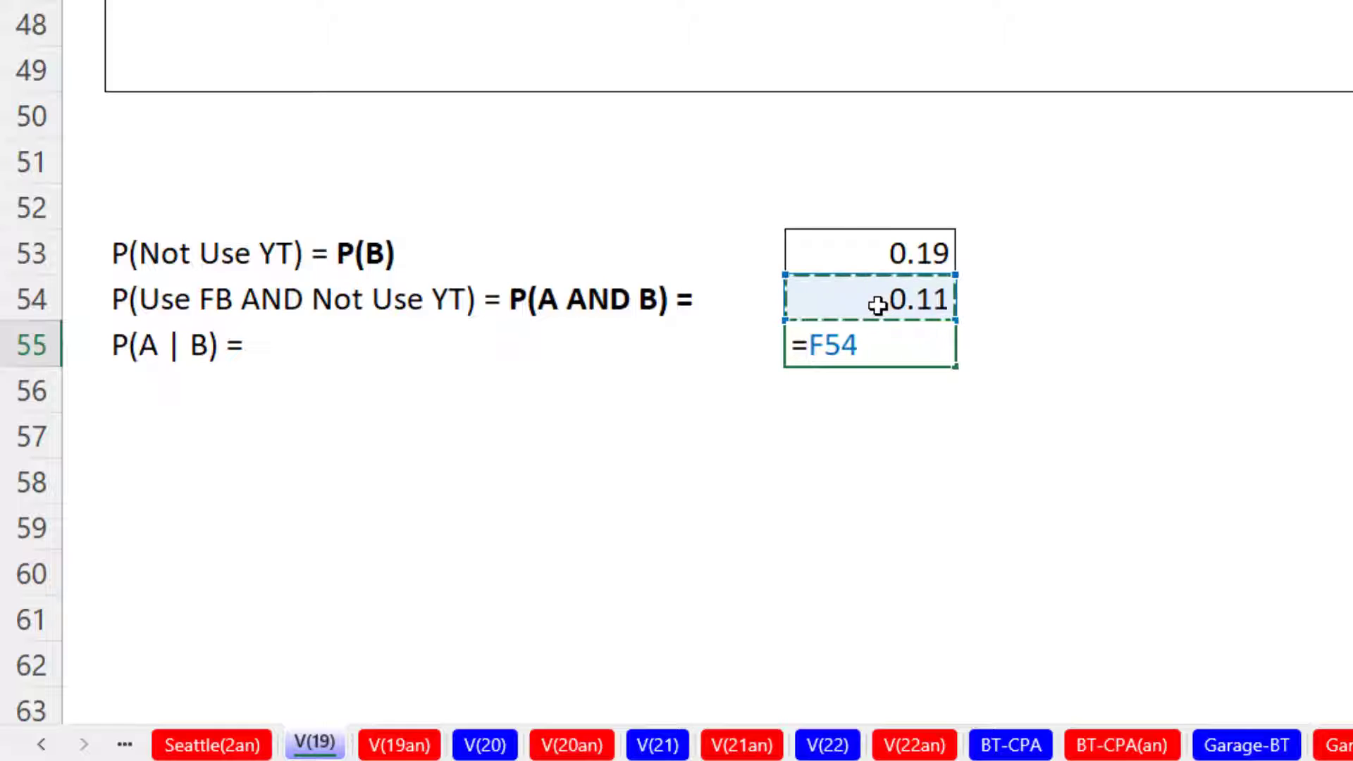
type("/")
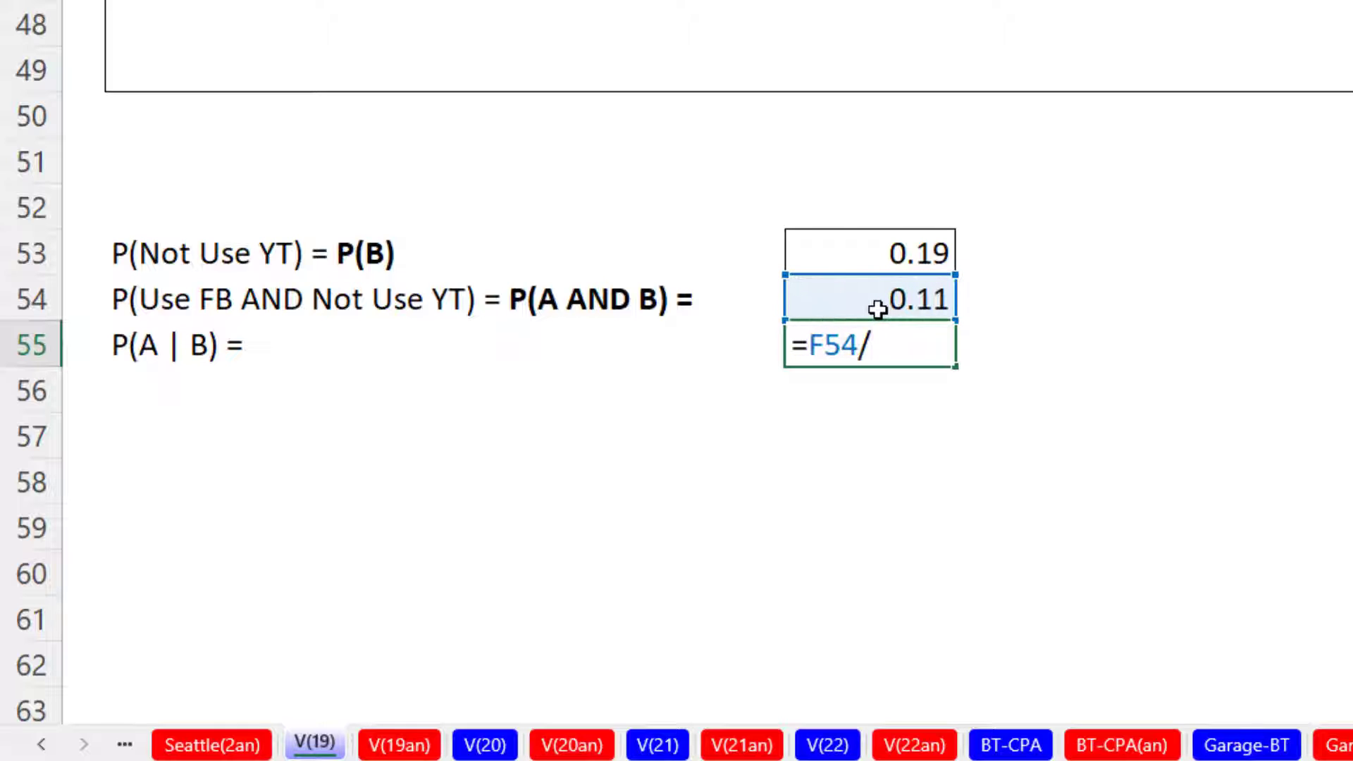
left_click(868, 260)
key("Return")
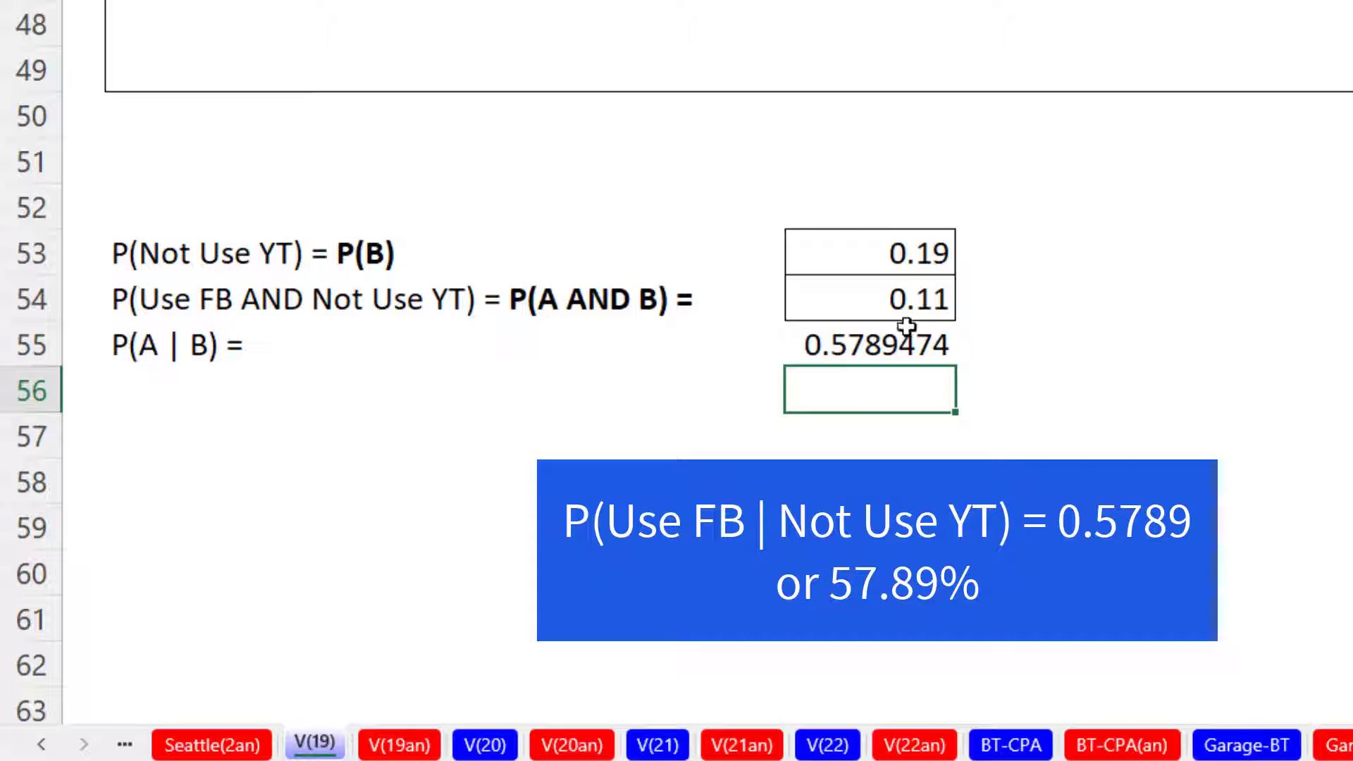
Step: Extend the row 55 label to read "P(A | B) = P(Use FB | Not Use YT) ="
double_click(140, 344)
key("End")
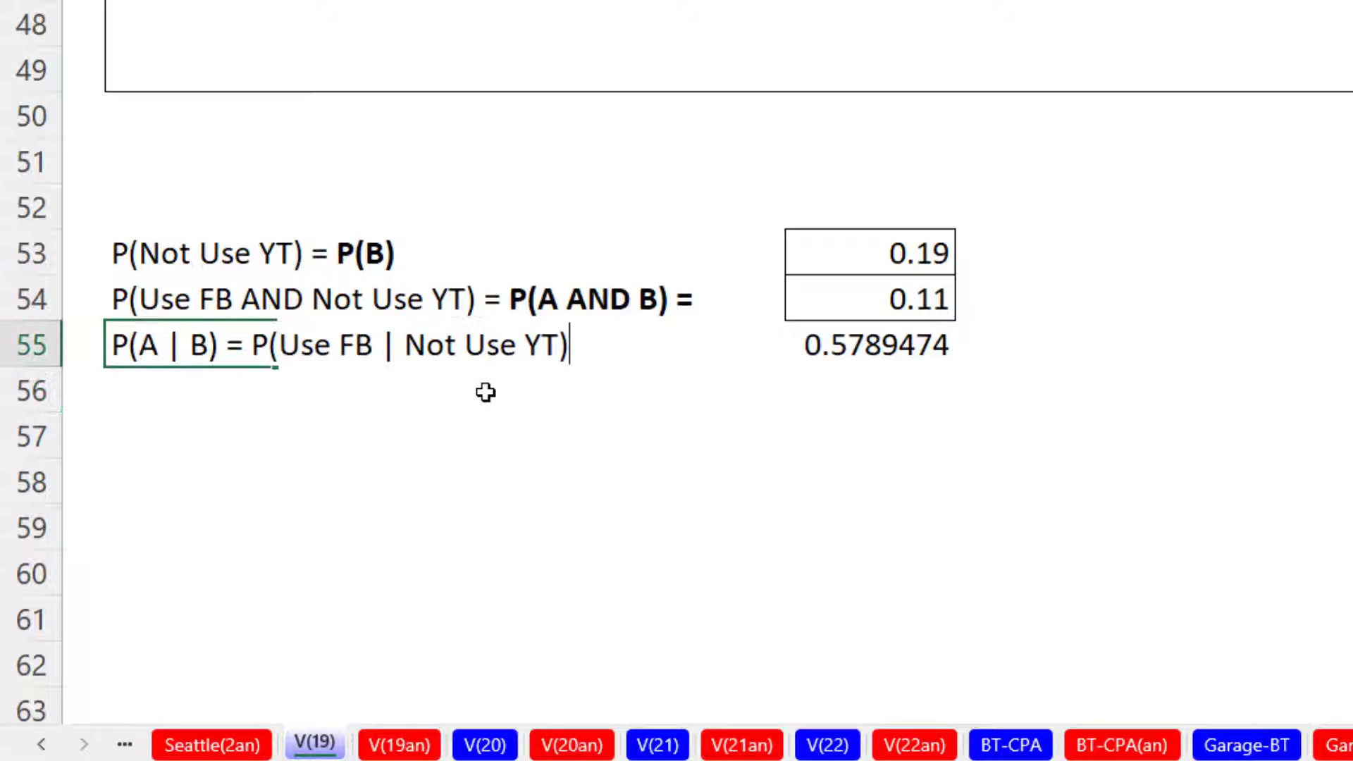
key("Return")
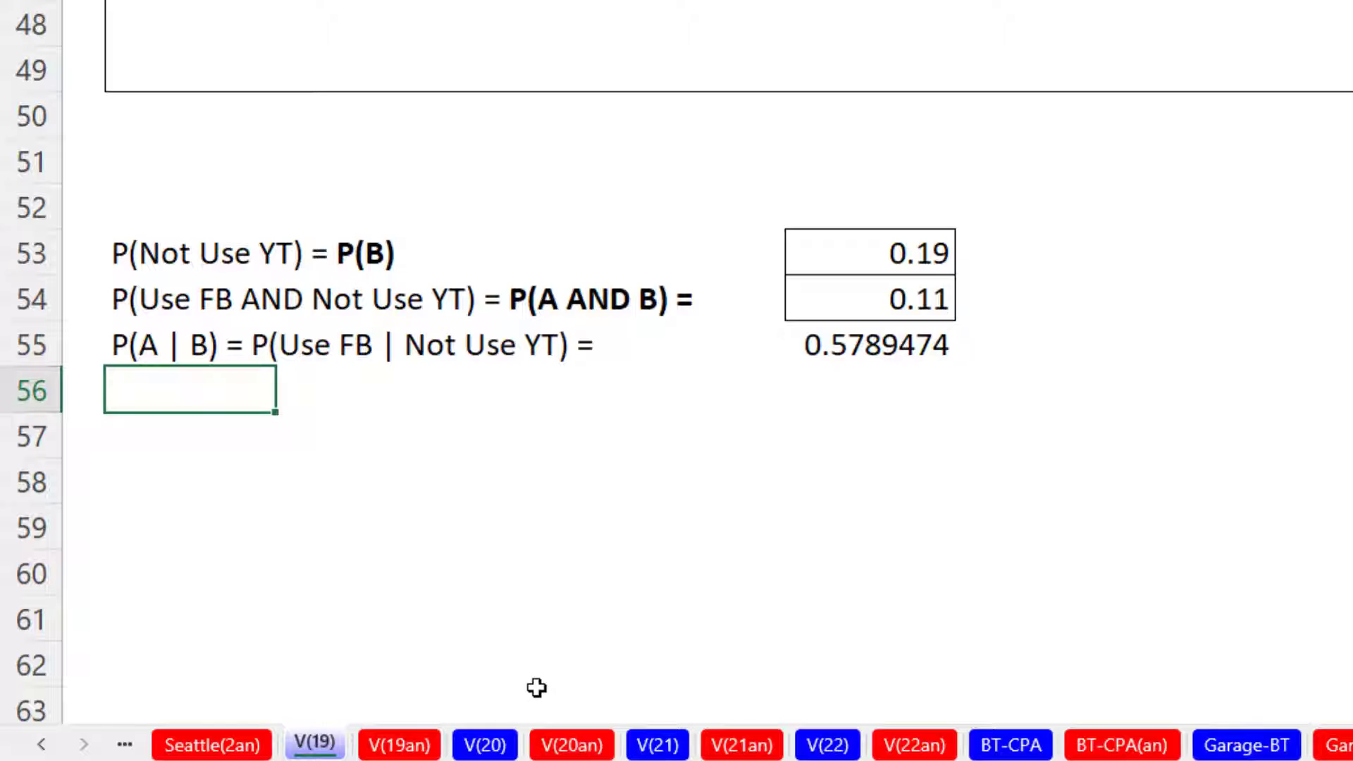
Step: Copy the whole Facebook/YouTube survey data table from sheet V(20) and paste it at F59 on sheet V(19)
left_click(486, 745)
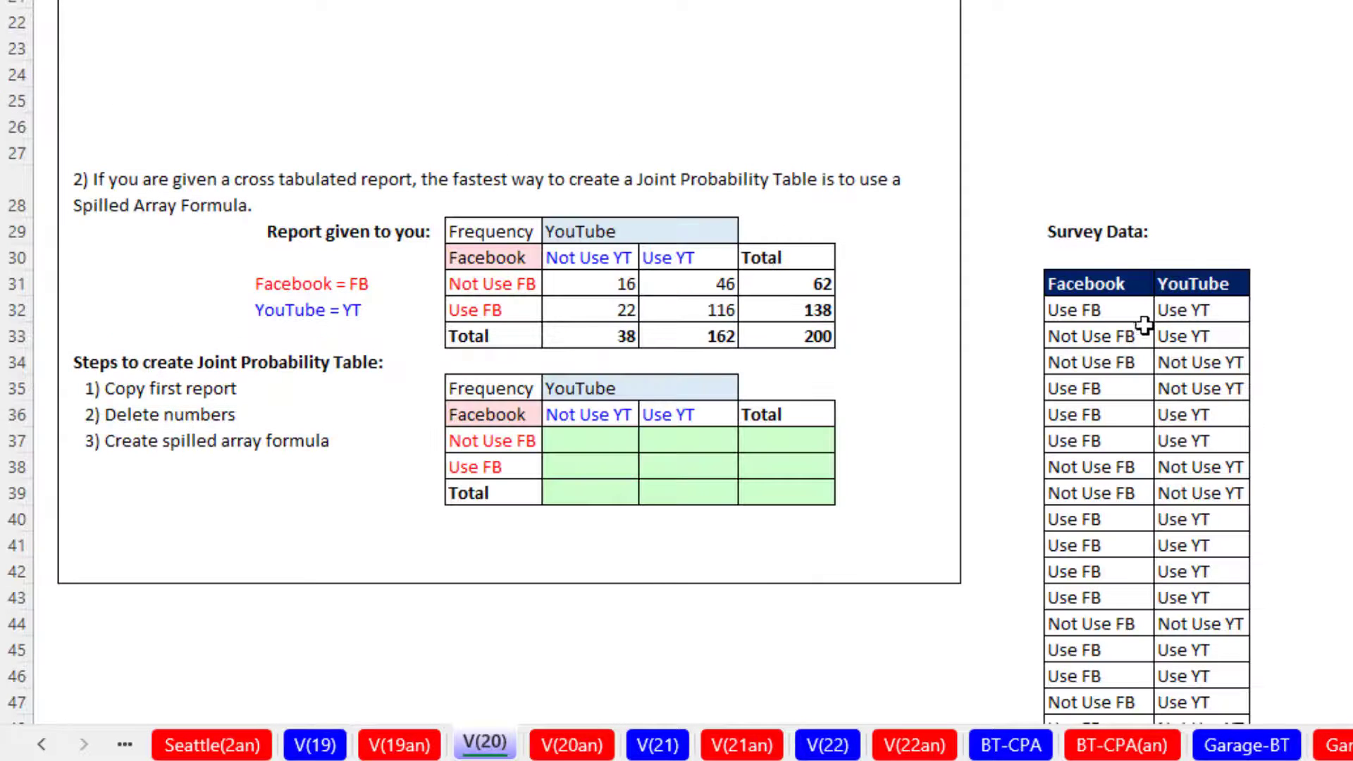
scroll(1142, 339, "down", 2)
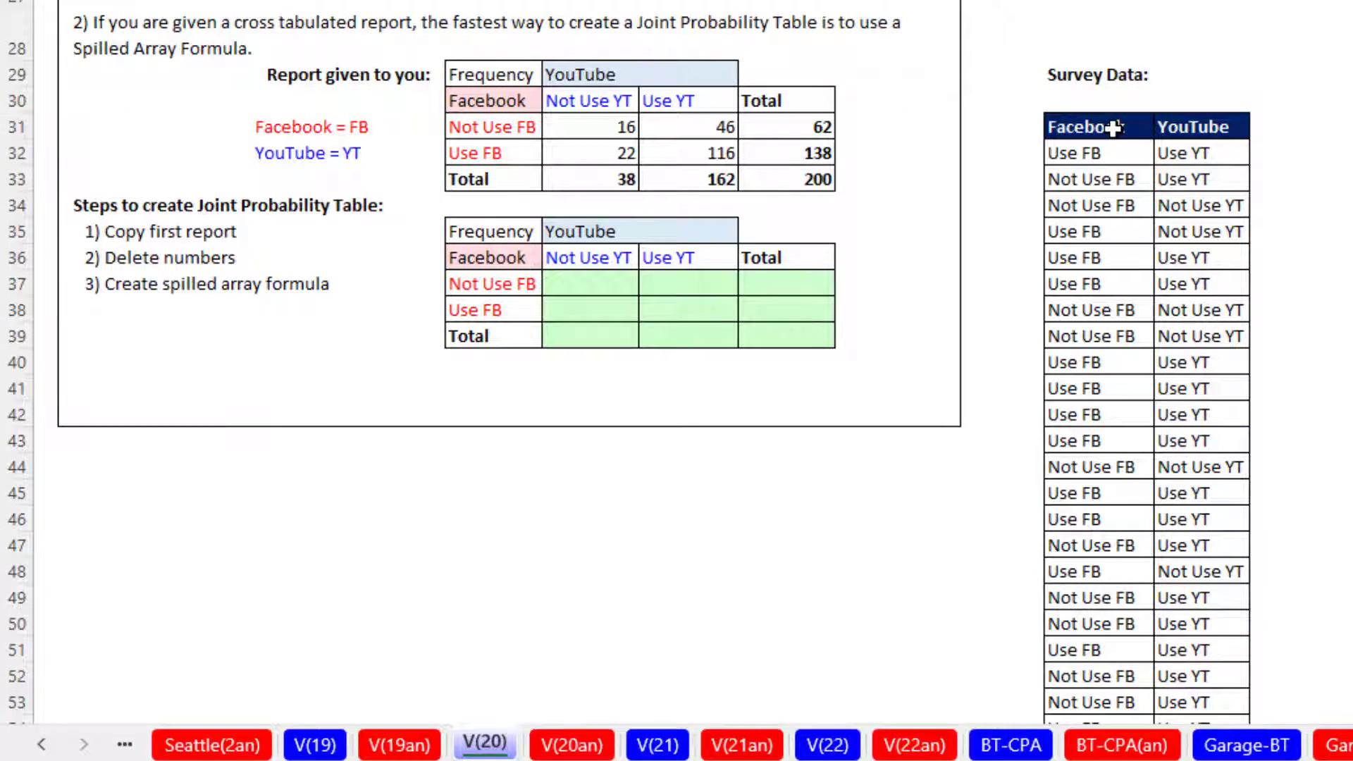
left_click(1113, 127)
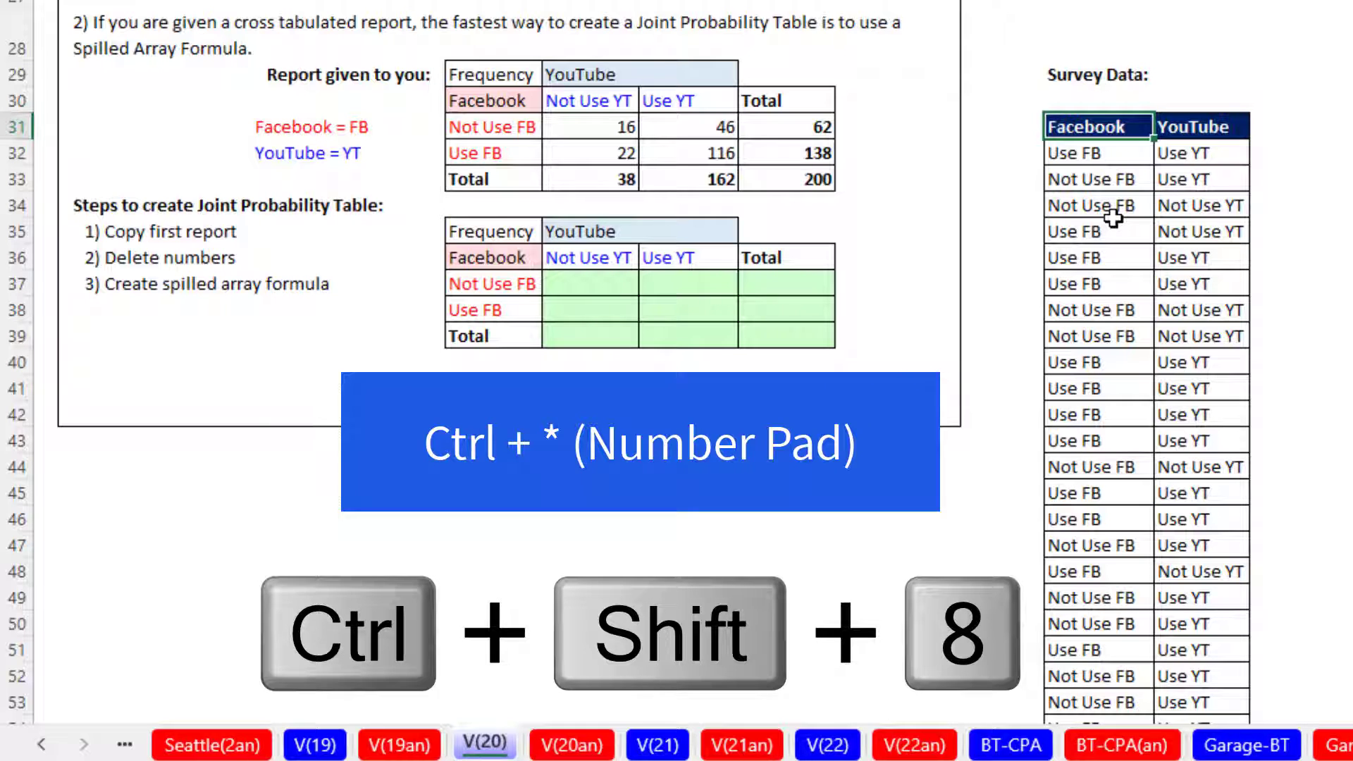
key("ctrl+shift+8")
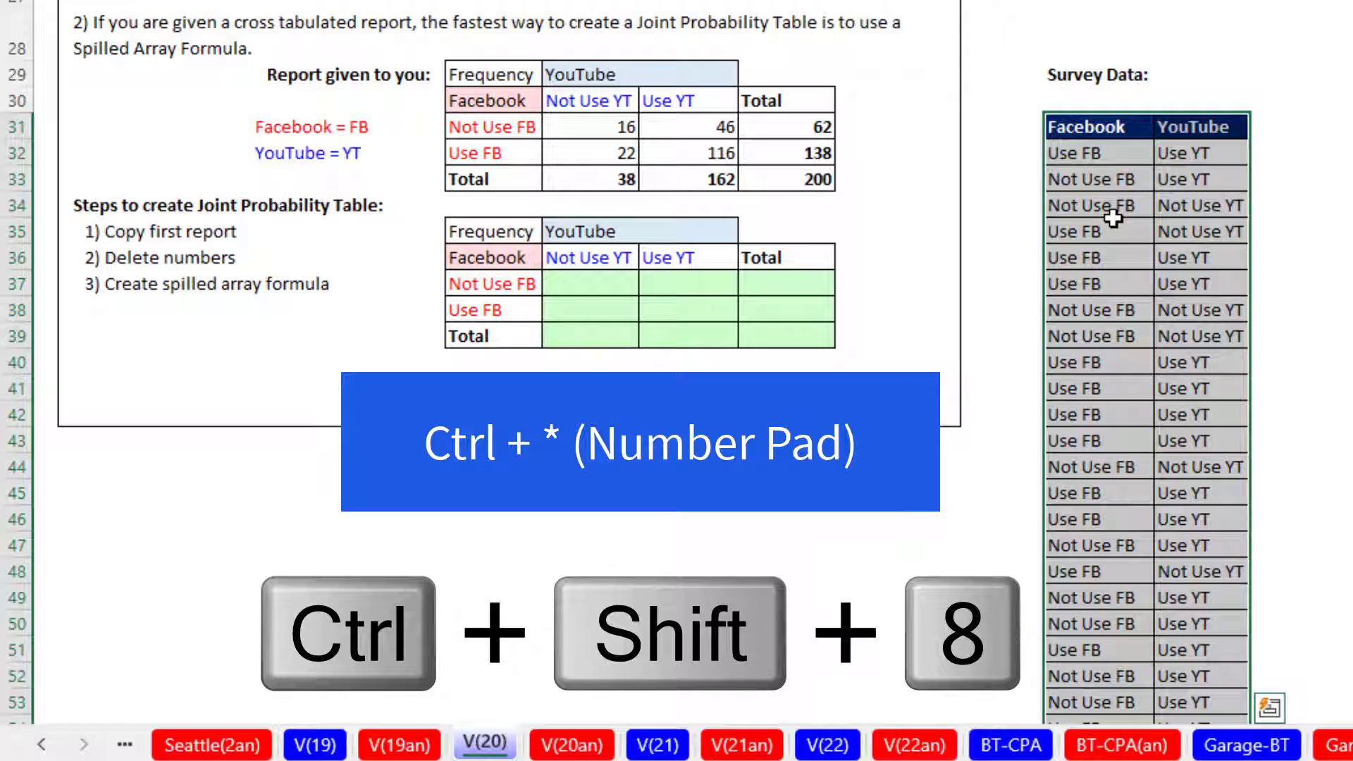
key("ctrl+c")
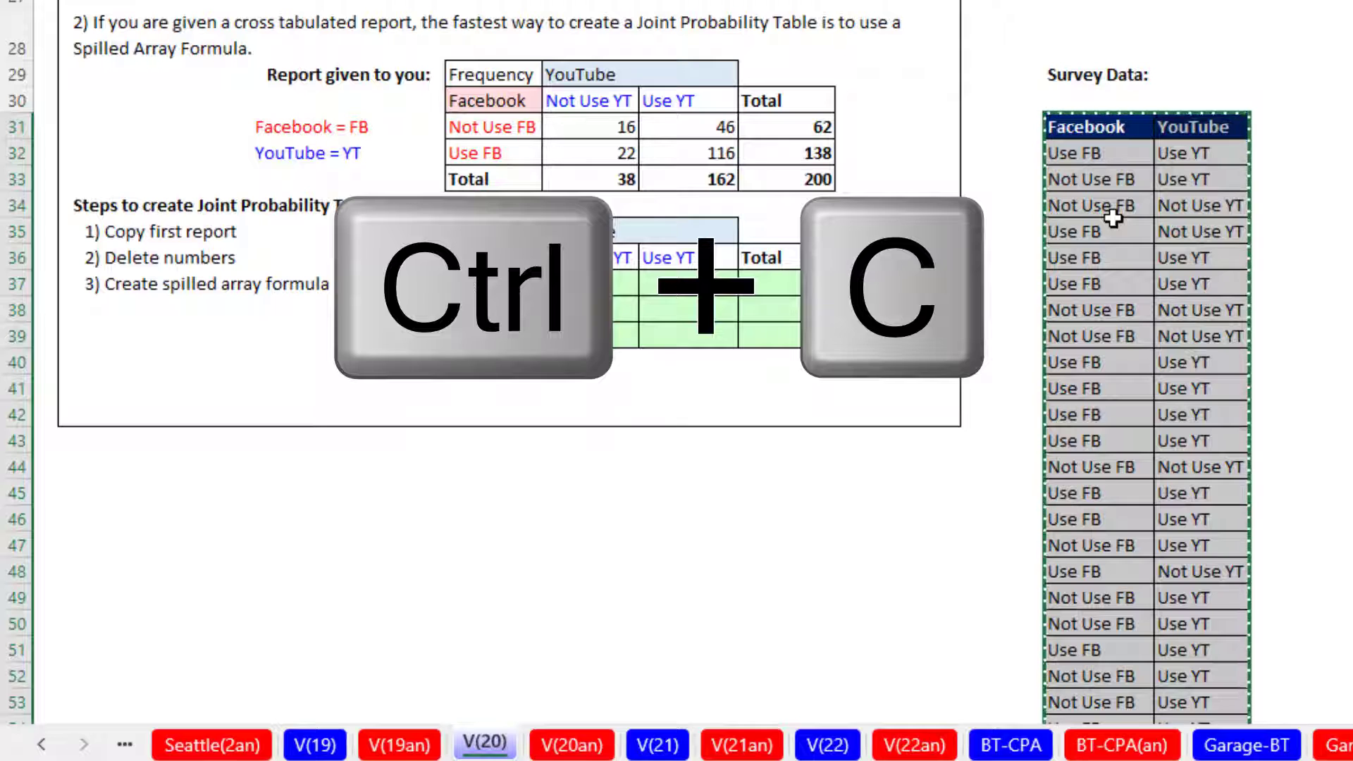
left_click(315, 745)
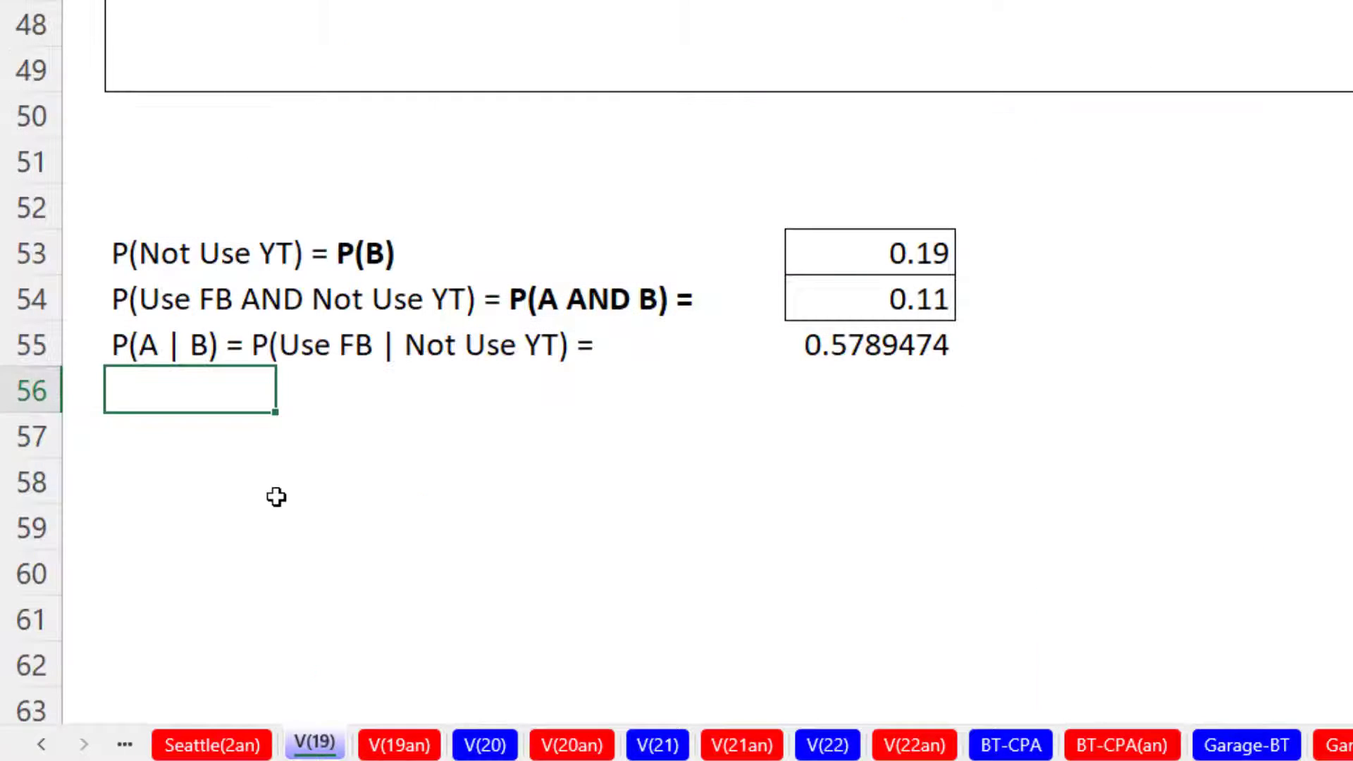
left_click(913, 523)
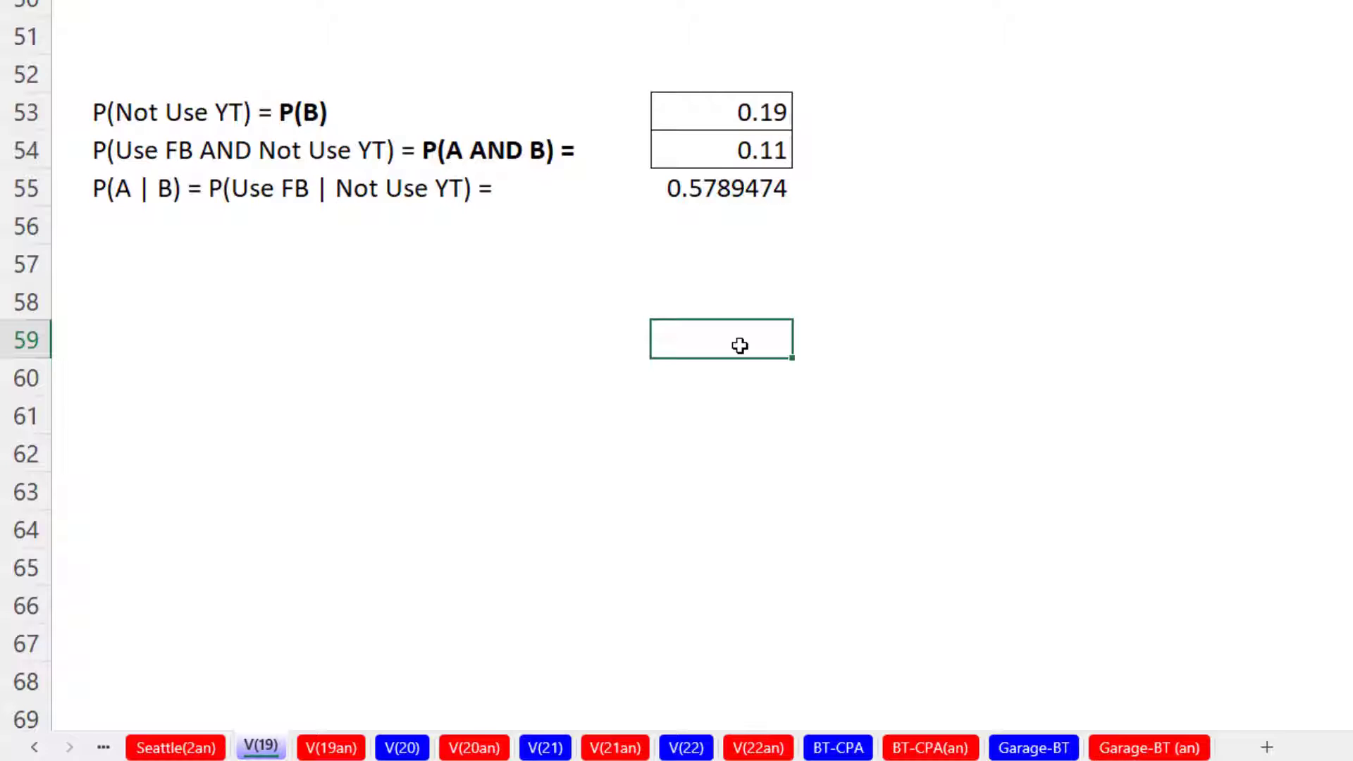
key("ctrl+v")
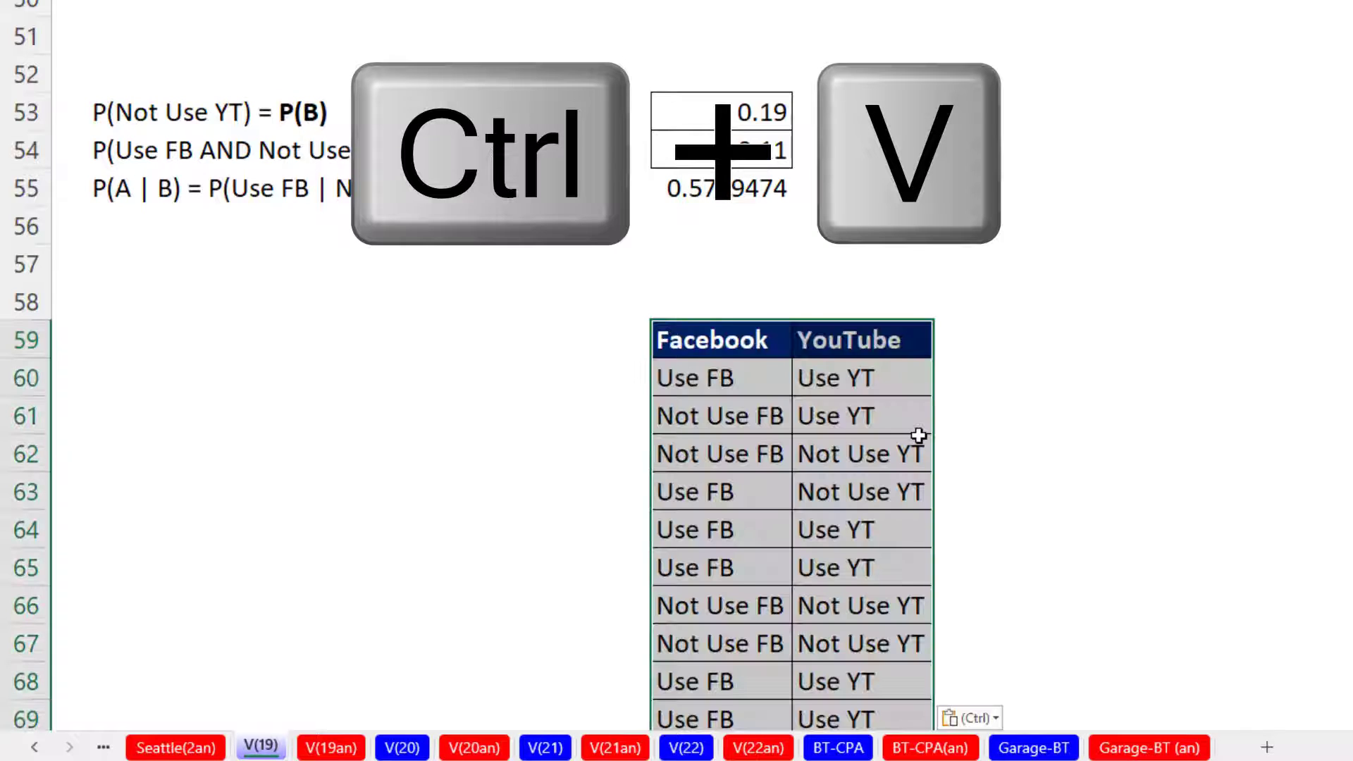
Step: Copy the three probability labels in B53:B55 and paste them at B60, beside the survey data
left_click_drag(128, 119, 141, 179)
key("ctrl+c")
key("ctrl+c")
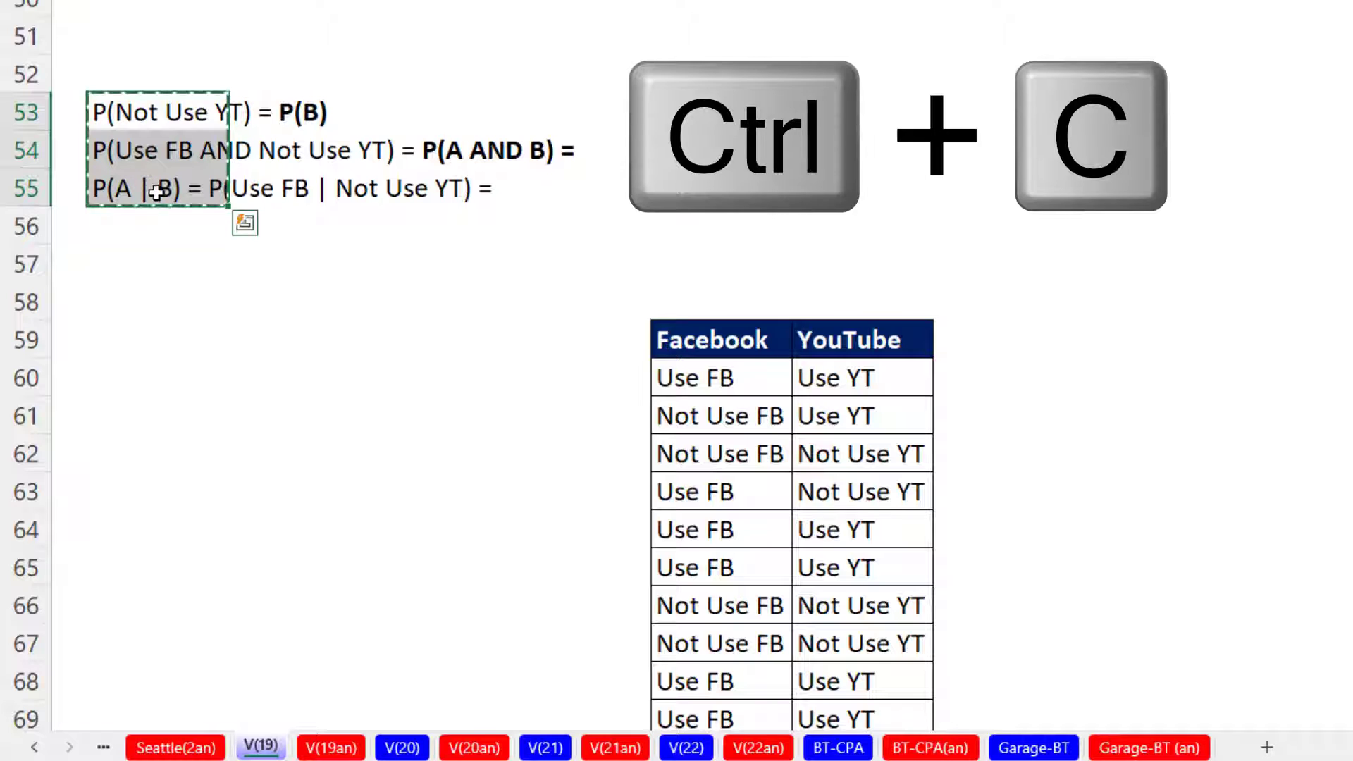
left_click(129, 373)
key("ctrl+v")
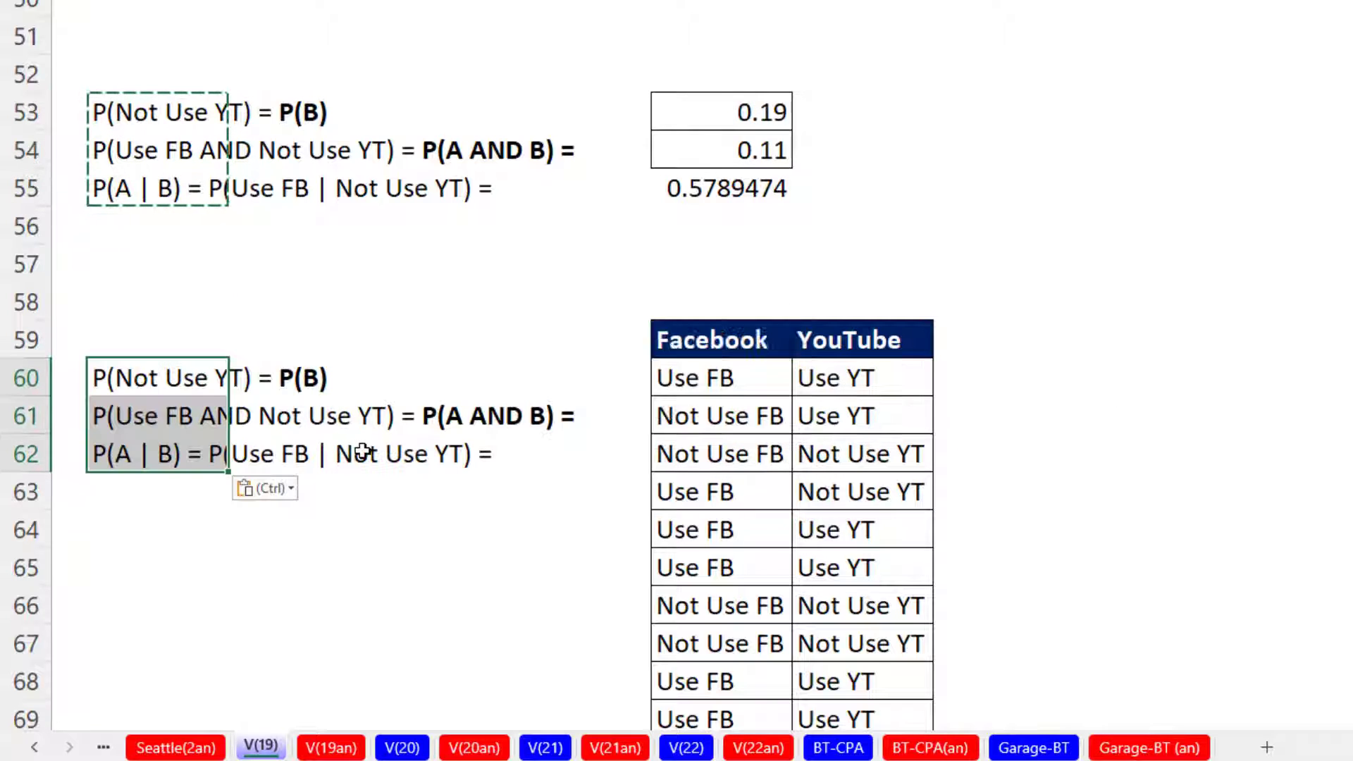
Step: Move the pasted survey data table from F59 three columns over so that it starts at I59
left_click(725, 337)
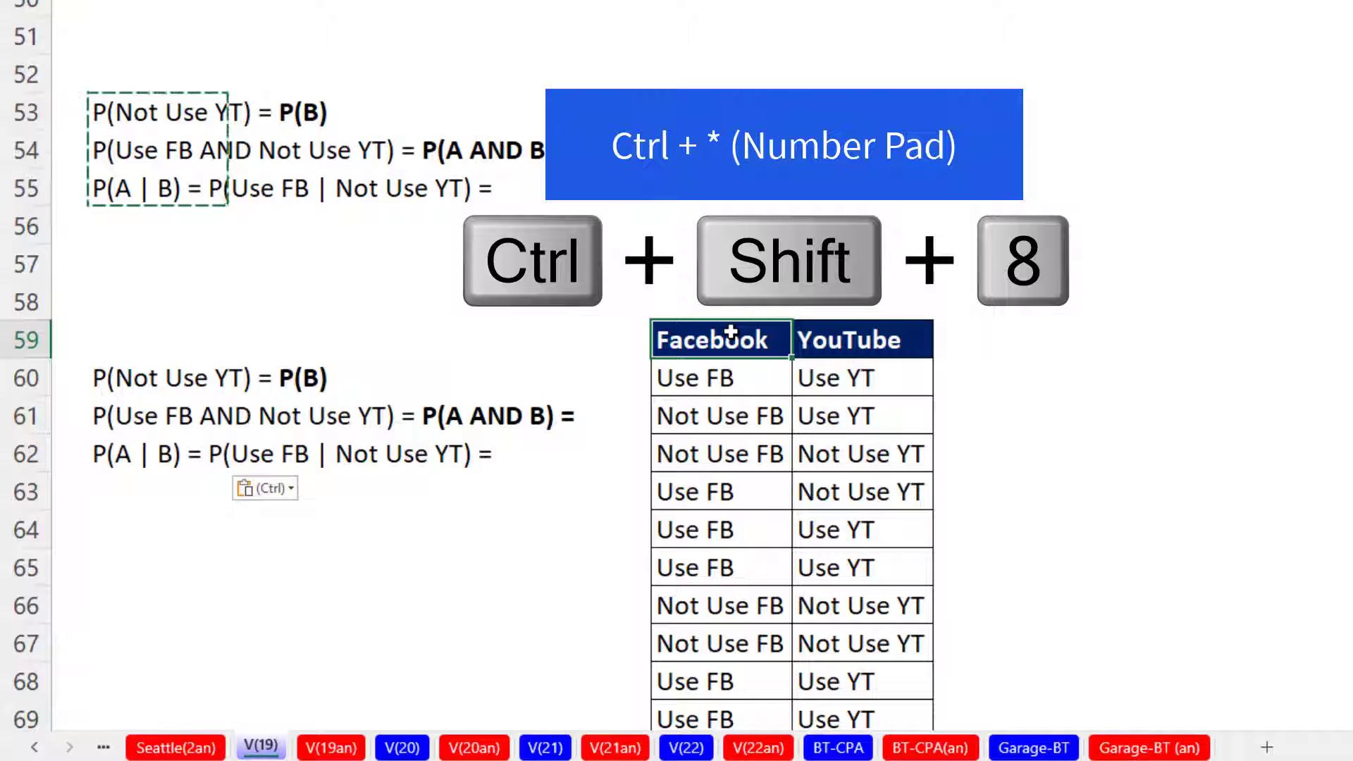
key("ctrl+shift+8")
key("ctrl+x")
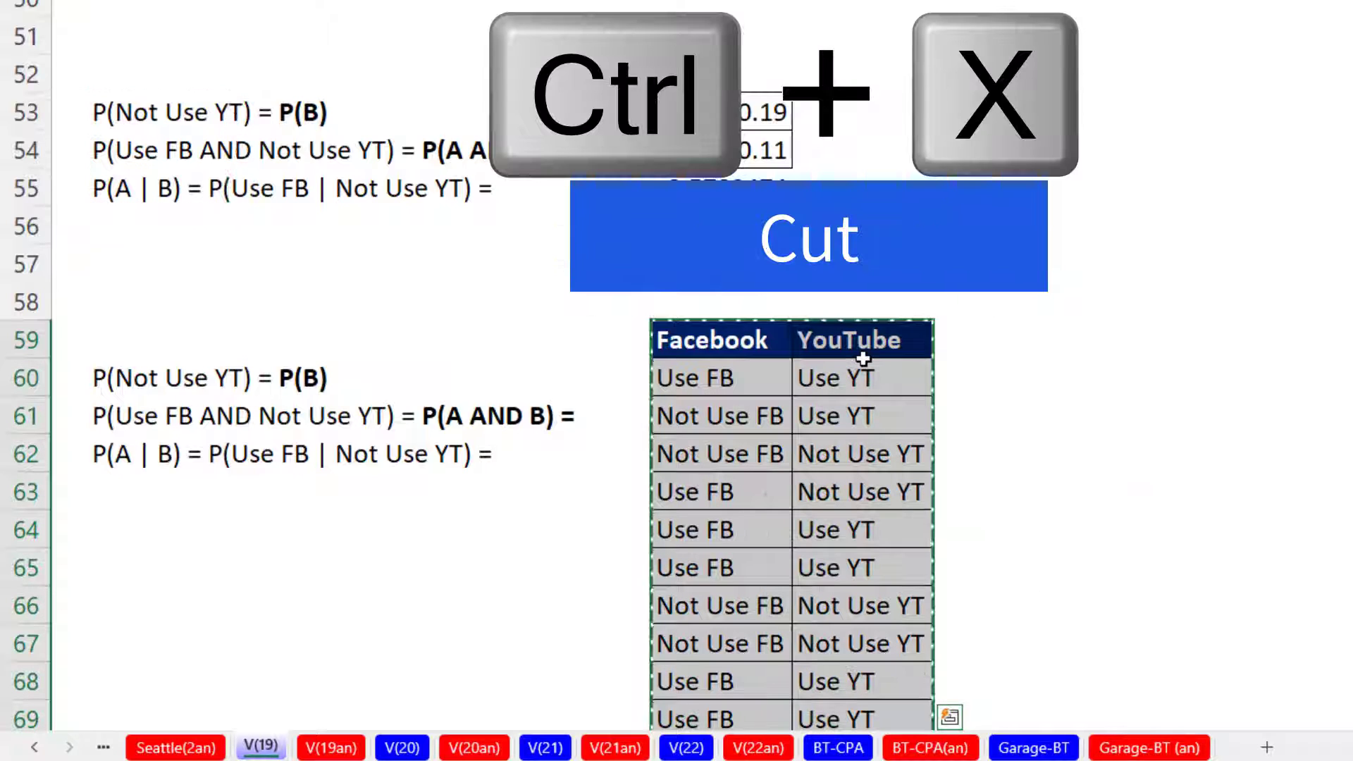
key("Right")
key("Right")
key("Right")
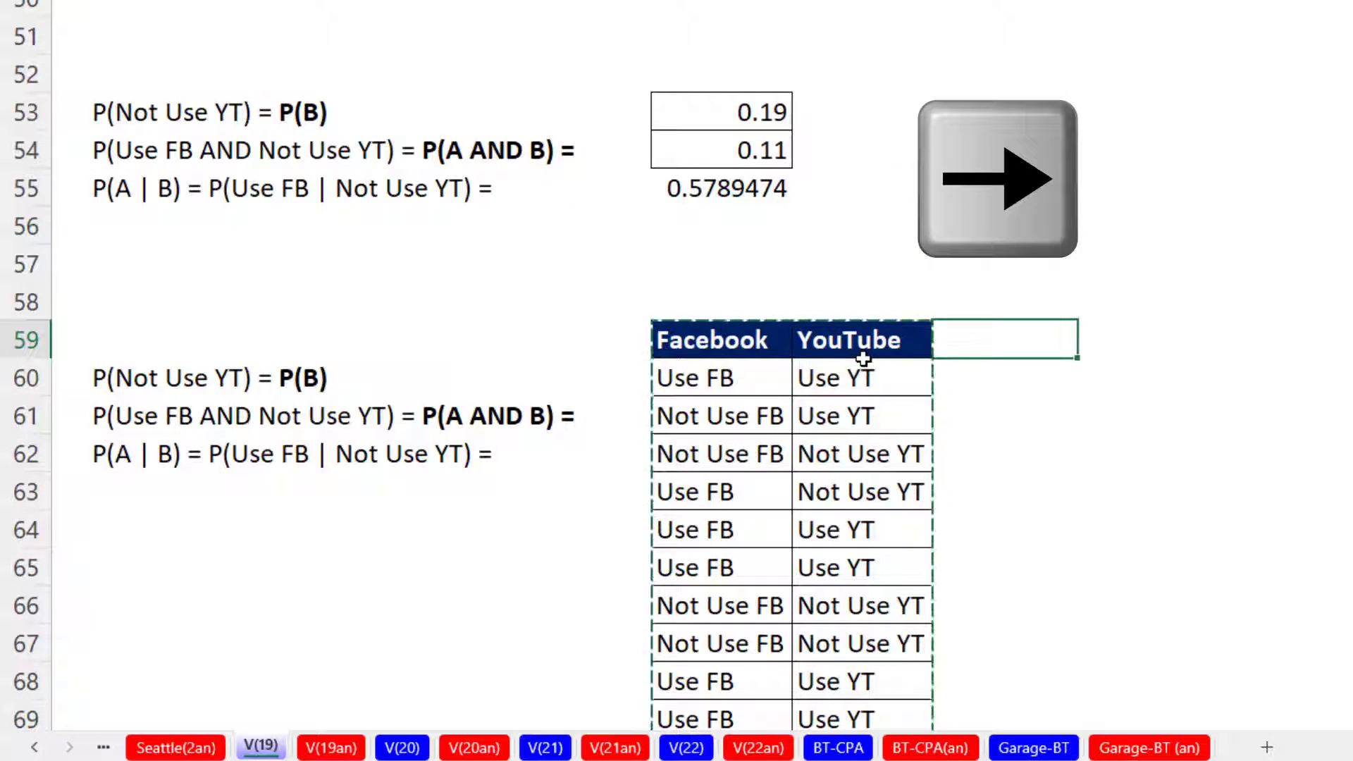
key("ctrl+v")
Step: Format the answer cells F60:F62 with borders on all sides and a light green fill
left_click_drag(698, 380, 698, 436)
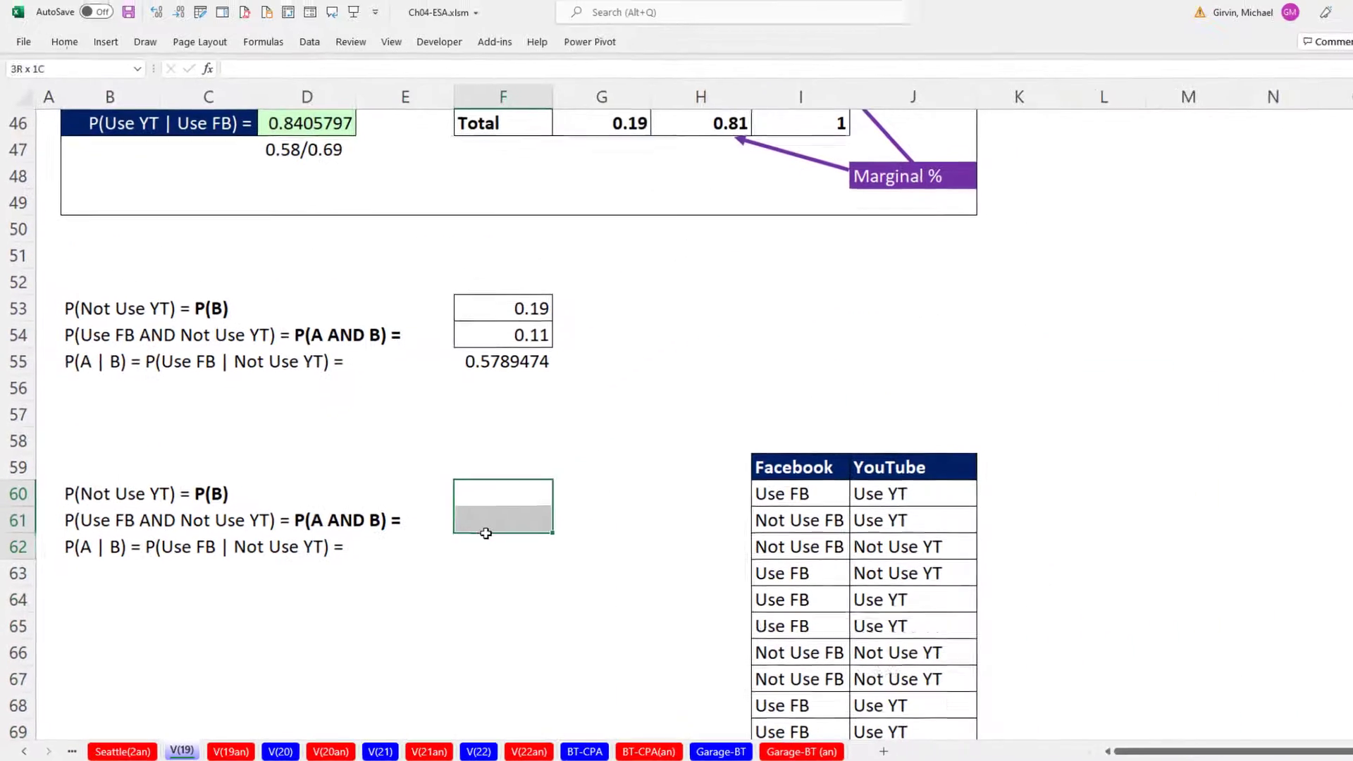
key("alt+h")
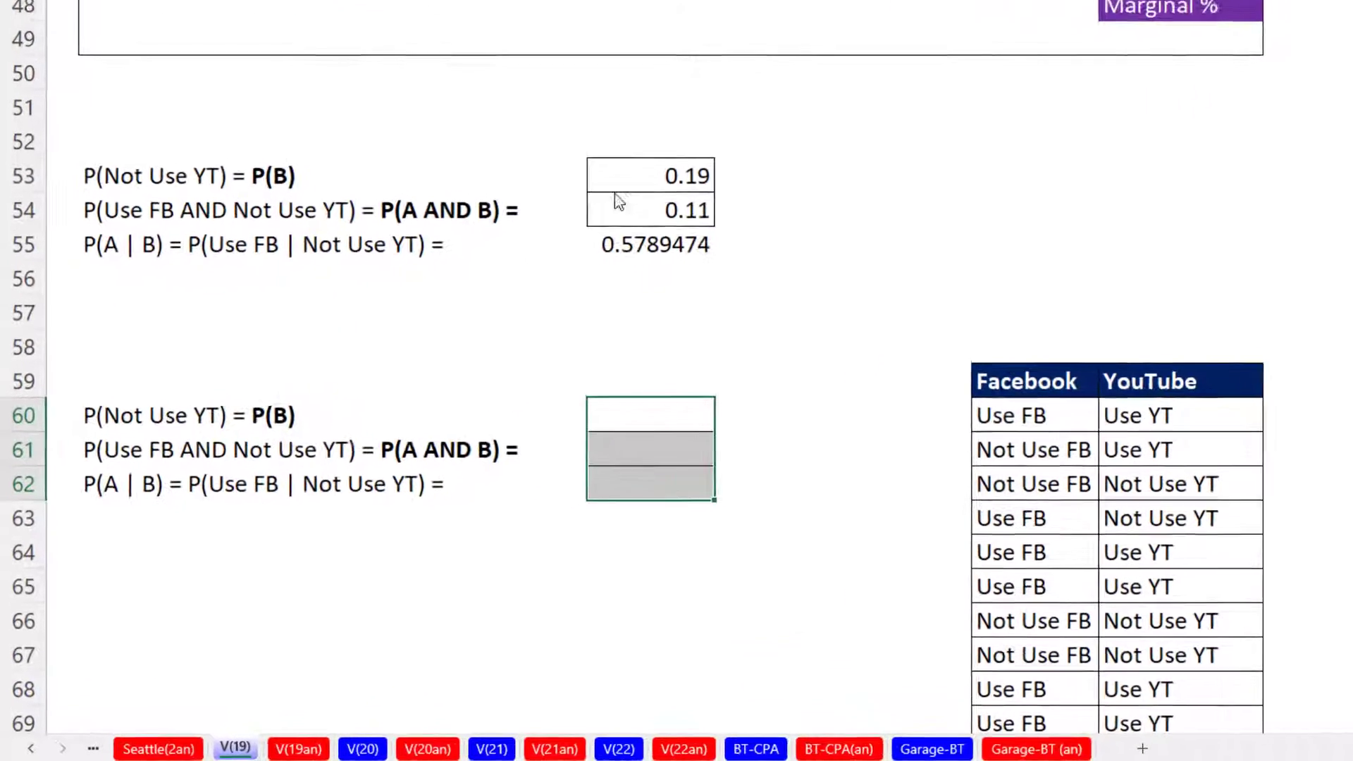
left_click_drag(633, 413, 635, 473)
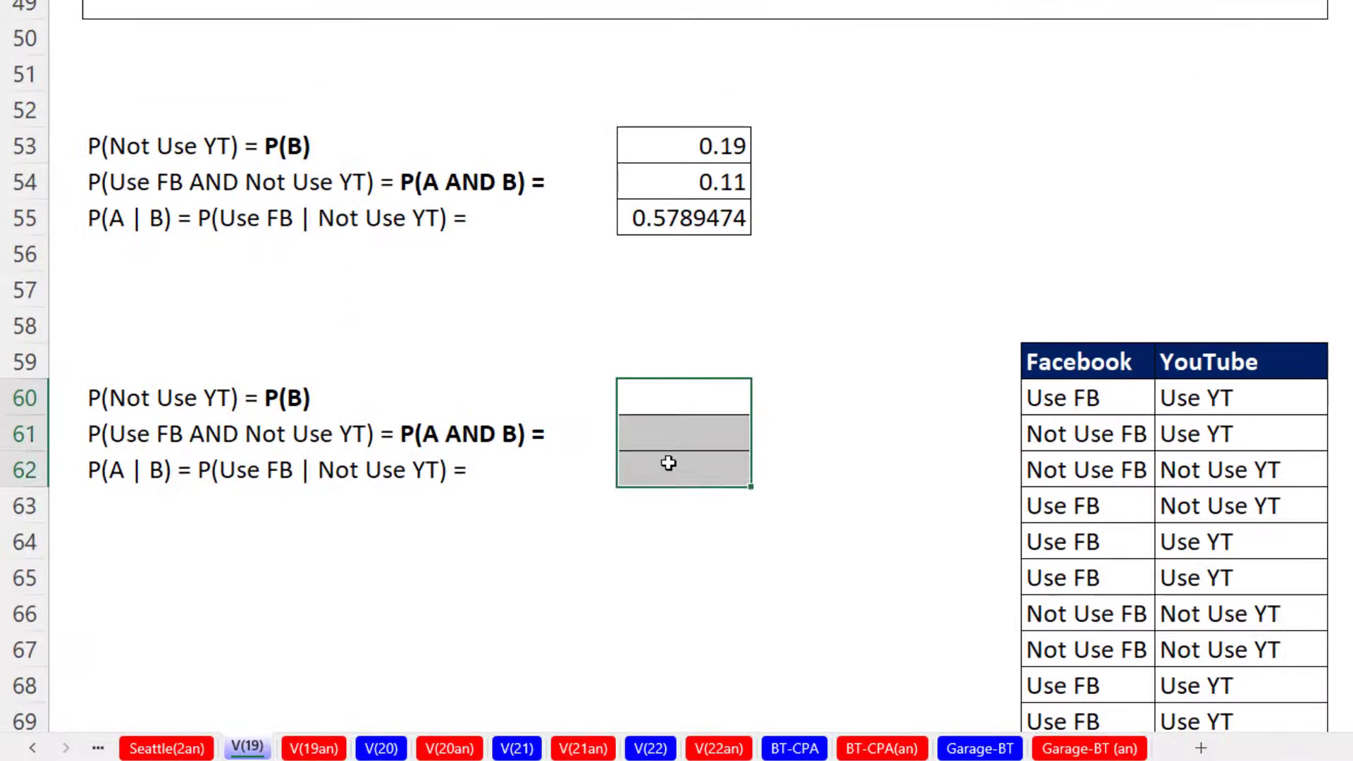
right_click(670, 402)
left_click(781, 459)
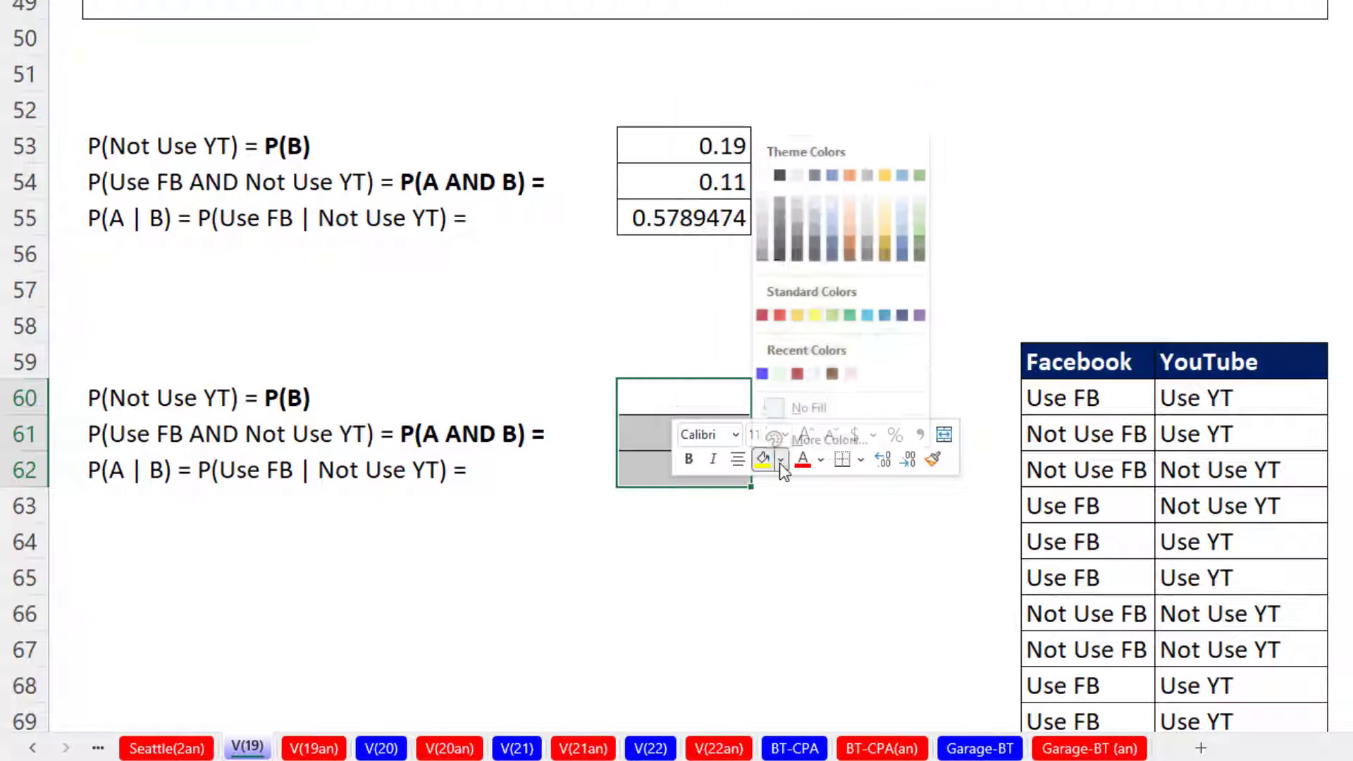
left_click(779, 364)
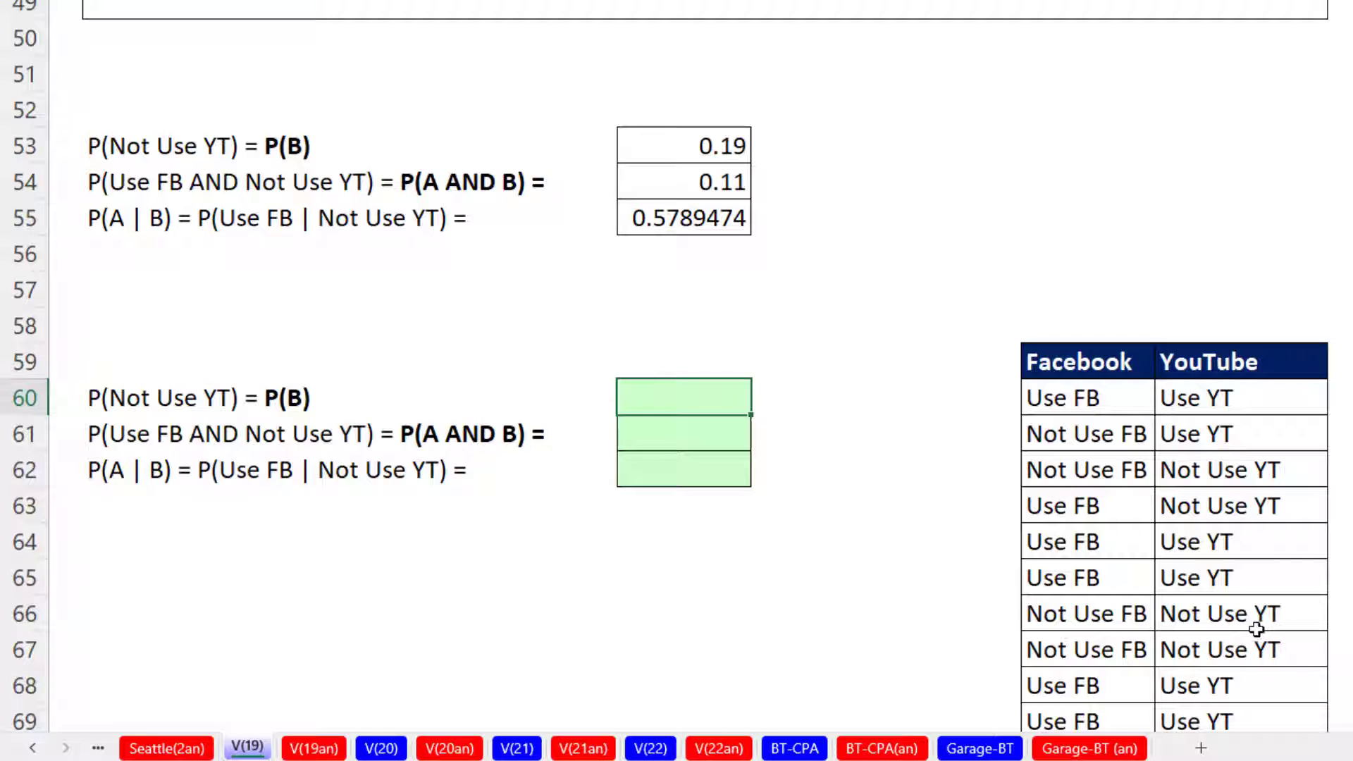
Step: Enter the criteria "Not Use YT" in G60 and "Use FB" in G61 beside the green answer cells
left_click(754, 395)
type("Not Use YT")
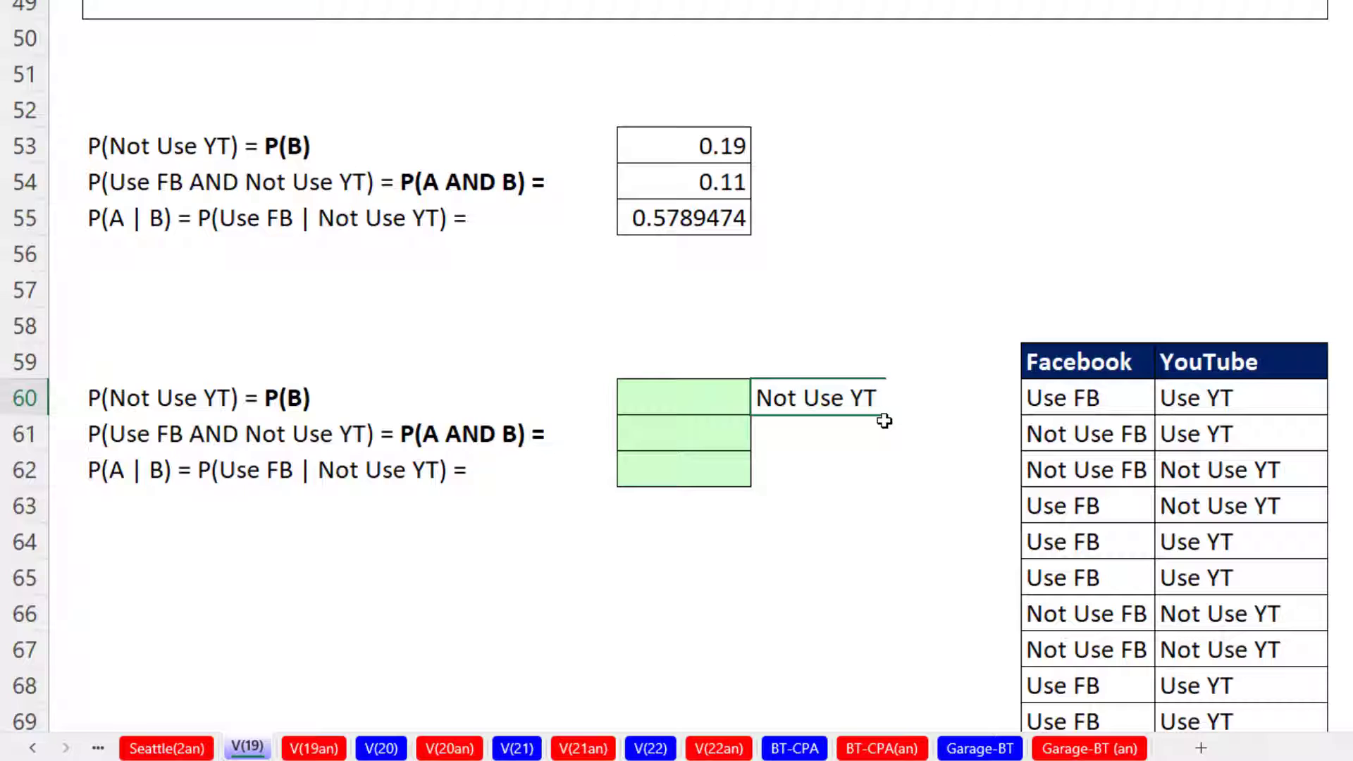
key("Return")
type("Use FB")
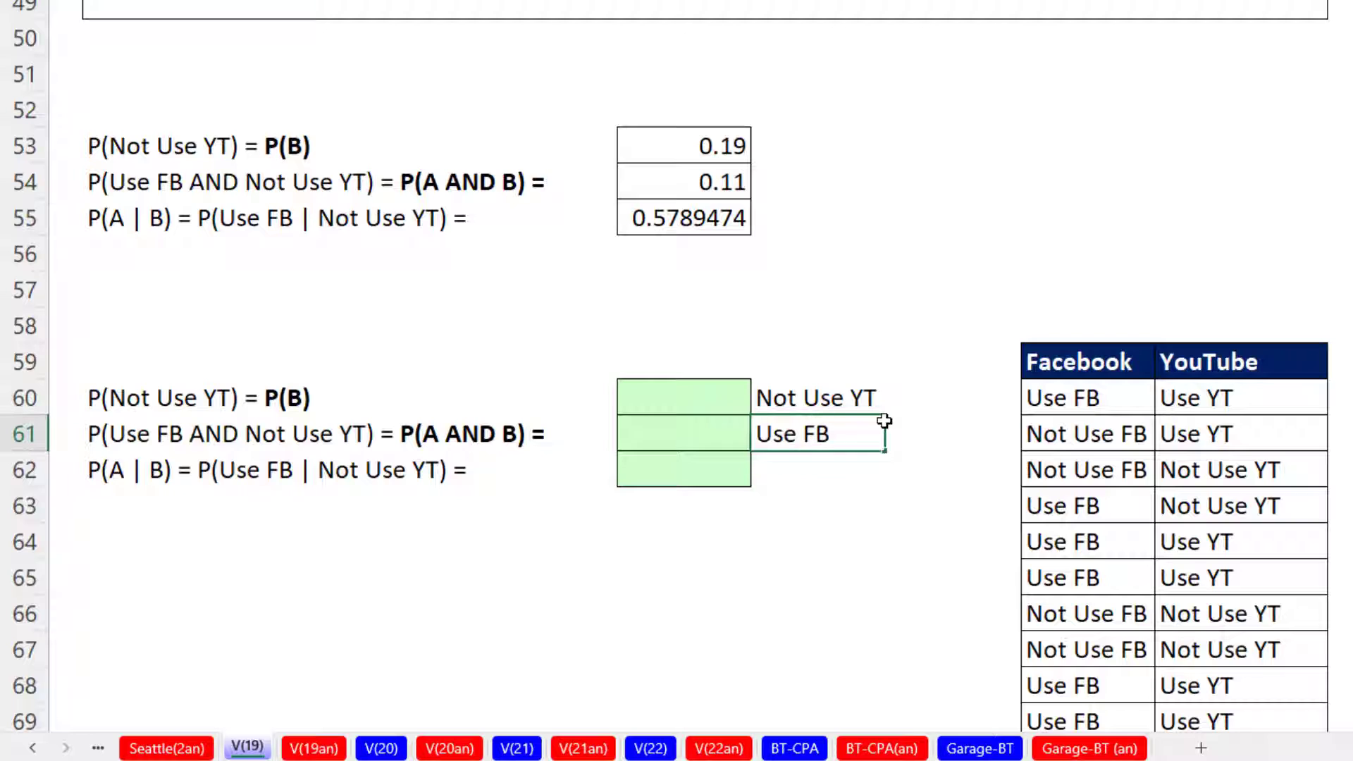
key("Return")
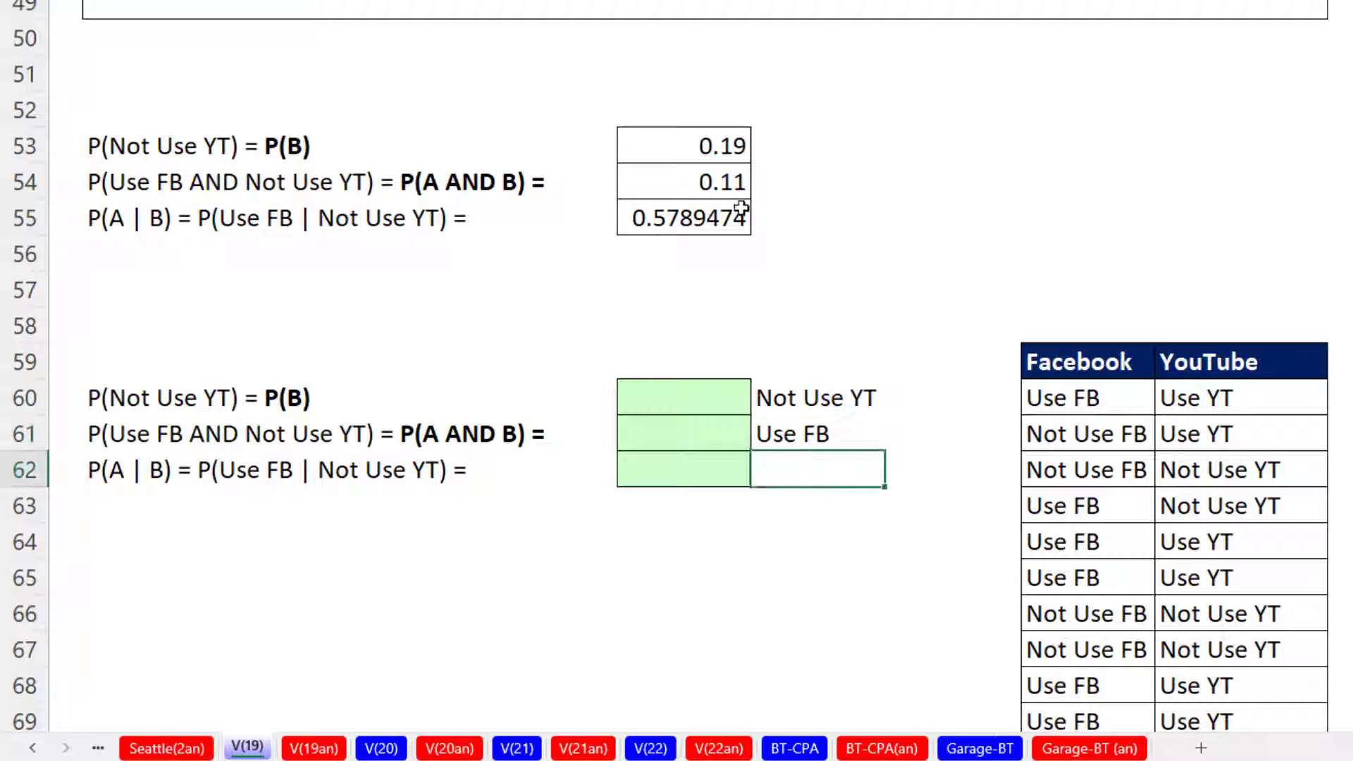
Step: Add the headings "Probability" in F59 and "Events" in G59 above the answer cells and criteria
left_click(789, 373)
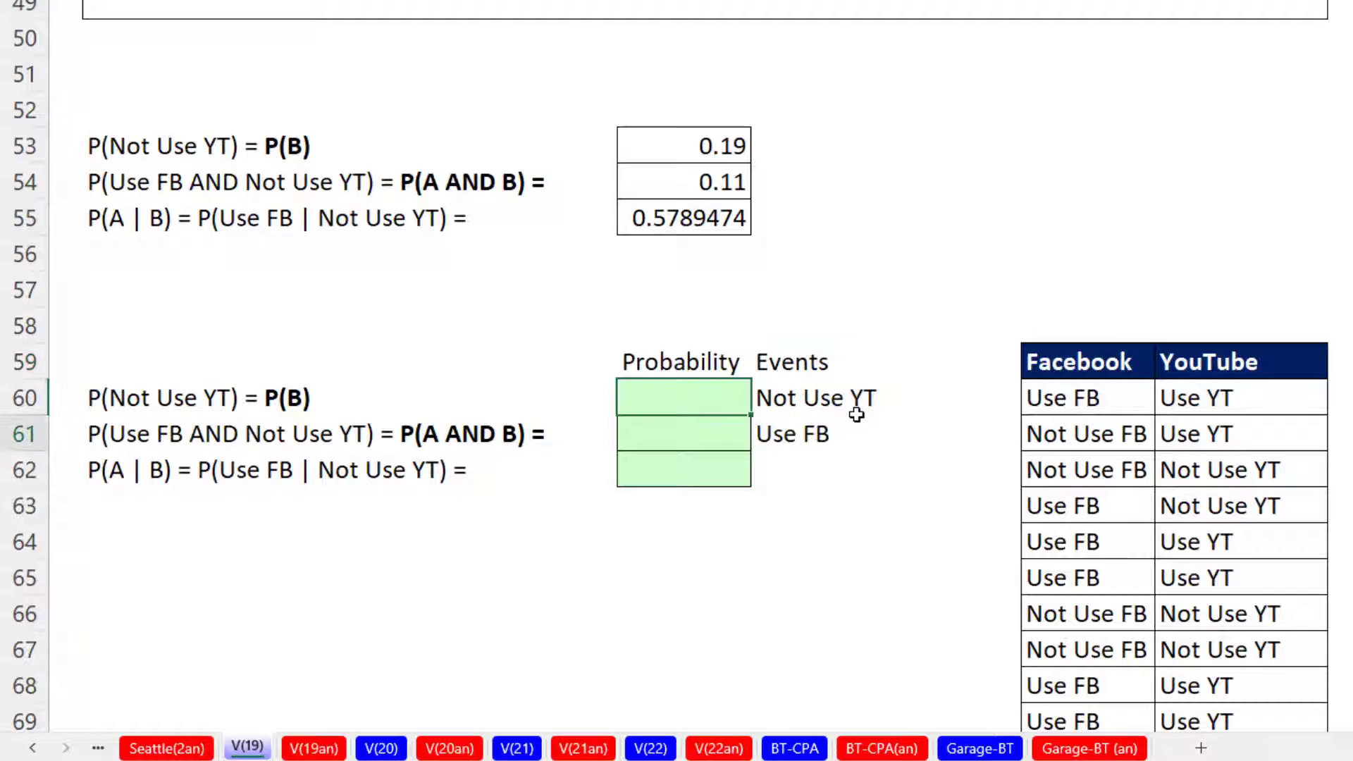
key("Down")
key("Down")
key("Down")
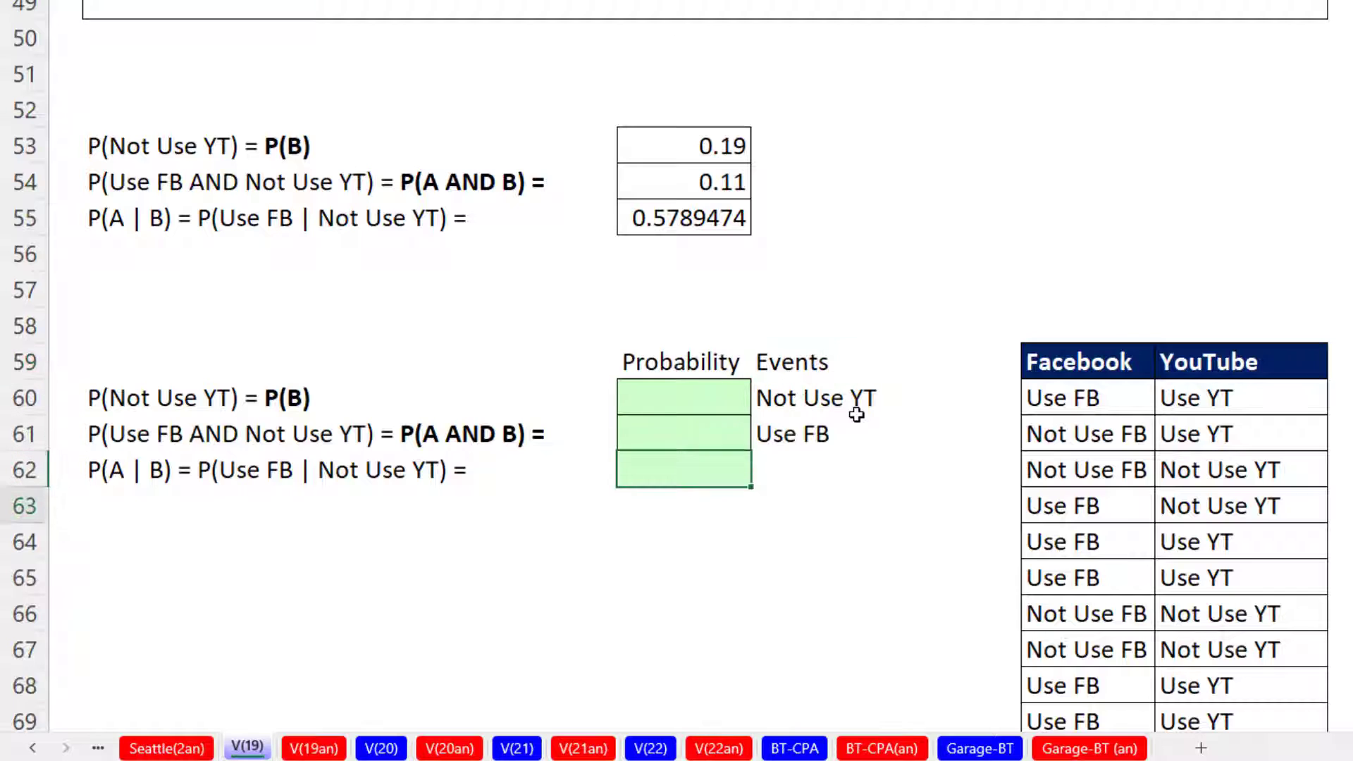
left_click(566, 512)
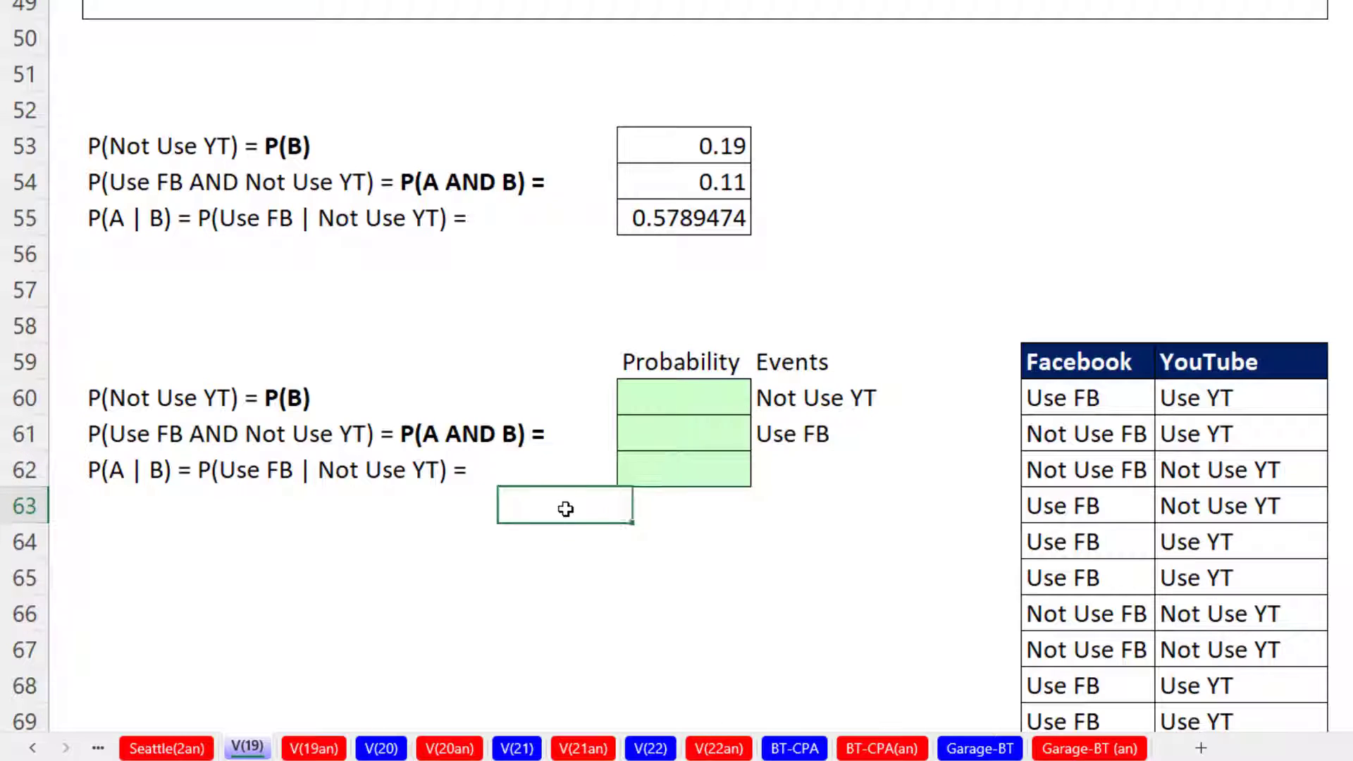
Step: Enter the label "Total Records" in B63 and extend the green bordered formatting from F62 to F63
left_click(119, 505)
type("Total Records")
key("Tab")
key("Tab")
key("Tab")
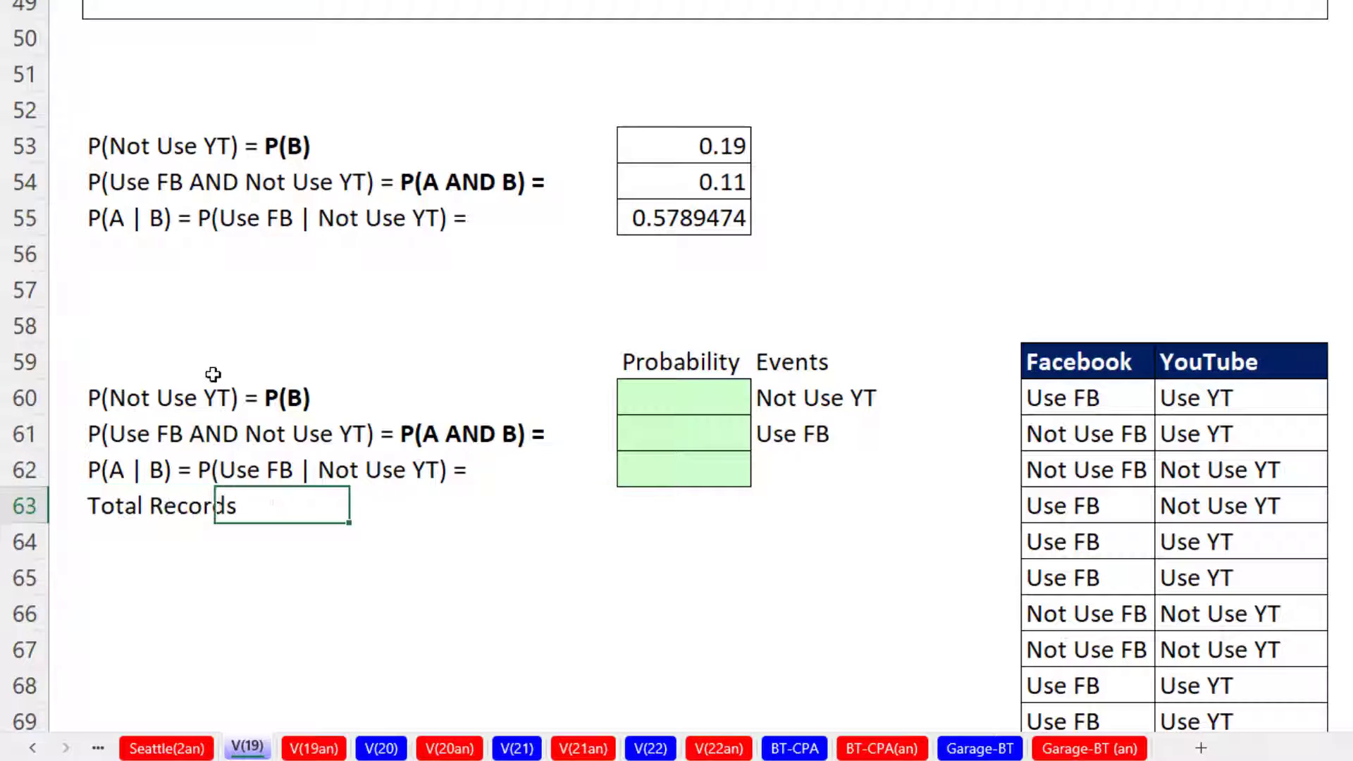
left_click_drag(722, 474, 748, 517)
Step: Count the survey records in F63 with =ROWS(I60:J259)
left_click(713, 505)
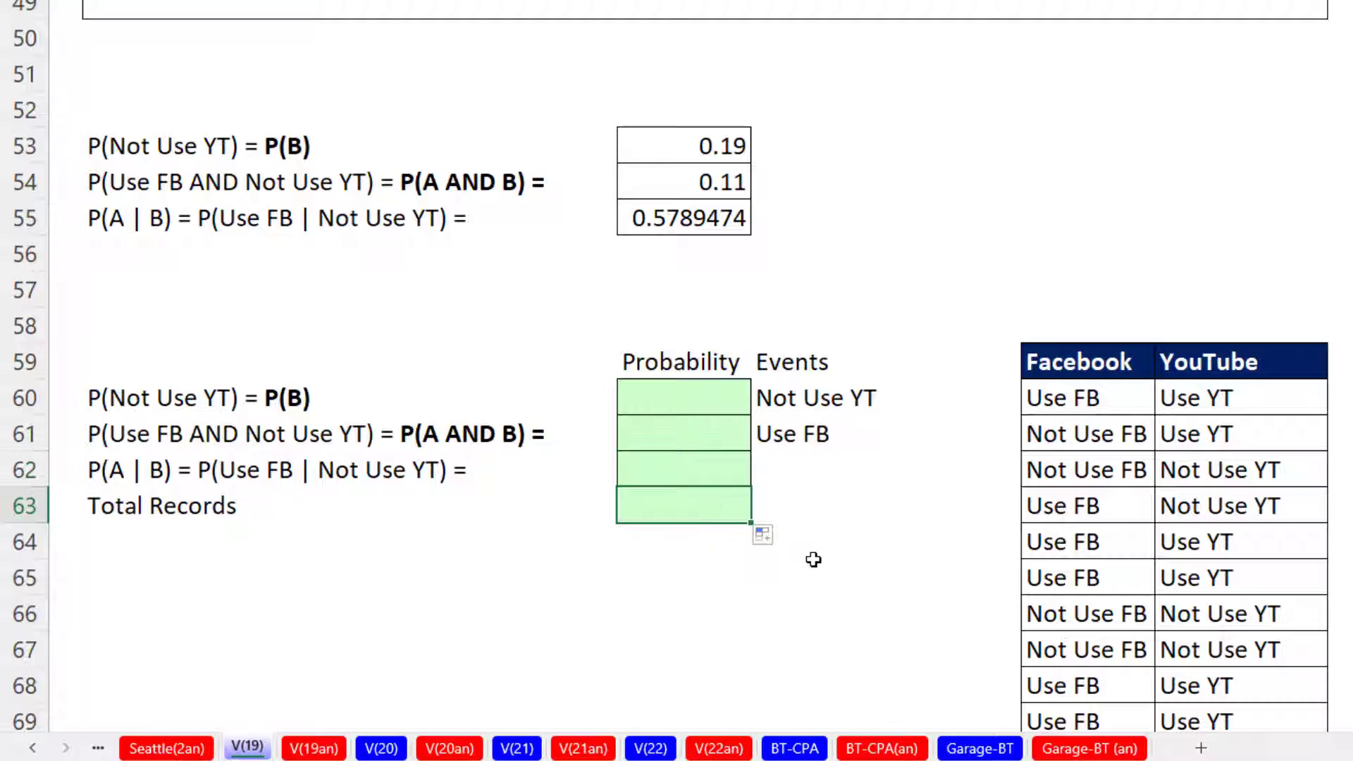
type("=rows")
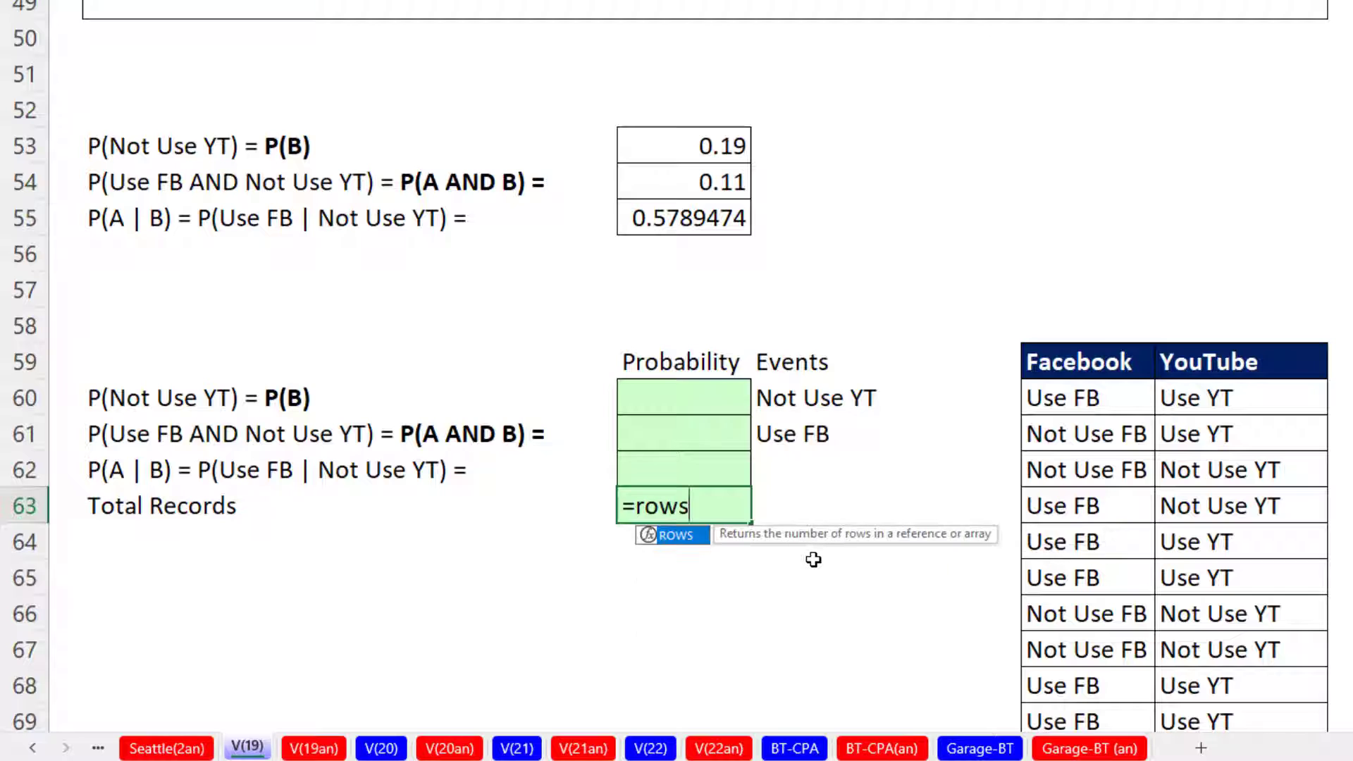
key("Tab")
left_click_drag(1076, 400, 1199, 402)
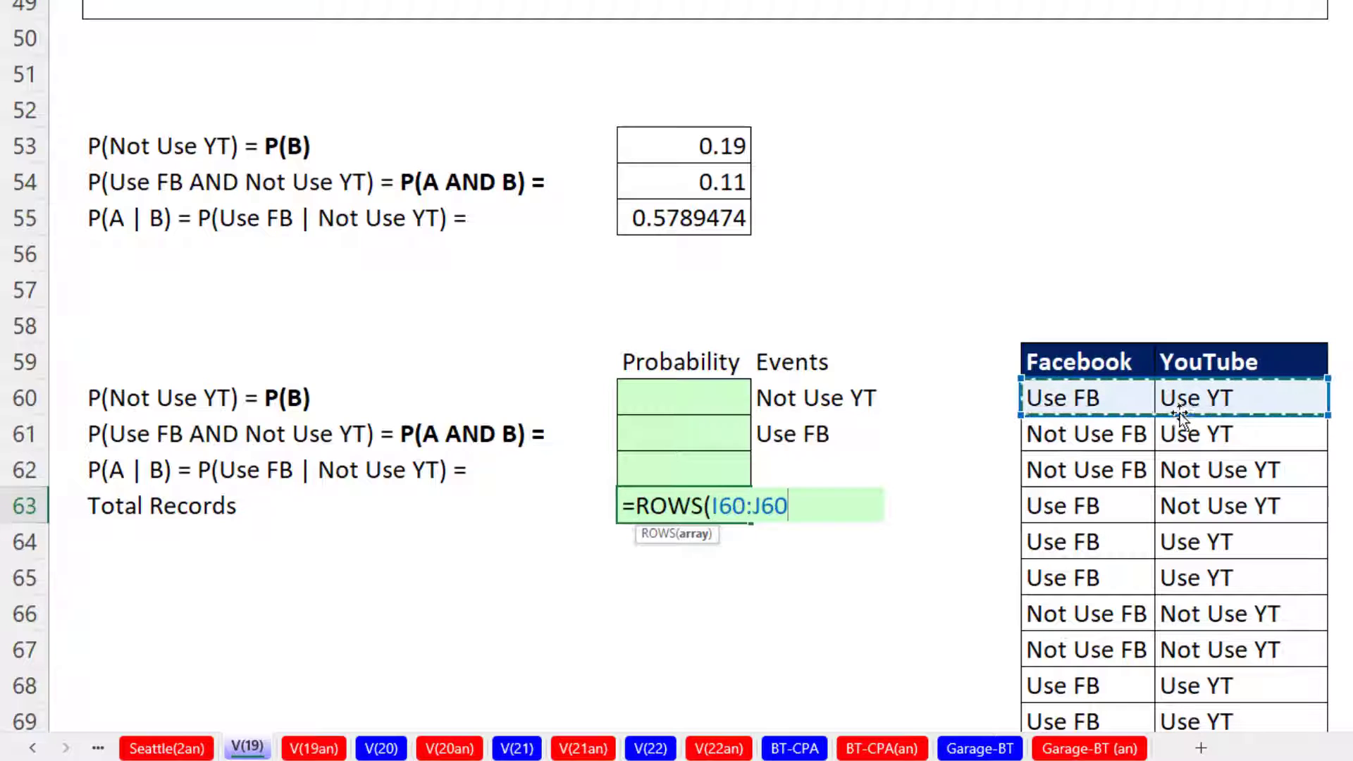
key("ctrl+shift+Down")
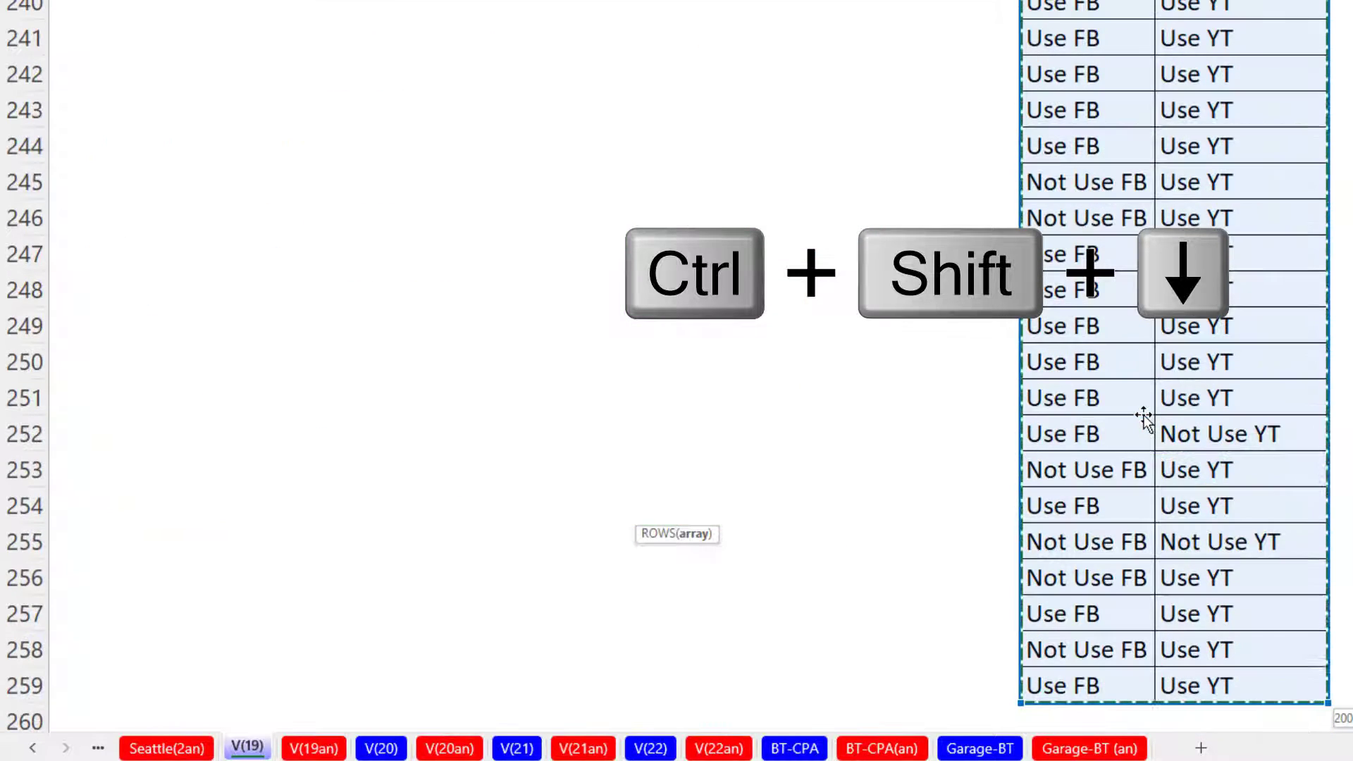
key("ctrl+BackSpace")
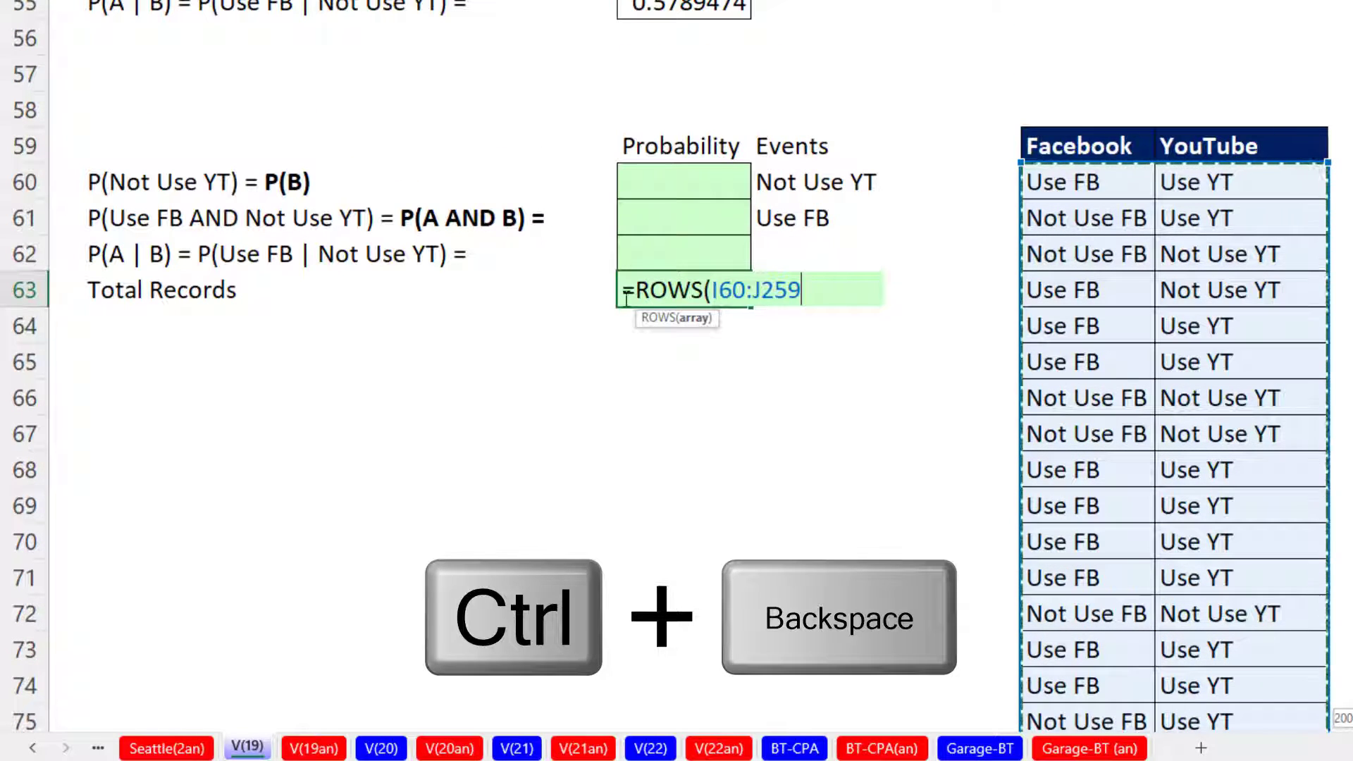
key("Return")
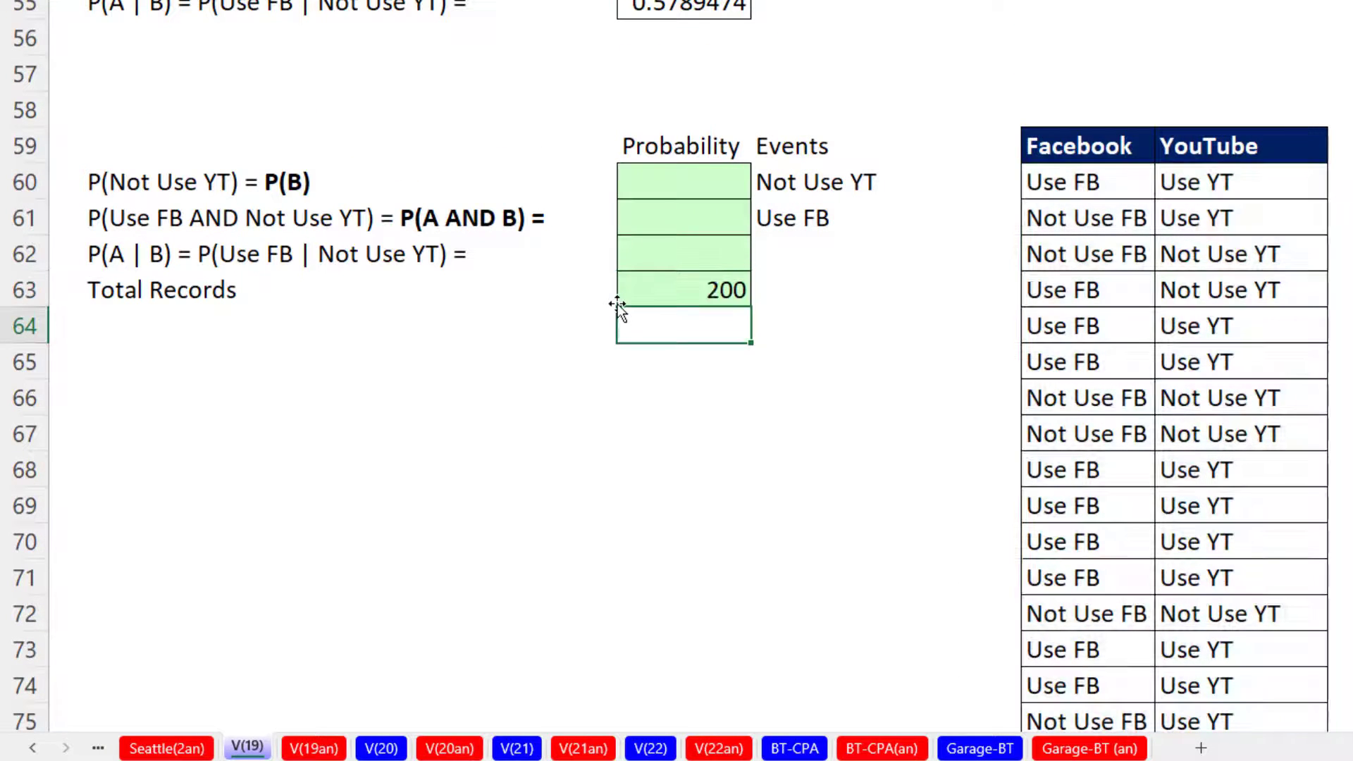
Step: Count the Not Use YT records in F60 with =COUNTIFS(J60:J259,G60)
left_click(666, 185)
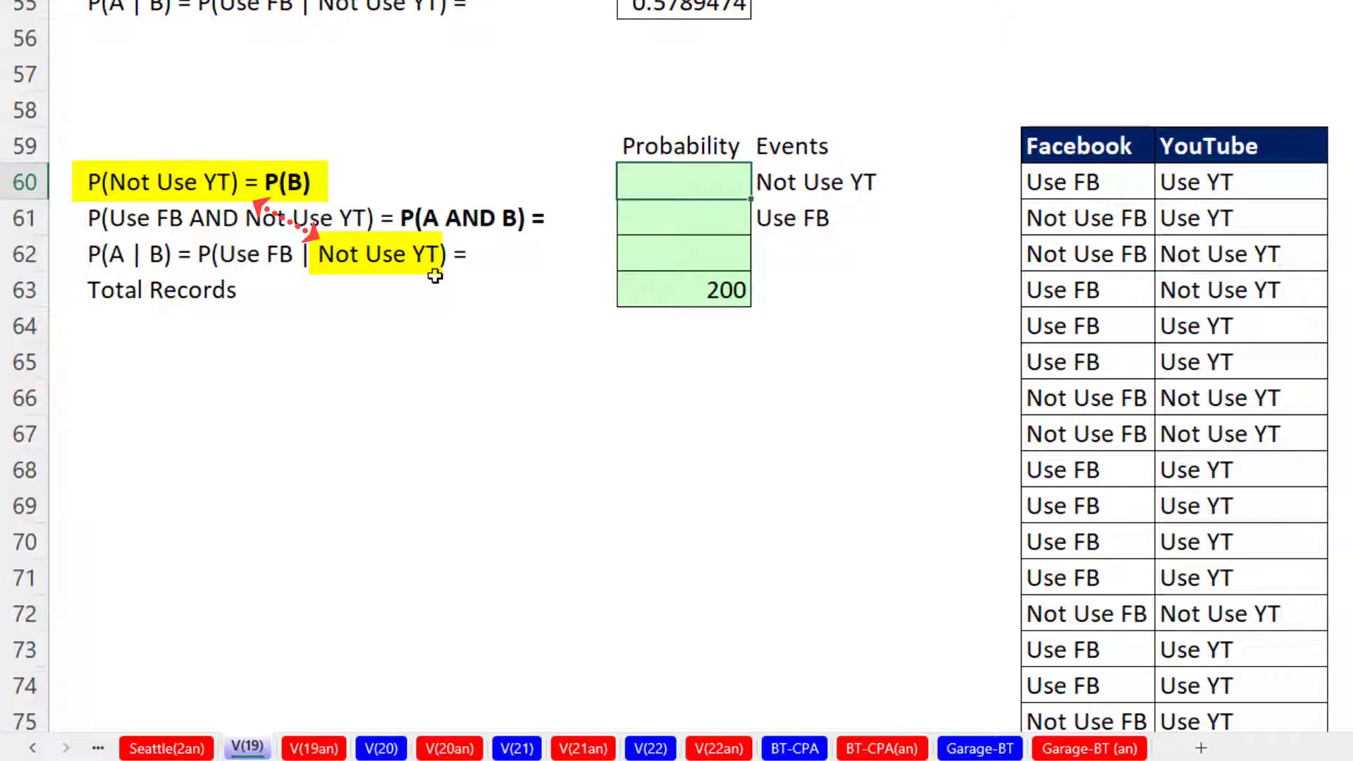
type("=countifs")
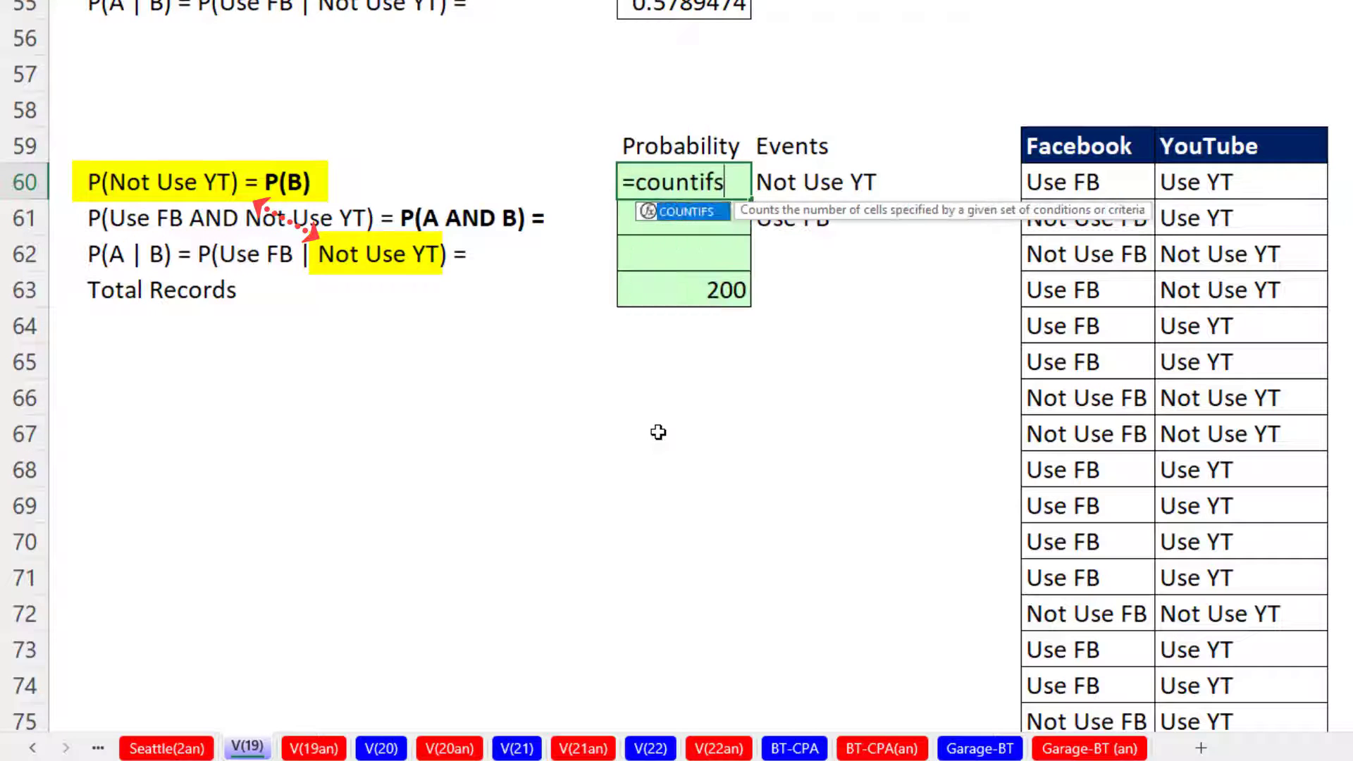
key("Tab")
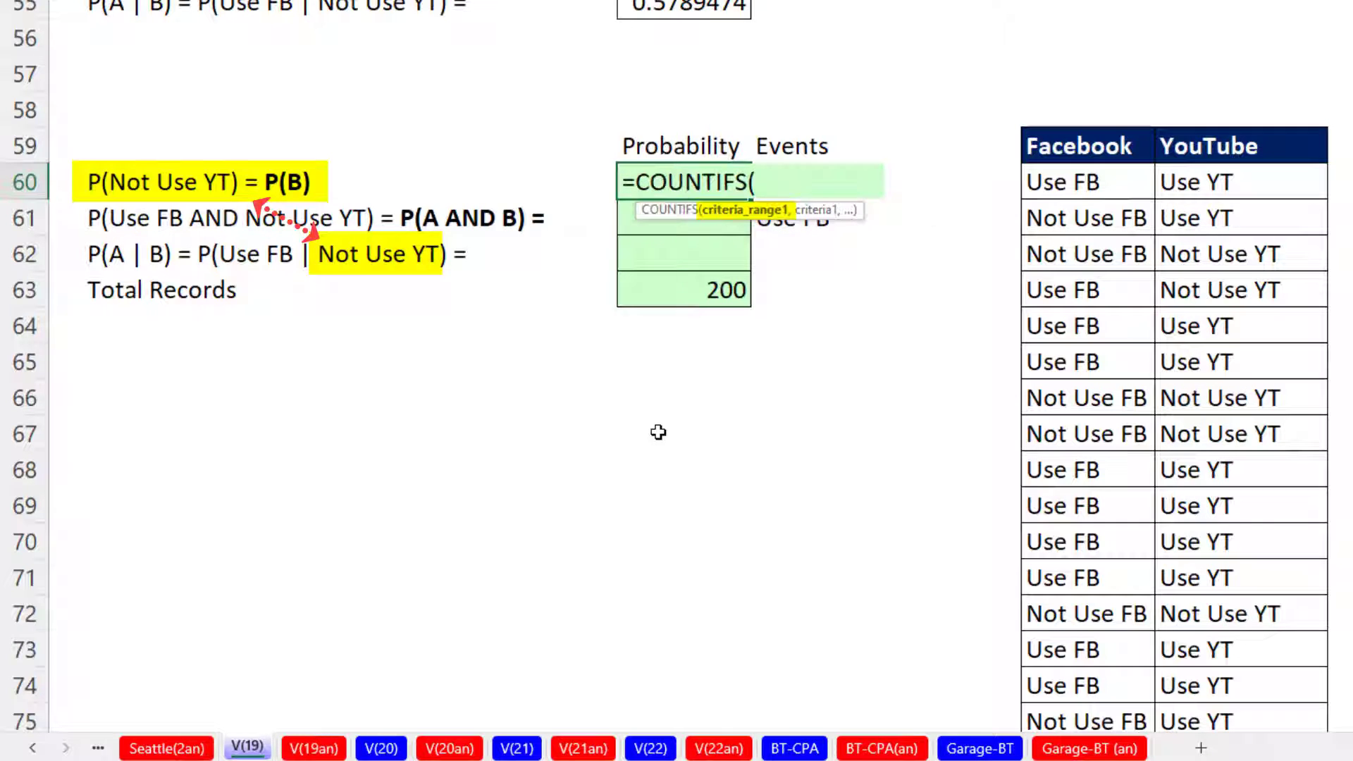
left_click(1208, 183)
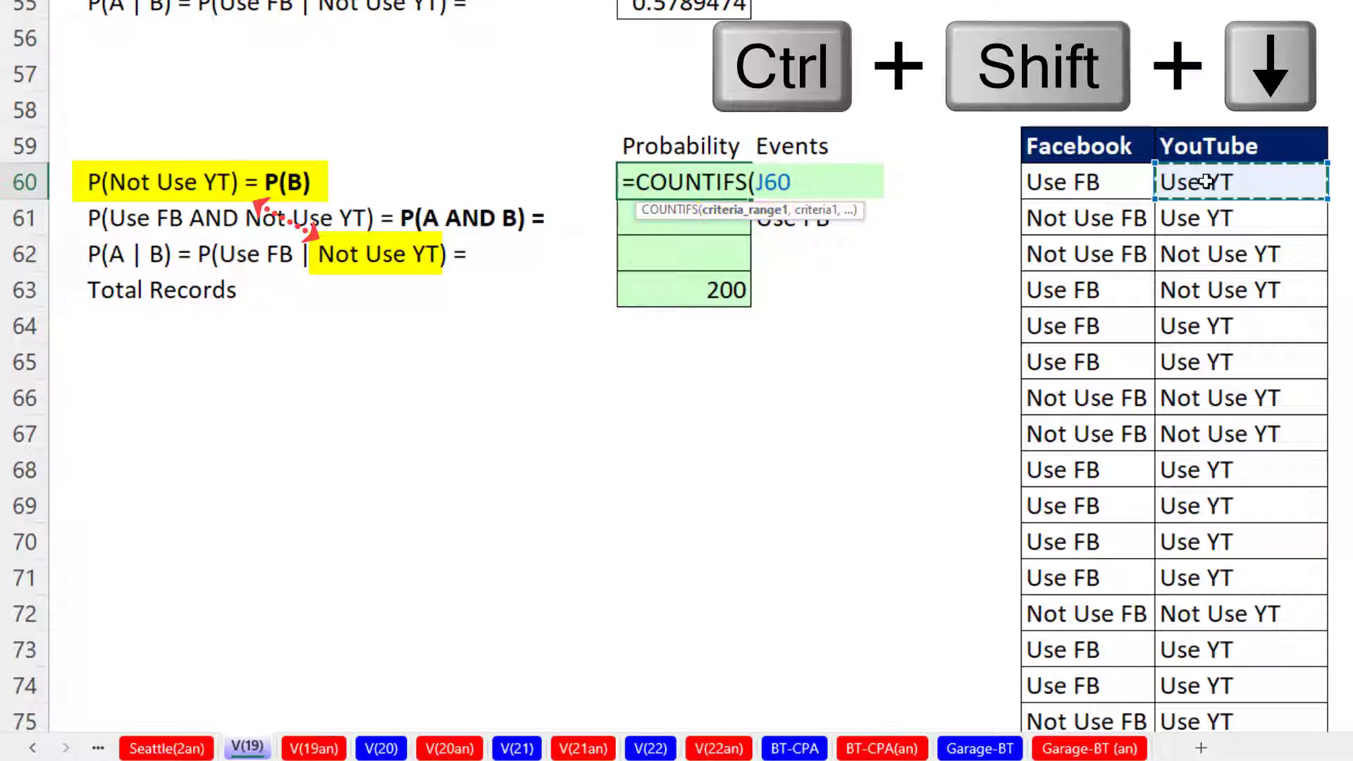
key("ctrl+shift+Down")
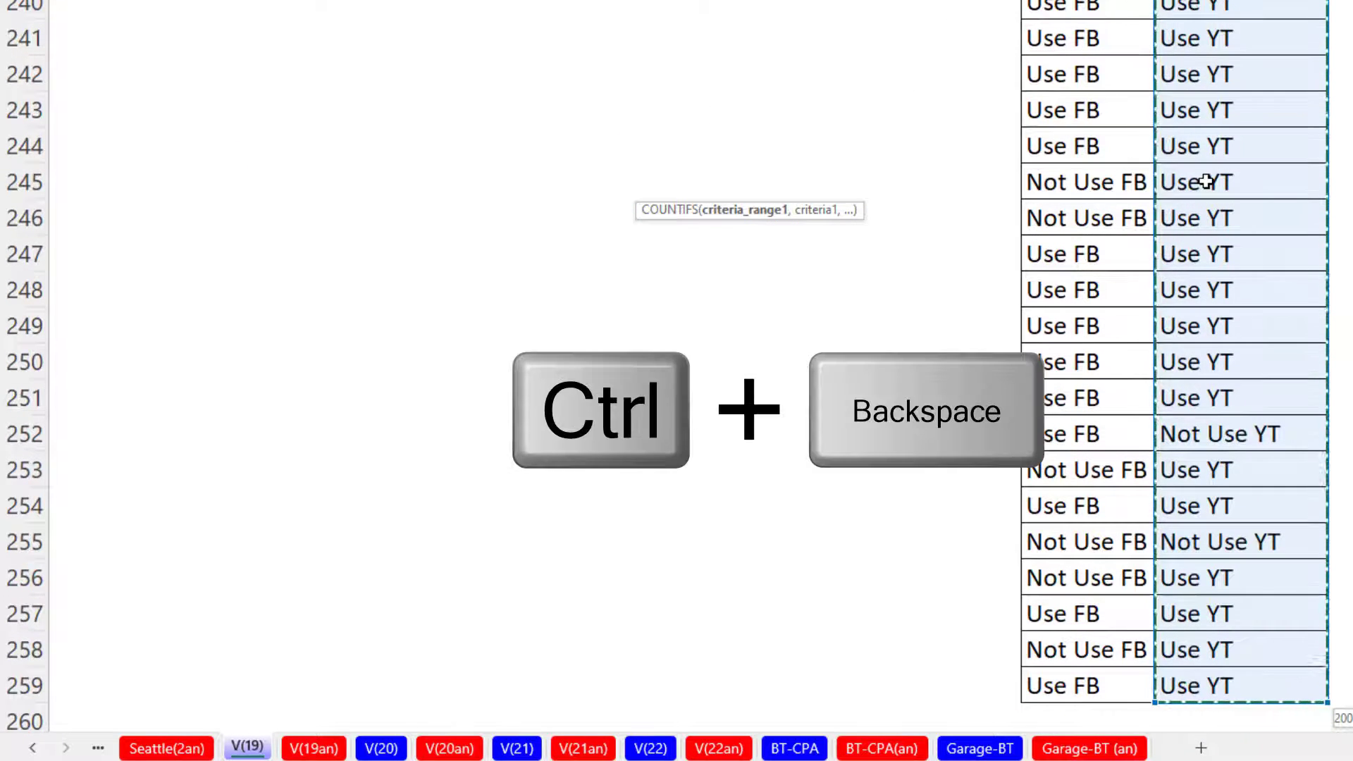
key("ctrl+BackSpace")
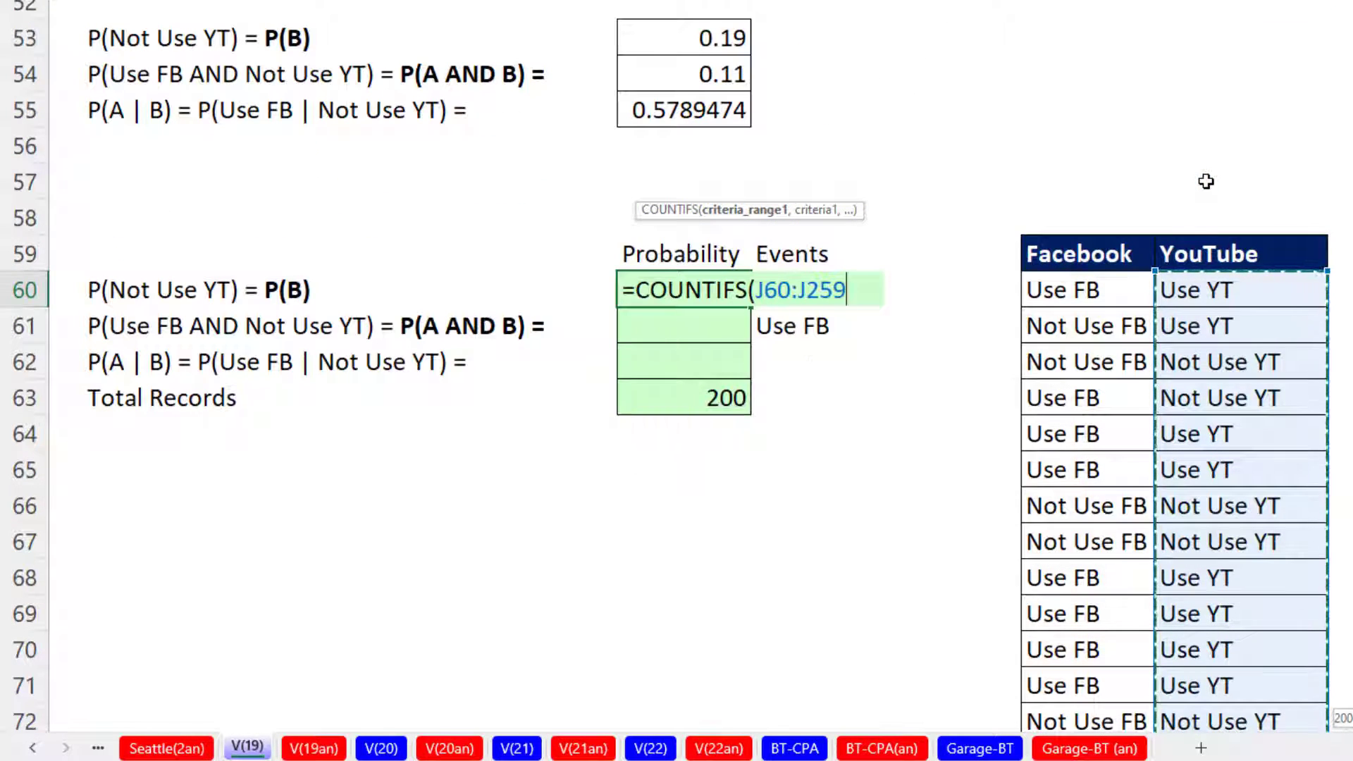
type(",")
key("Right")
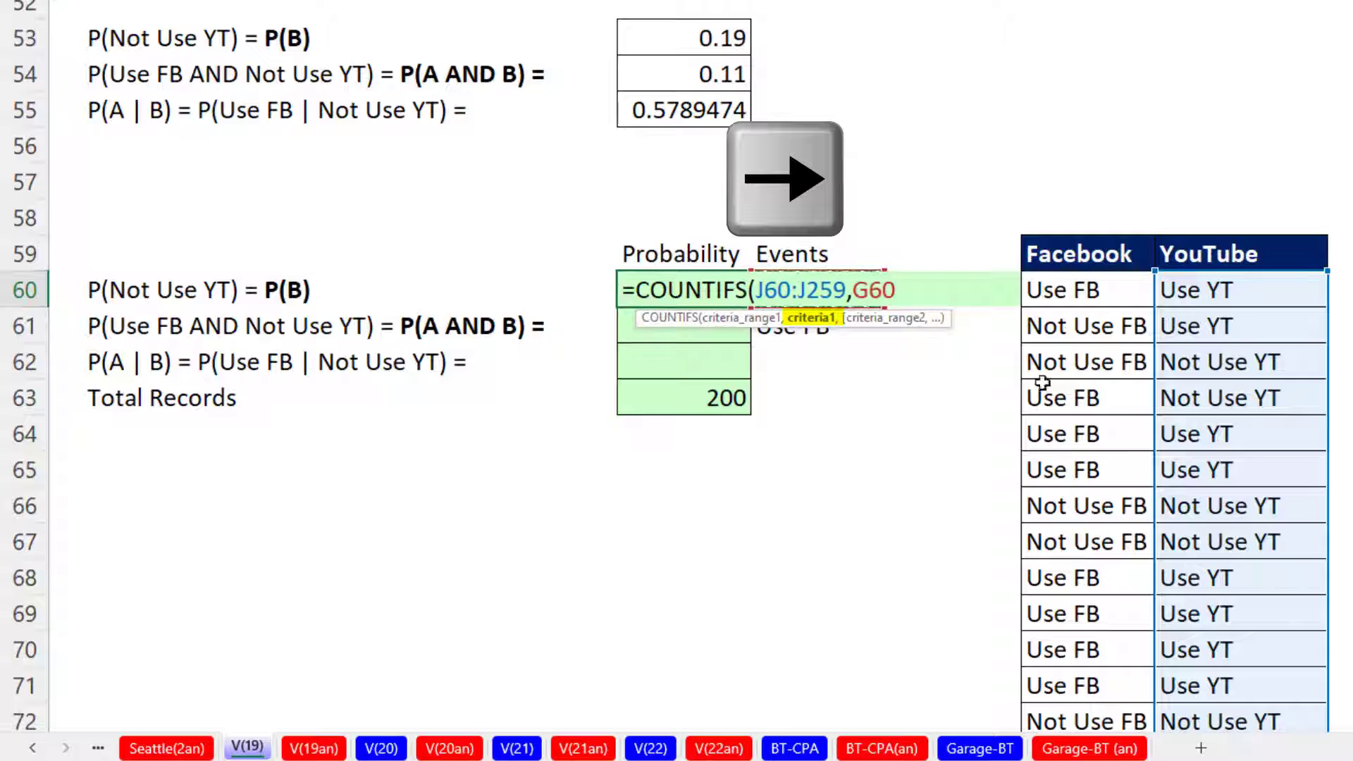
key("Return")
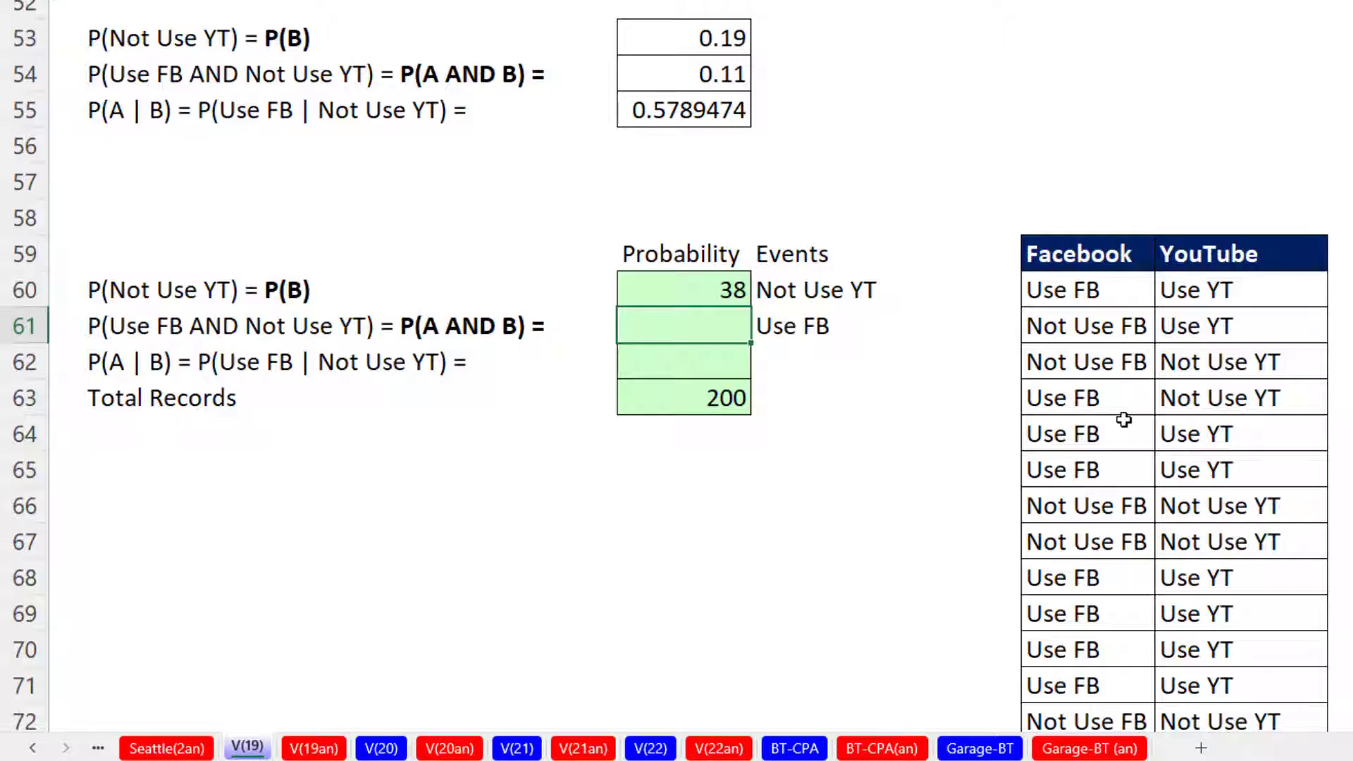
Step: Turn the F60 count into a probability by dividing the COUNTIFS result by the total records in F63
key("Up")
key("F2")
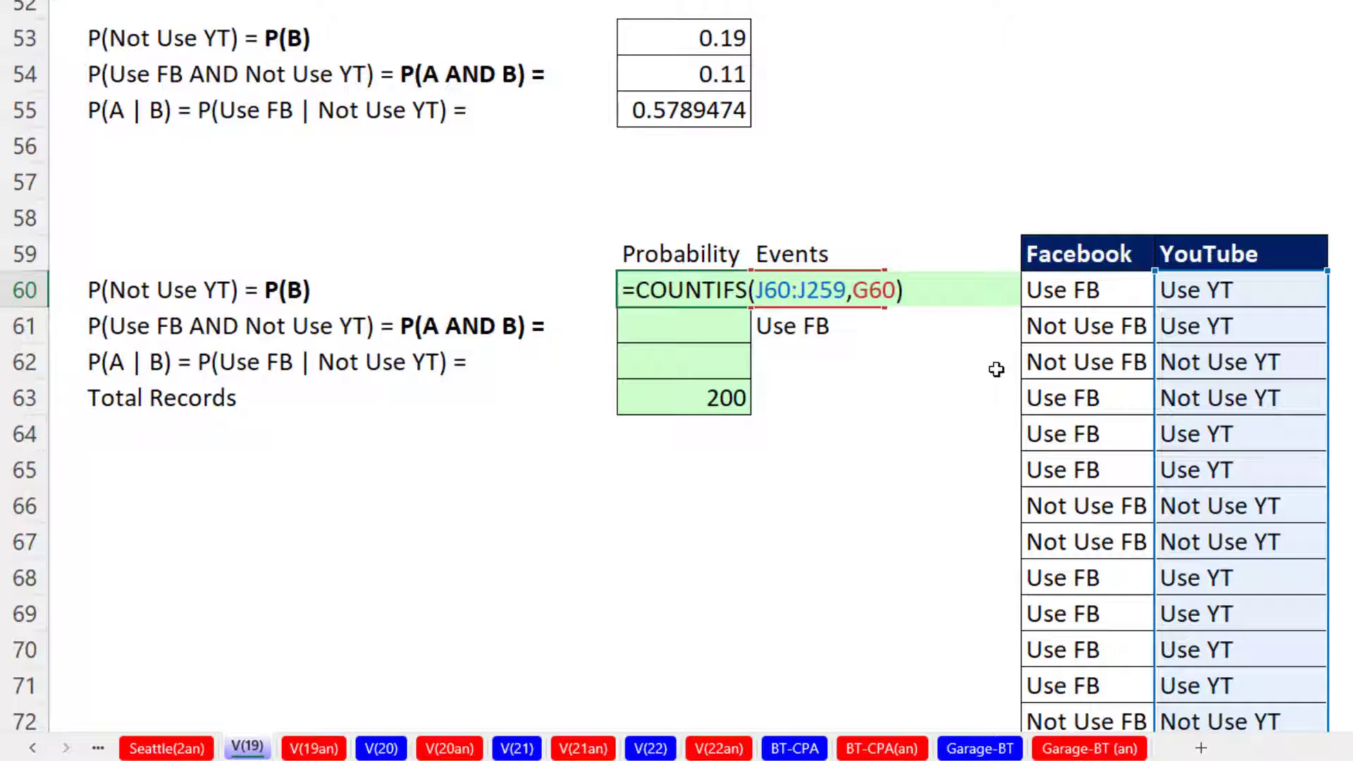
type("/")
left_click(708, 397)
key("Return")
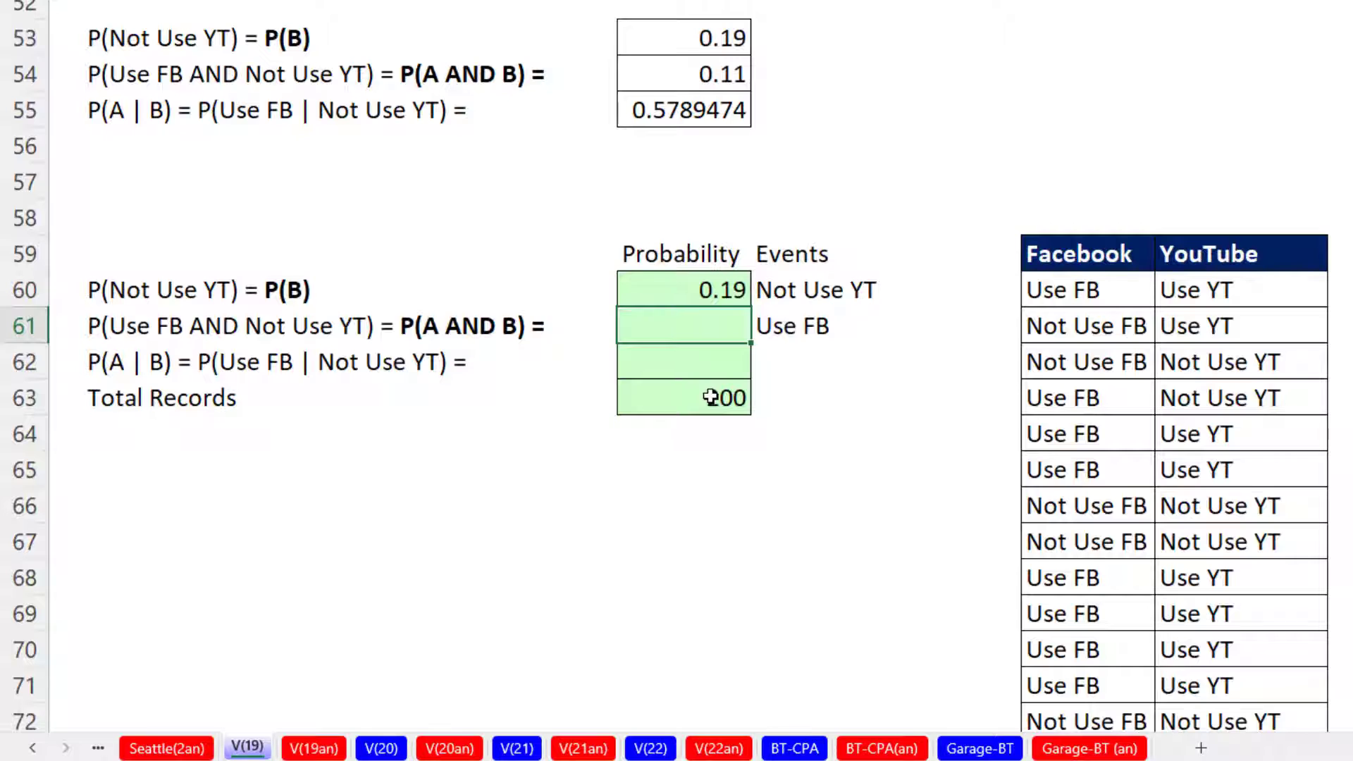
Step: Start a COUNTIFS formula in F61 with the Facebook range I60:I259 and the Use FB criterion in G61
scroll(710, 397, "down", 1)
type("=")
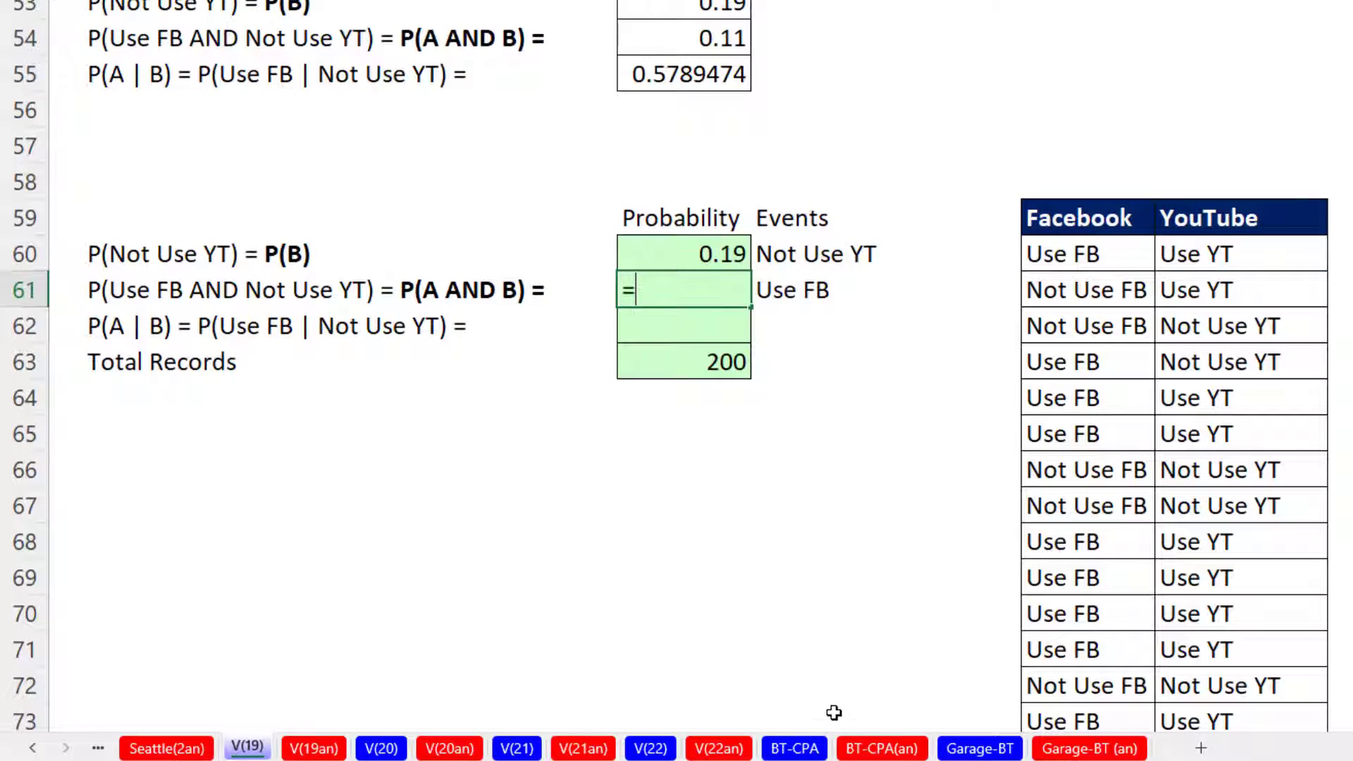
type("countifs")
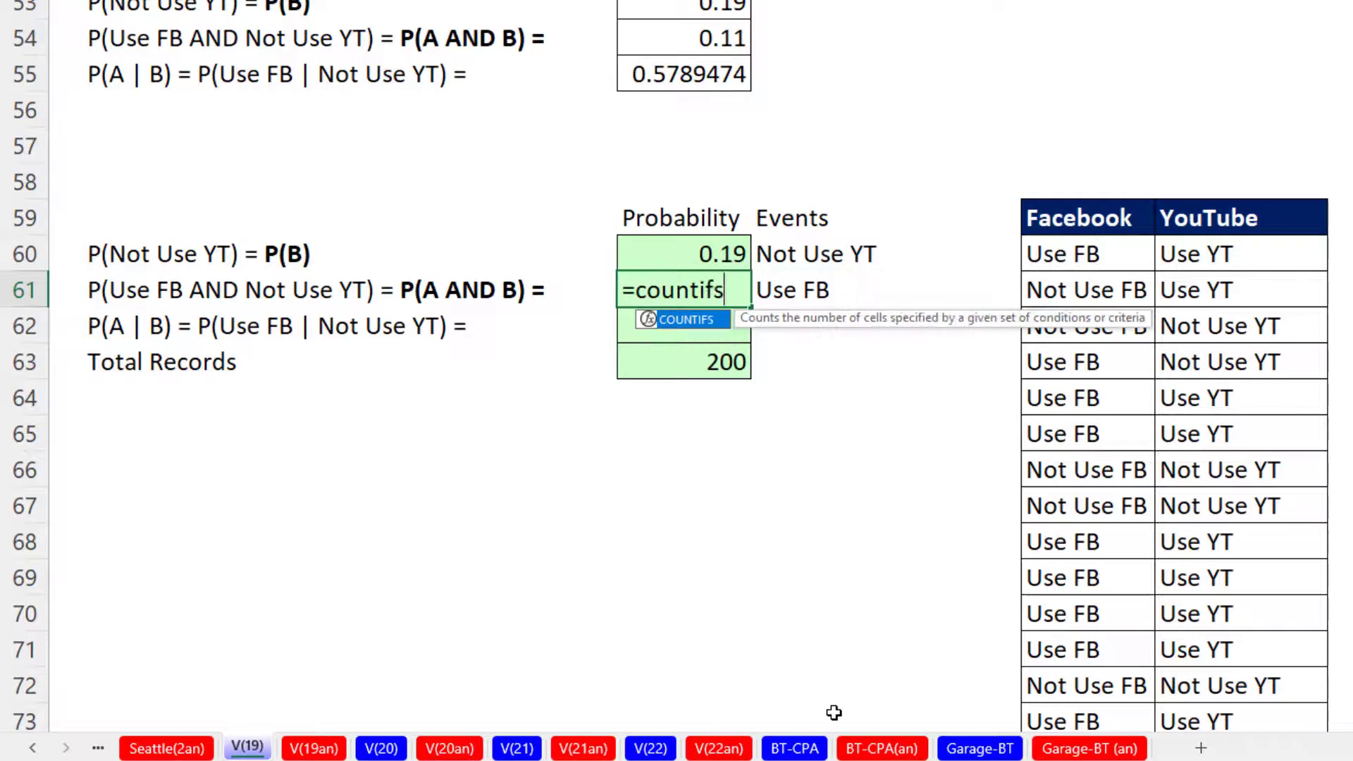
key("Tab")
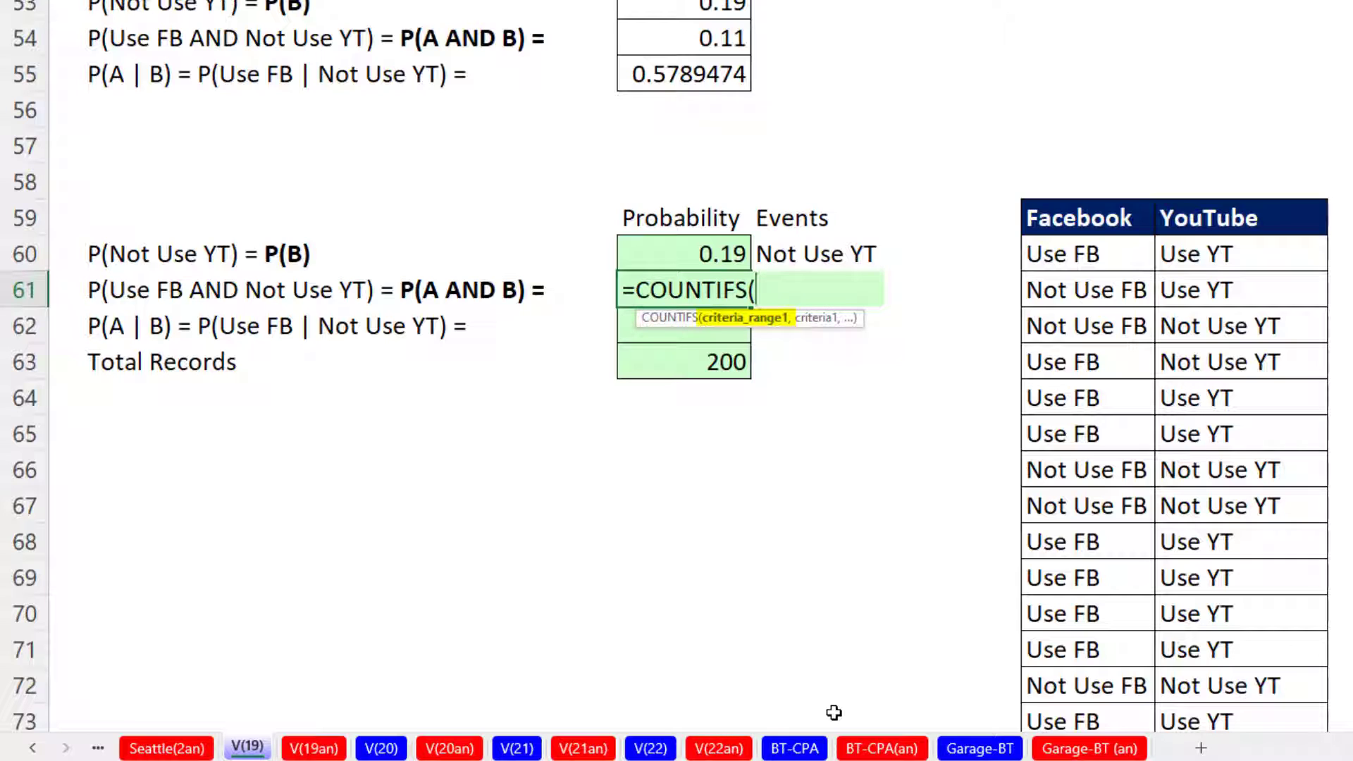
left_click(1068, 255)
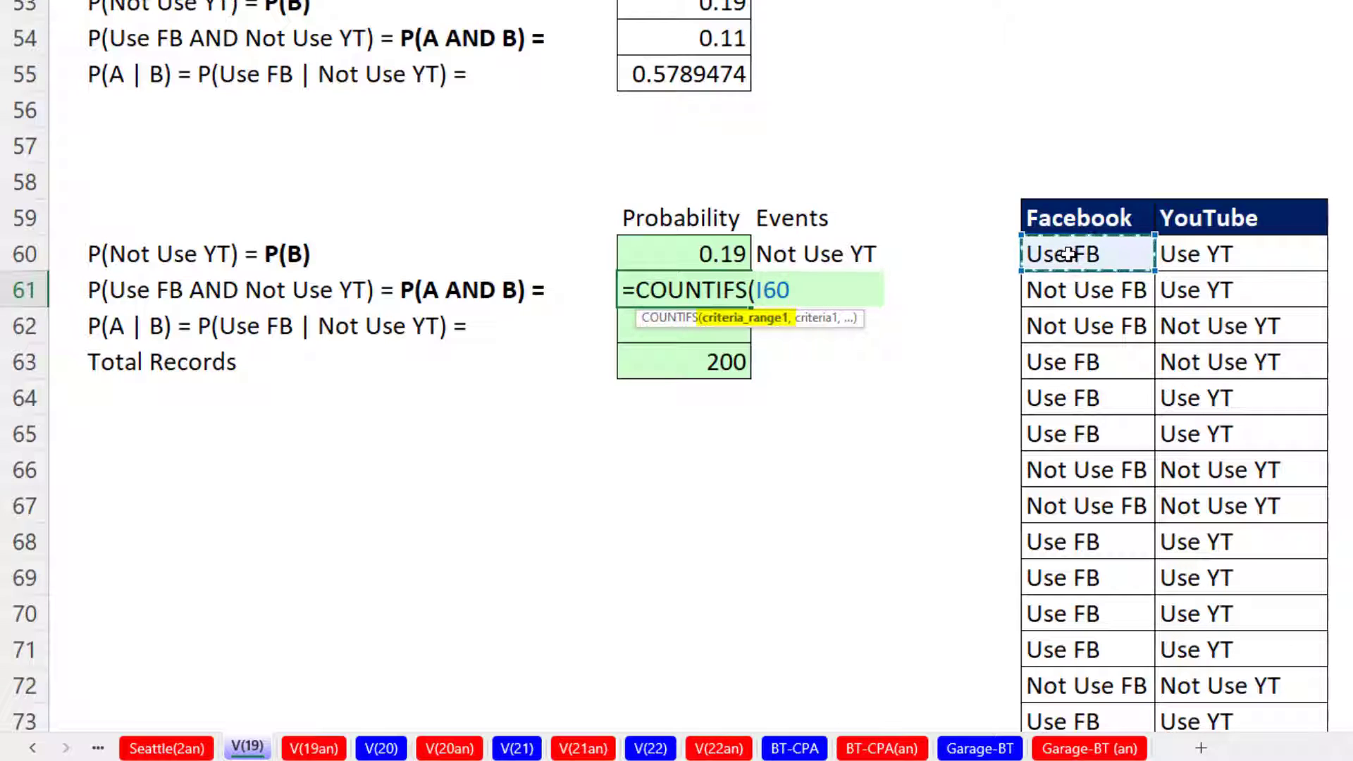
key("ctrl+shift+Down")
key("ctrl+BackSpace")
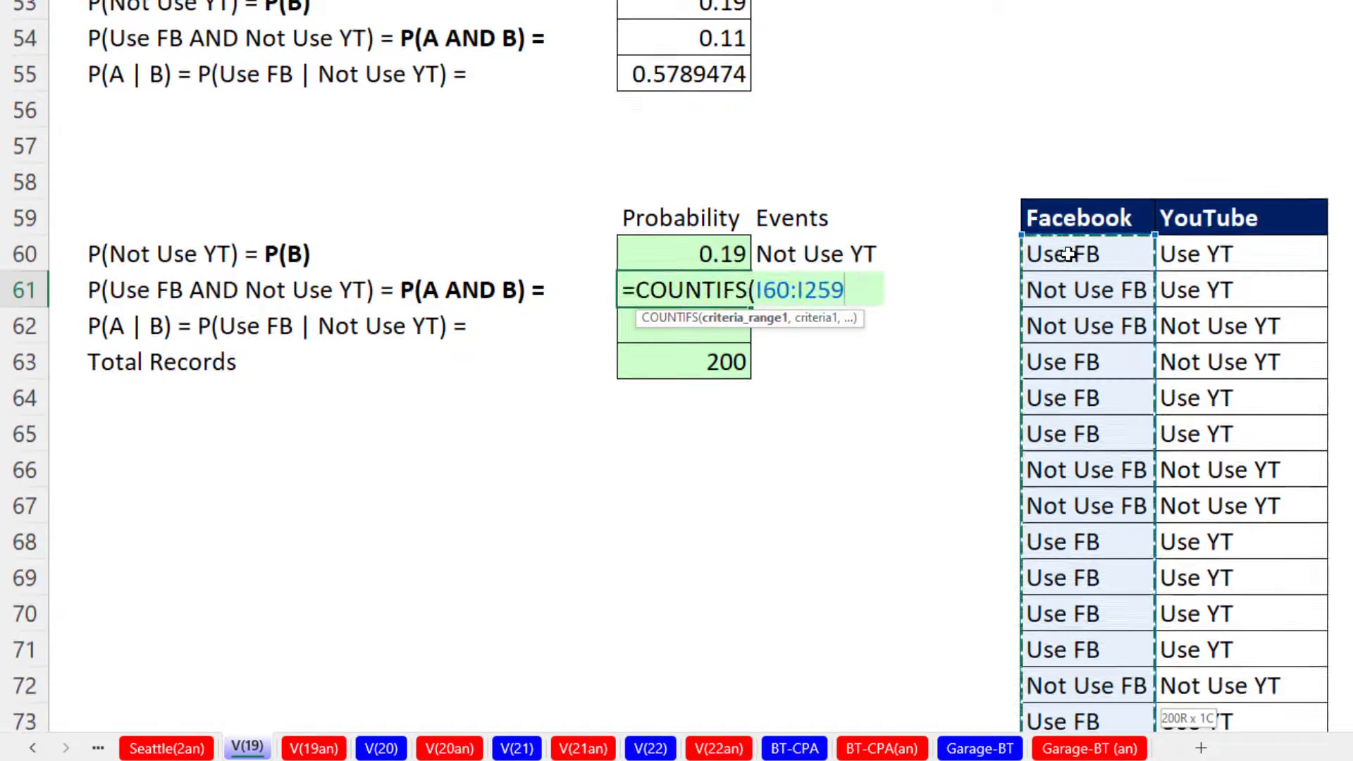
type(",")
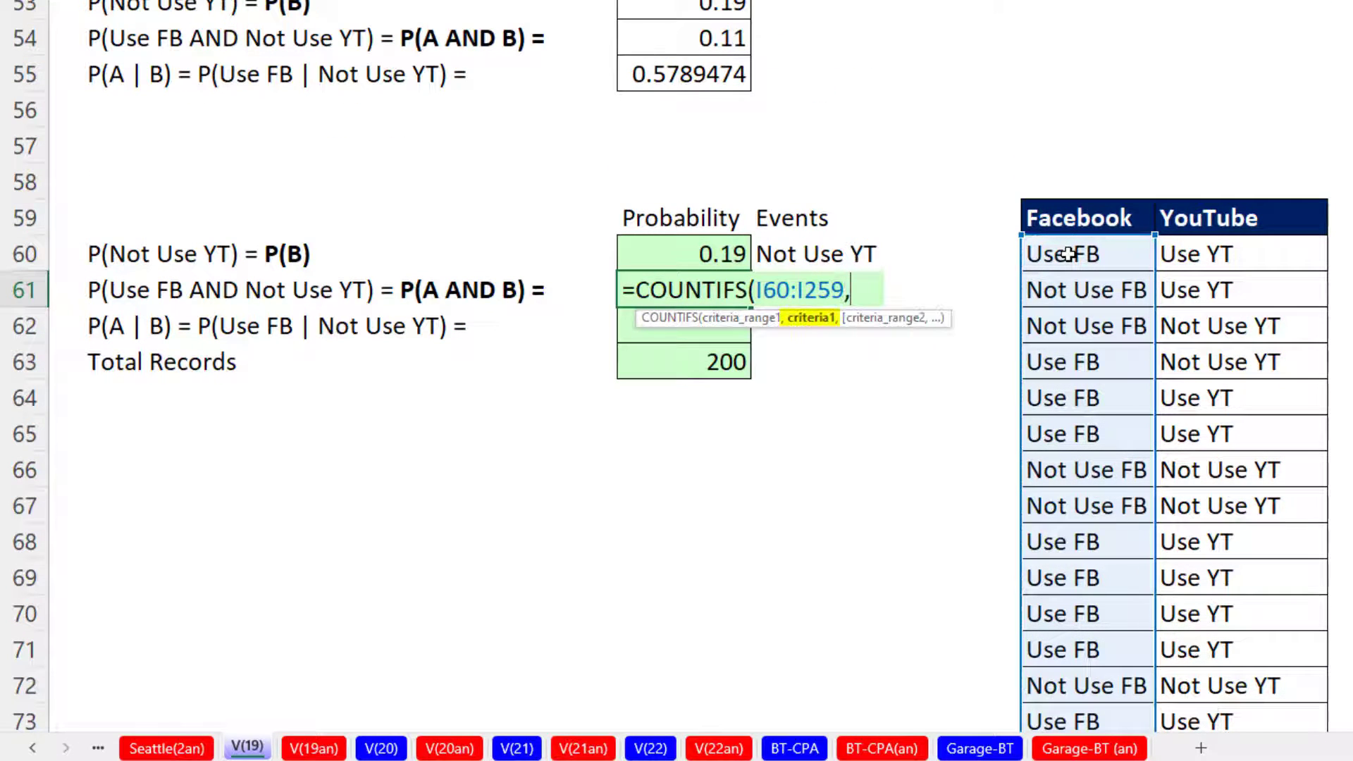
key("Right")
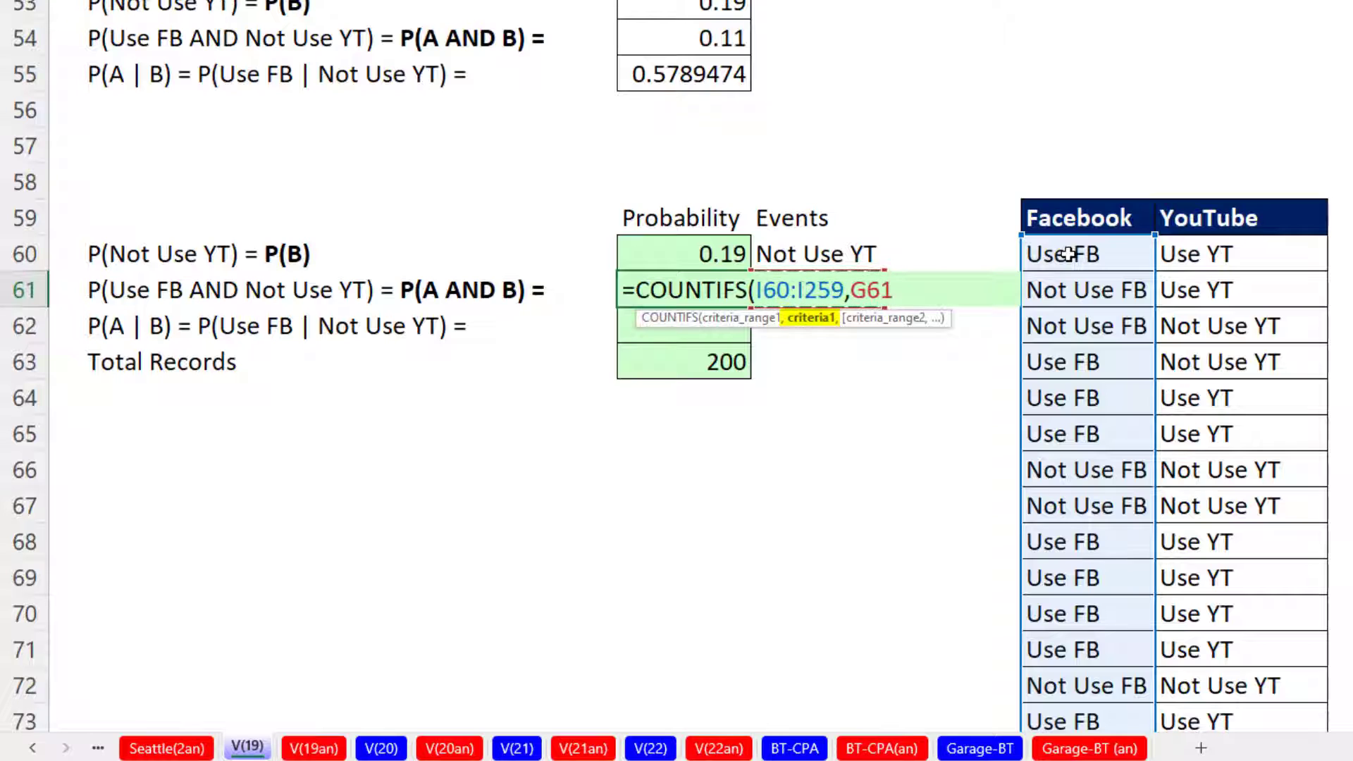
Step: Complete the F61 COUNTIFS formula with the YouTube range J60:J259 and the Not Use YT criterion in G60
type(",")
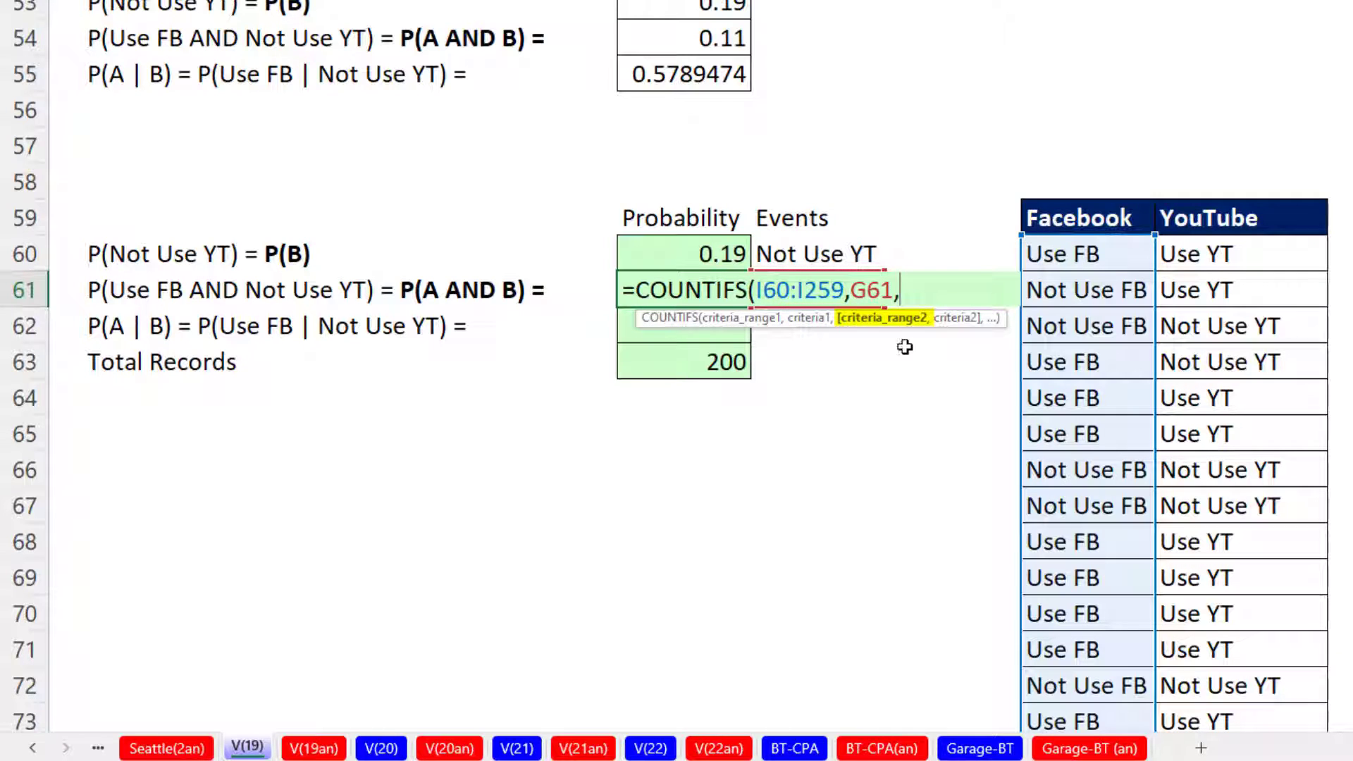
left_click(1208, 258)
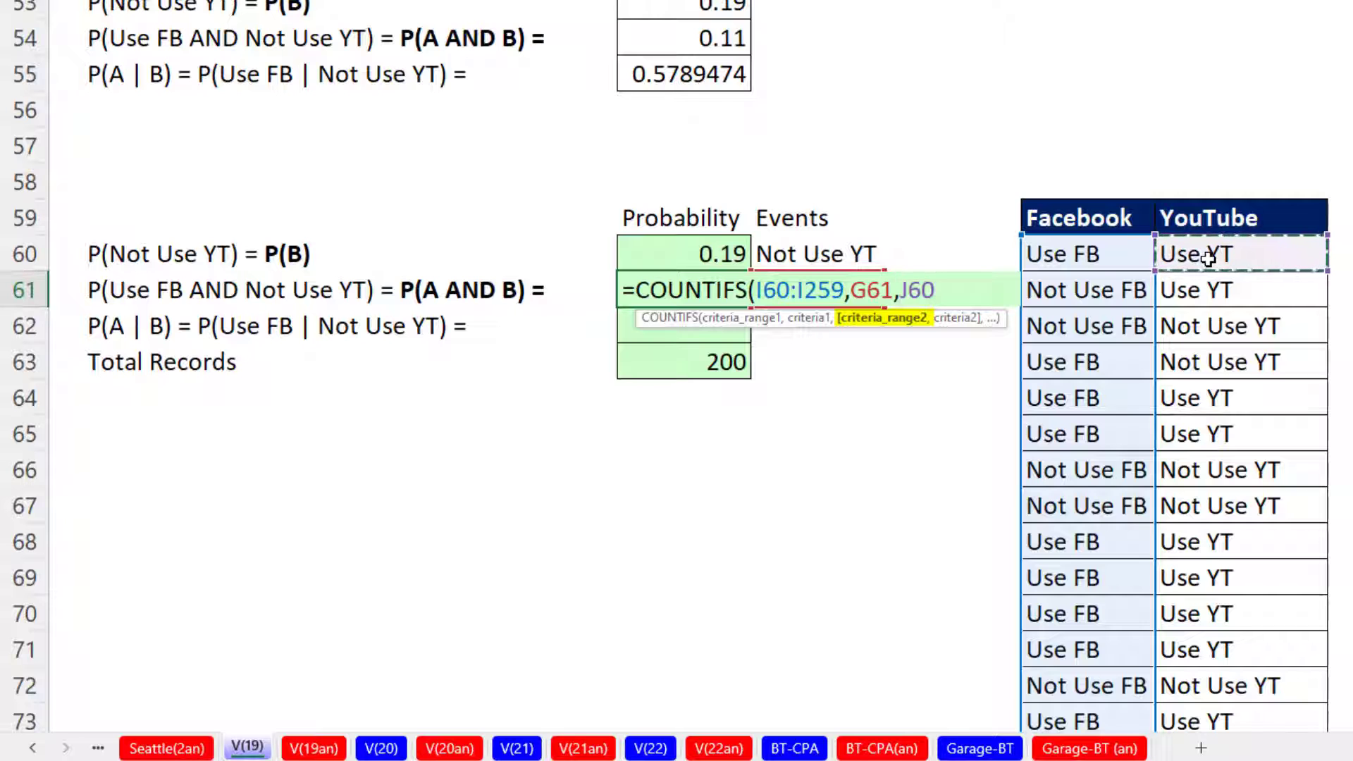
key("ctrl+shift+Down")
type(",")
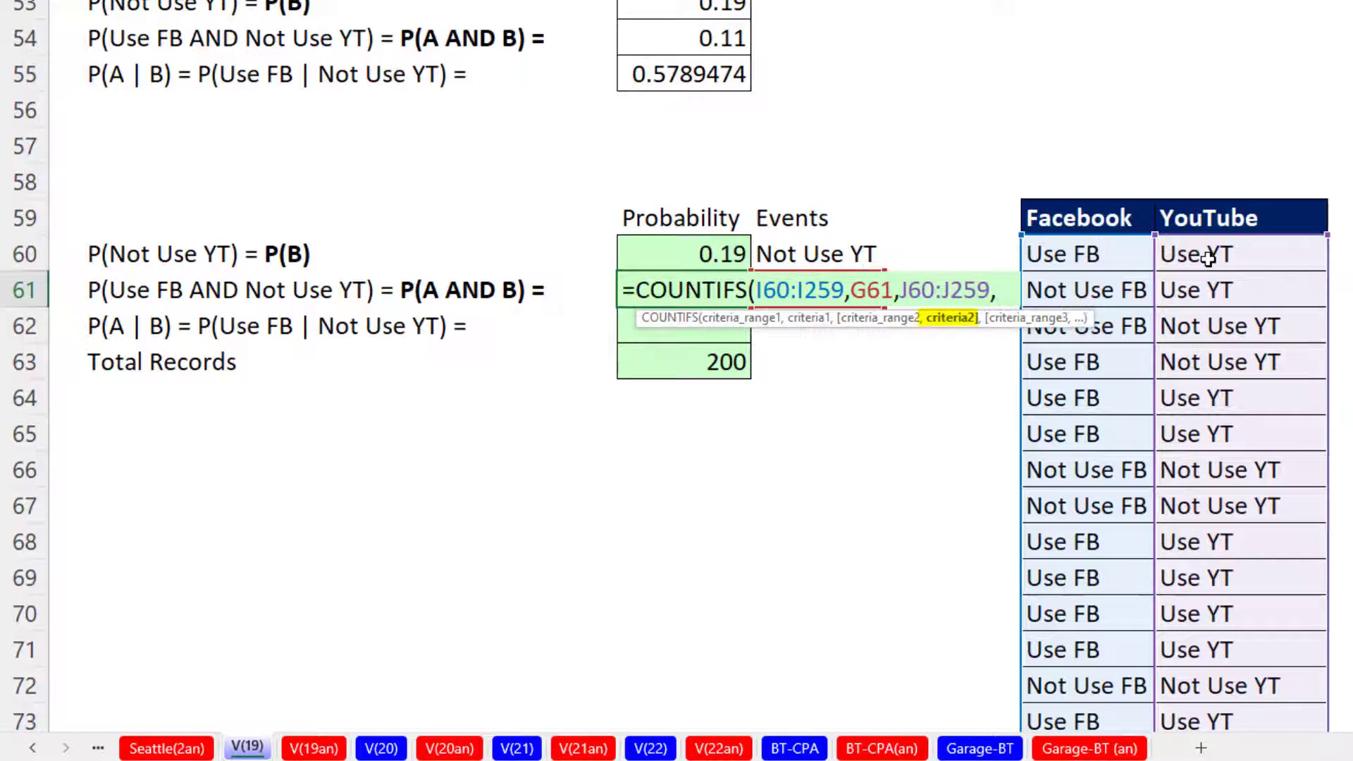
key("Up")
key("Right")
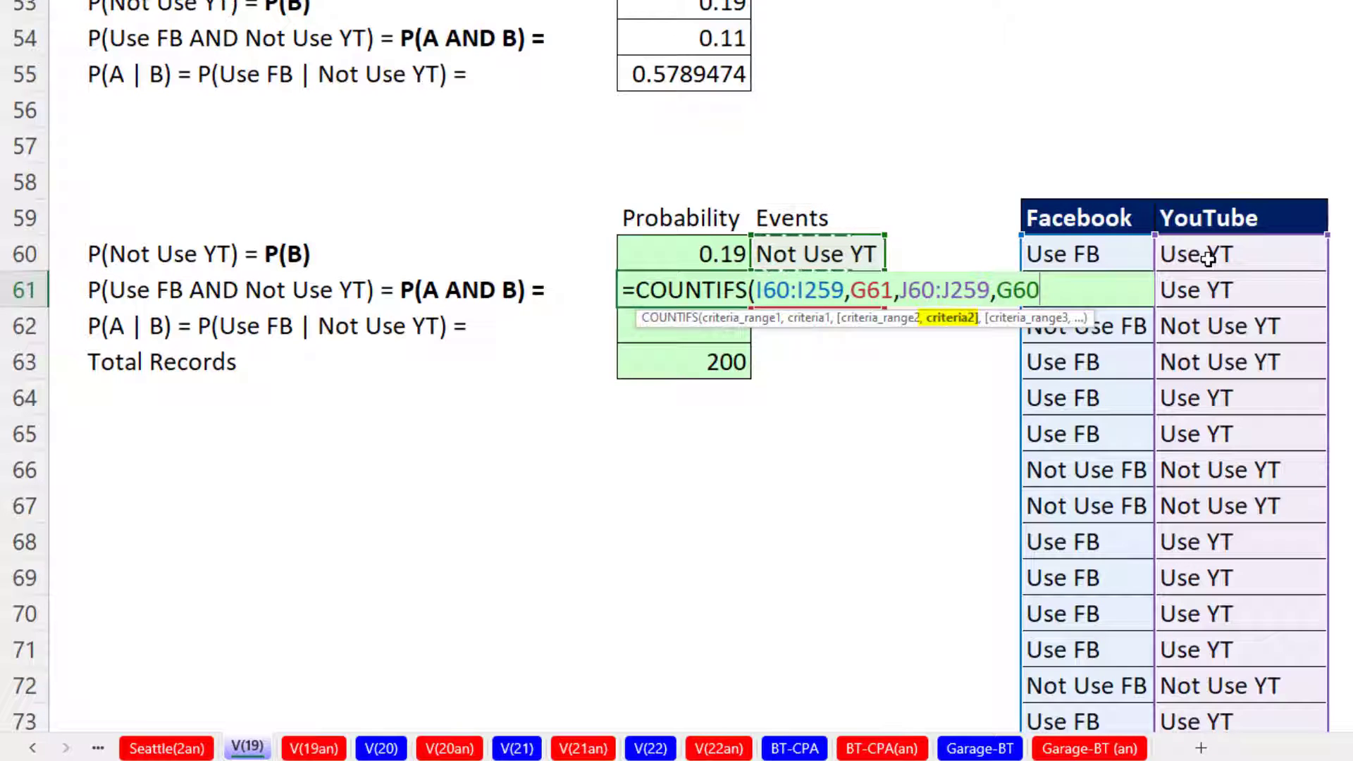
type(")")
key("ctrl+Return")
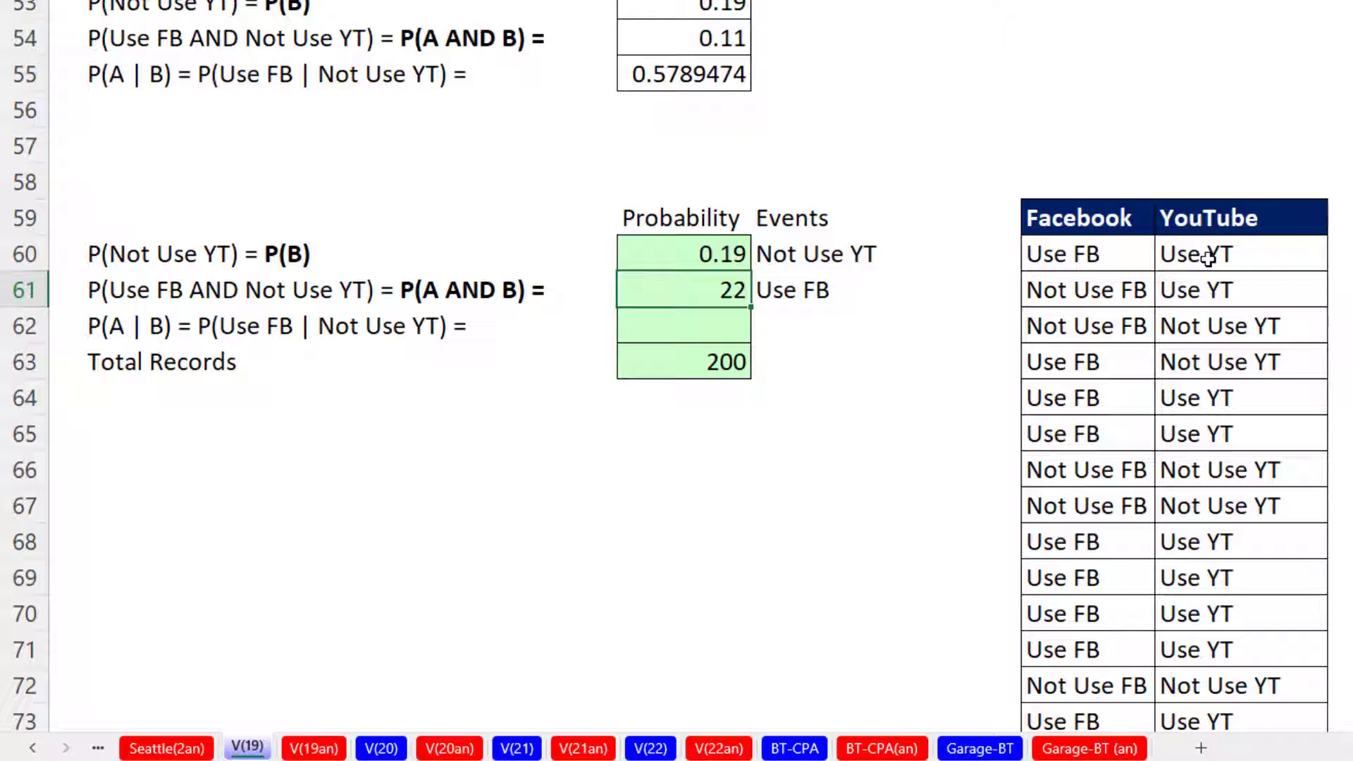
Step: Divide the joint COUNTIFS count in F61 by the total records in F63
key("F2")
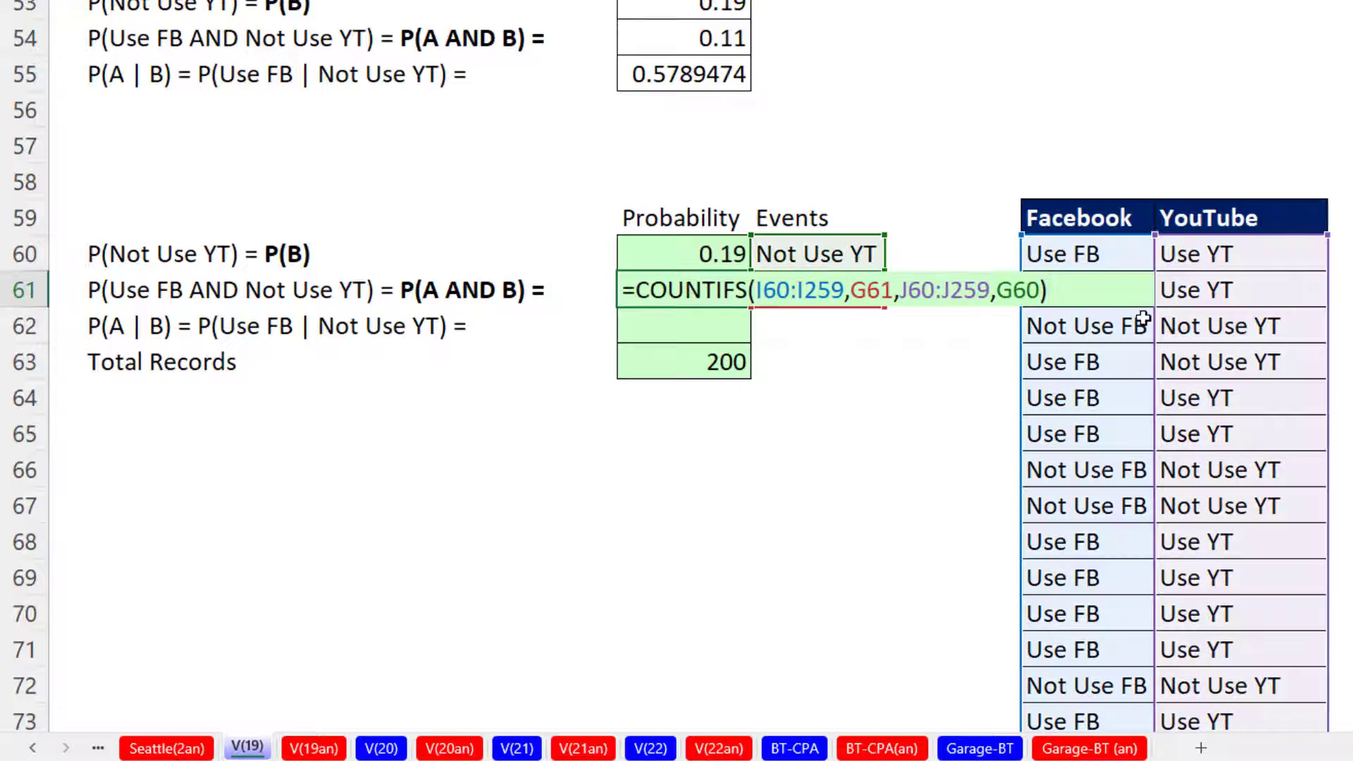
type("/")
left_click(733, 358)
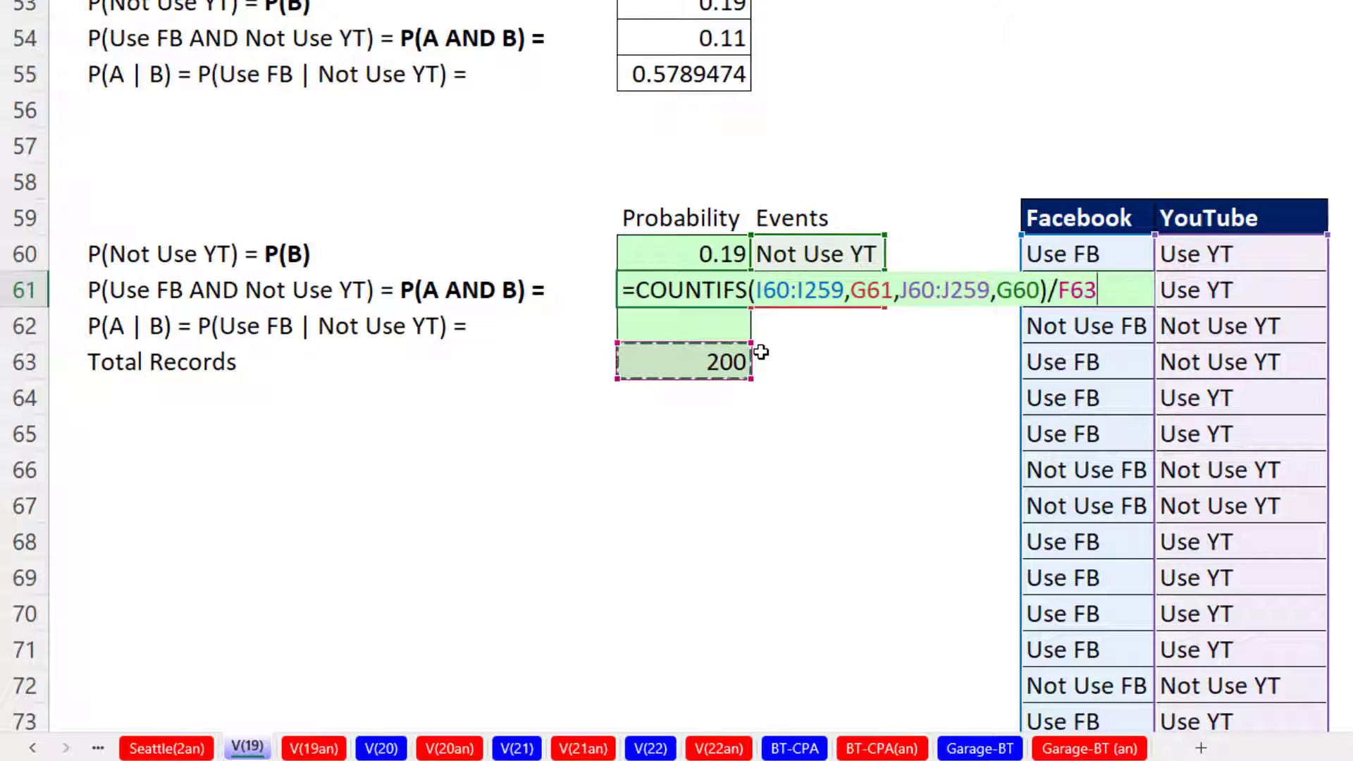
key("Return")
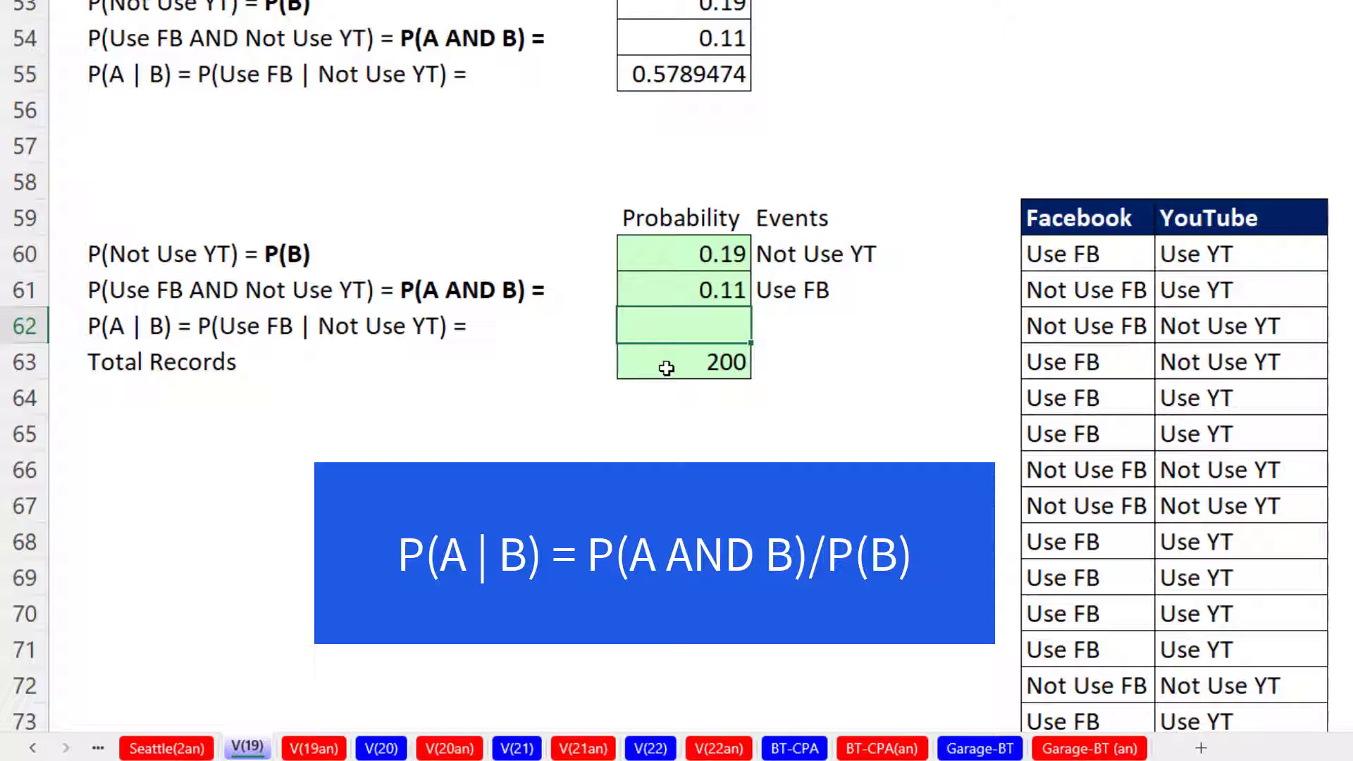
Step: Calculate the conditional probability P(A | B) in F62 with =F61/F60
left_click(702, 301)
type("/")
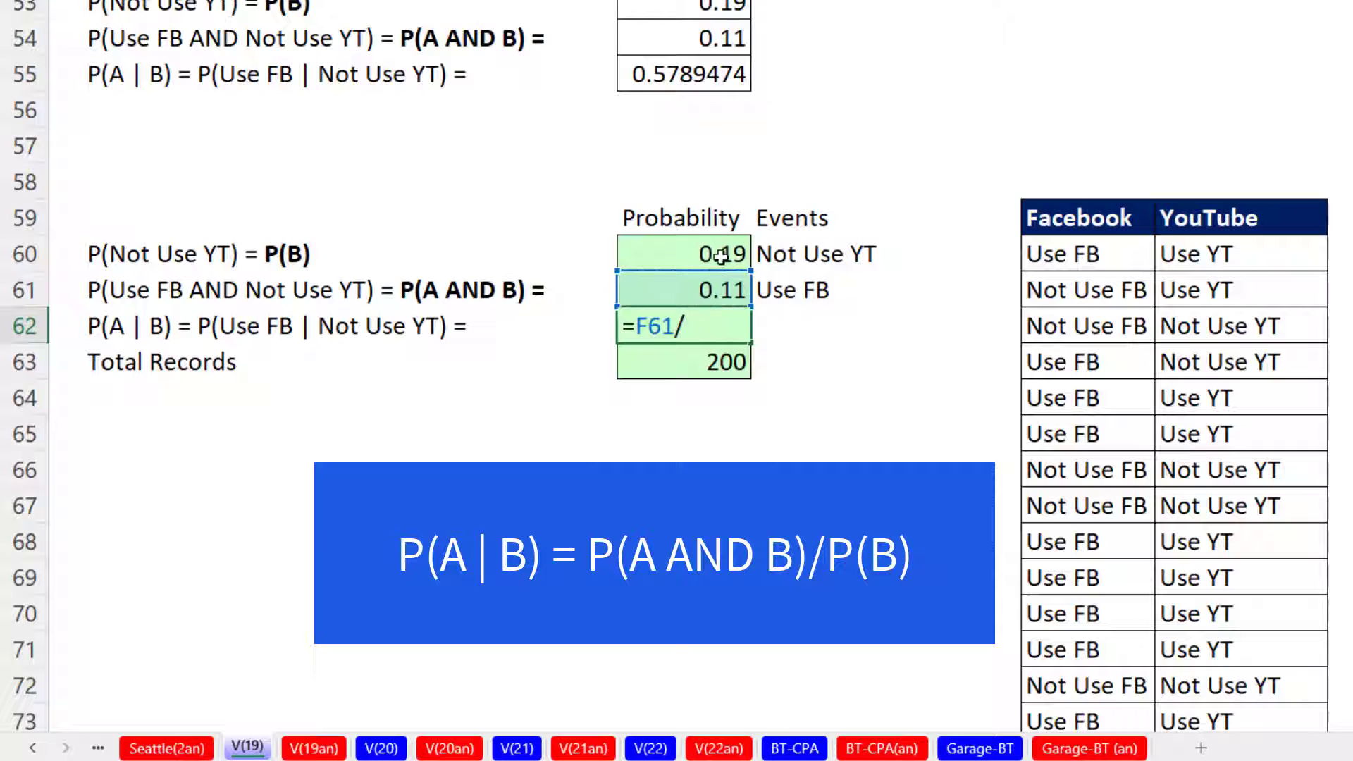
left_click(716, 257)
key("Return")
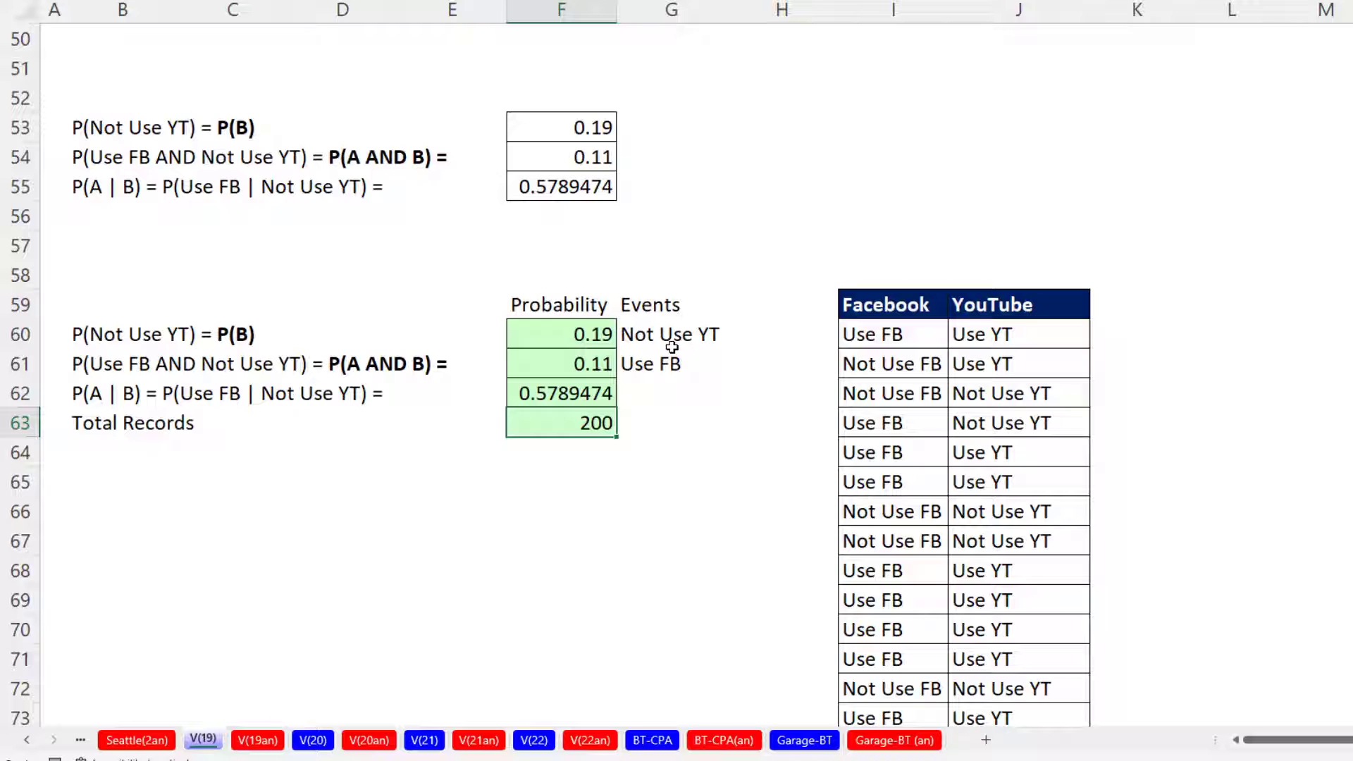
Step: Copy the P(A | B) row B62:F62 to row 64 and clear the copied formula from F64
left_click(602, 392)
key("ctrl+c")
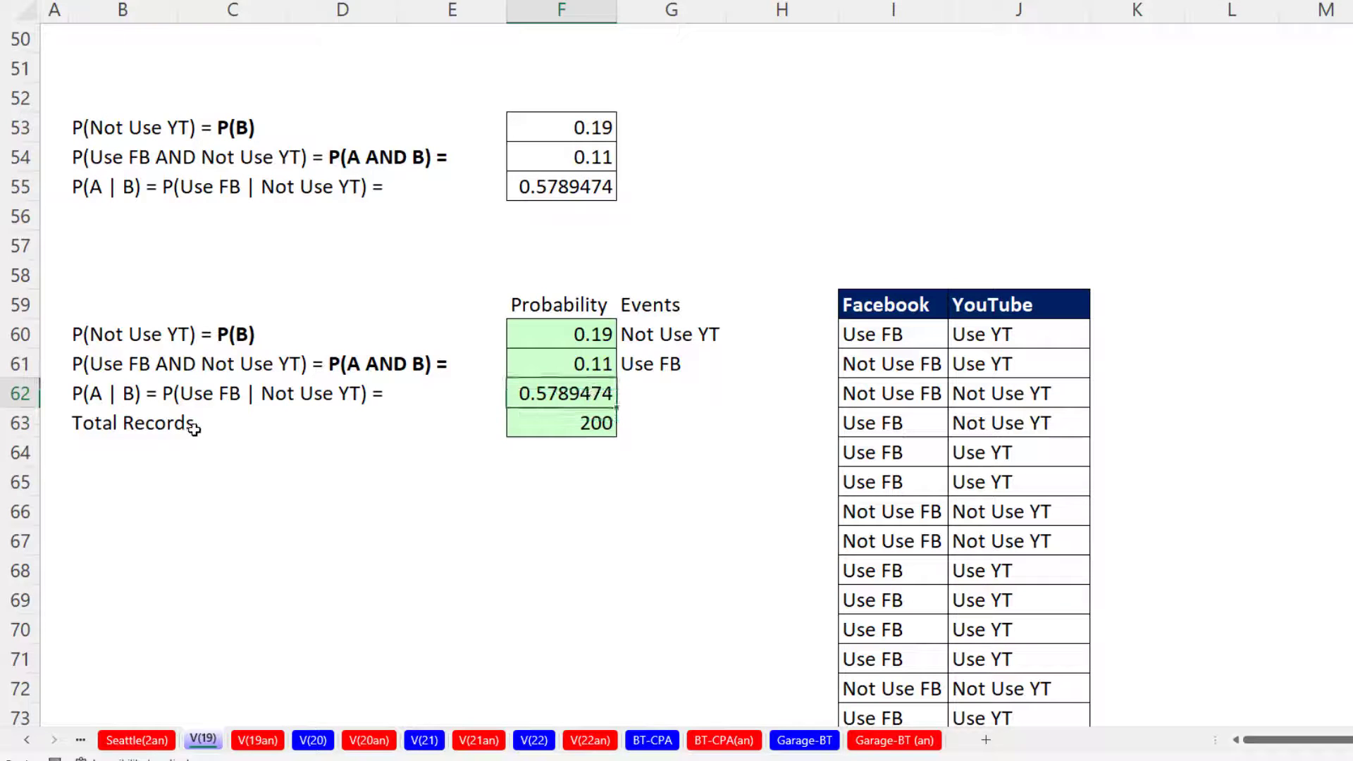
left_click_drag(97, 392, 607, 395)
key("ctrl+c")
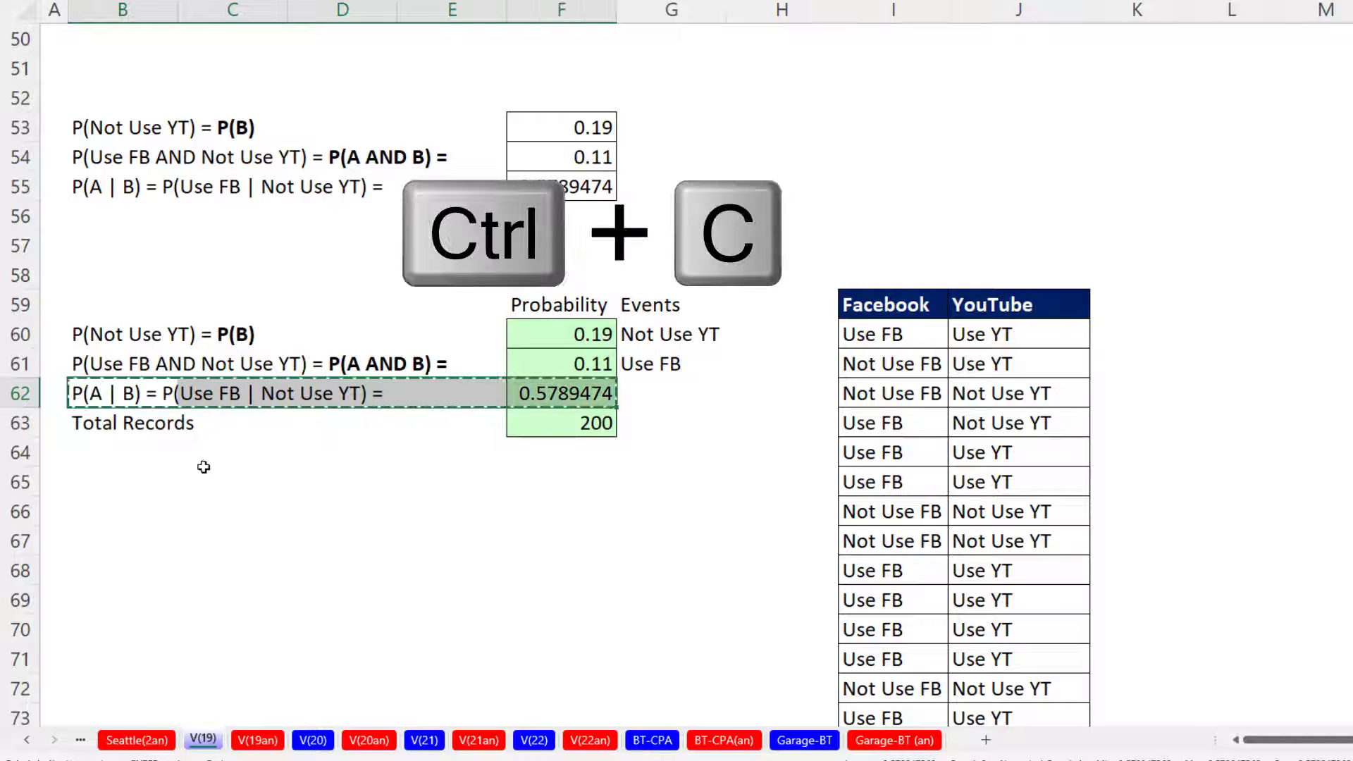
left_click(123, 449)
key("ctrl+v")
left_click(550, 462)
key("Delete")
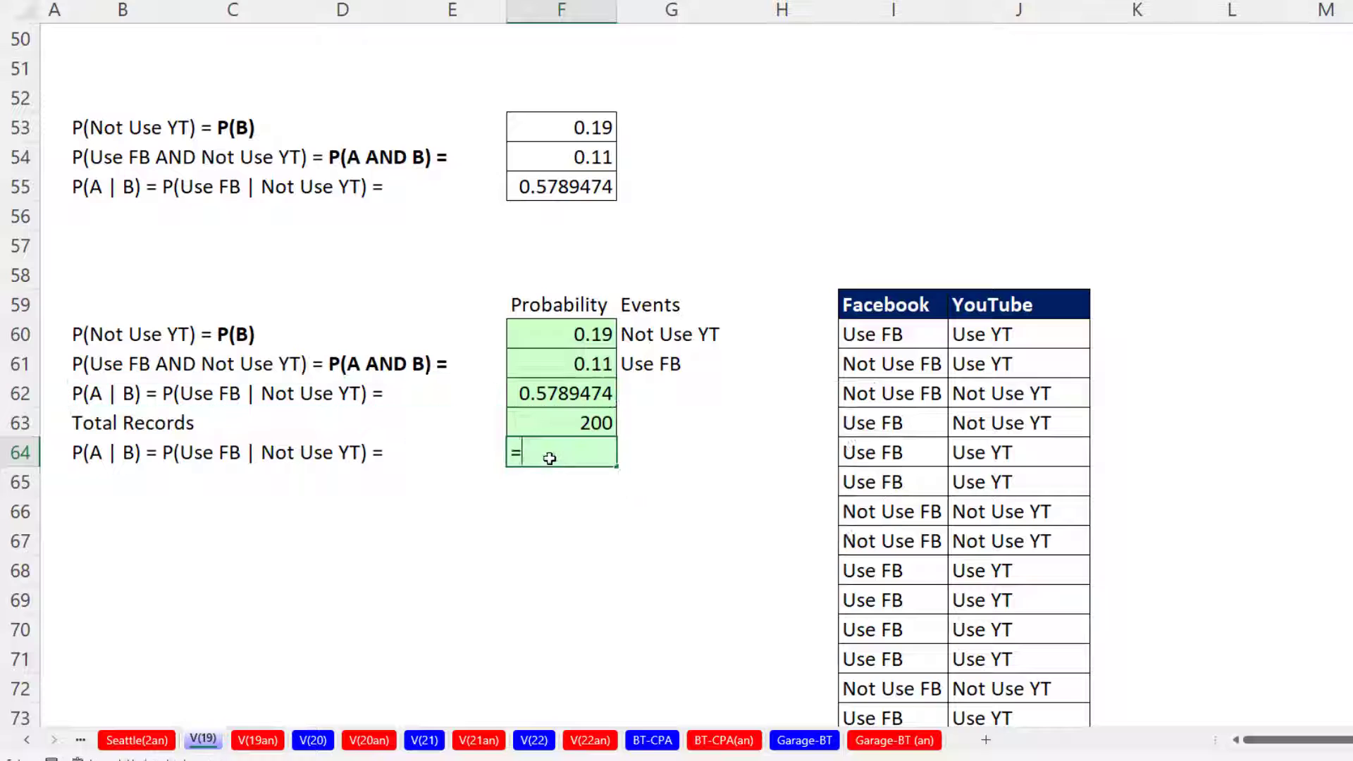
Step: Start a COUNTIFS formula in F64 with the Facebook range I60:I259 and the Use FB criterion in G61
type("=countifs")
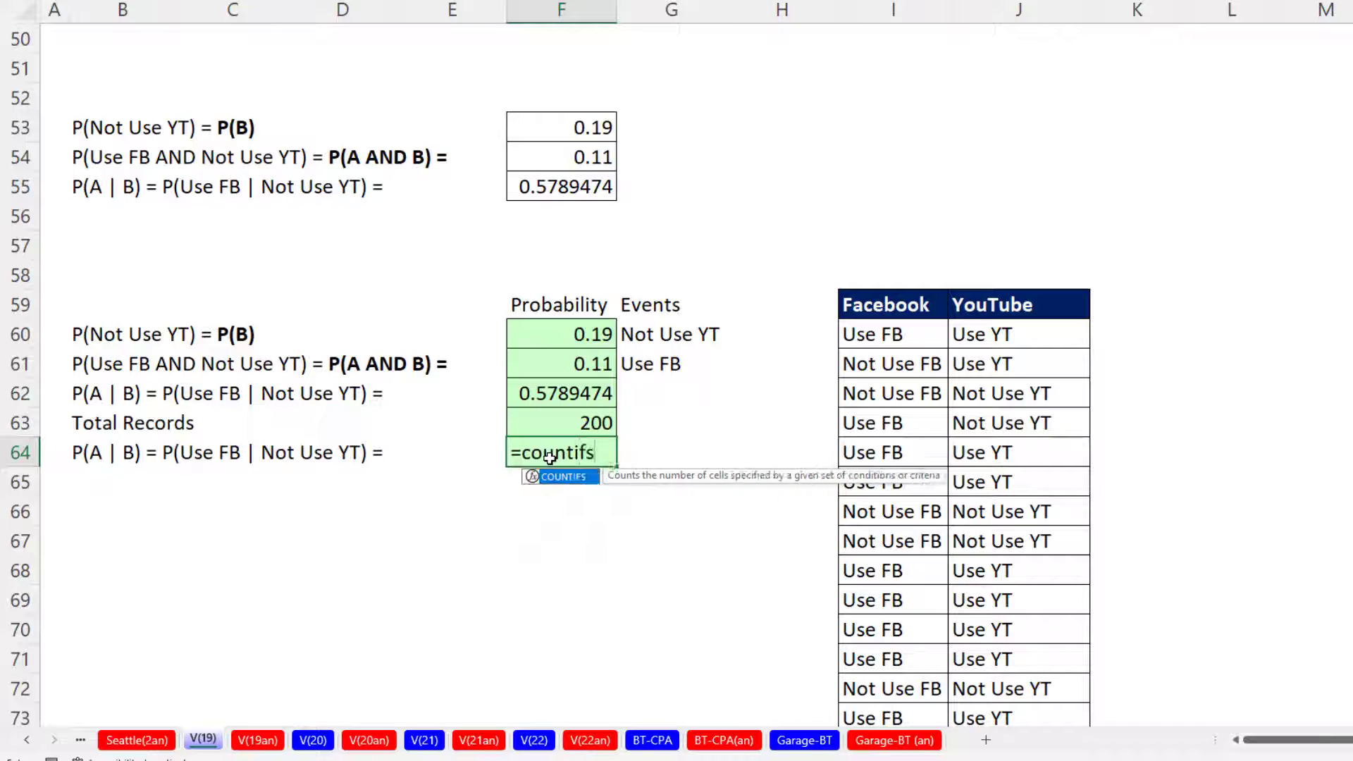
key("Tab")
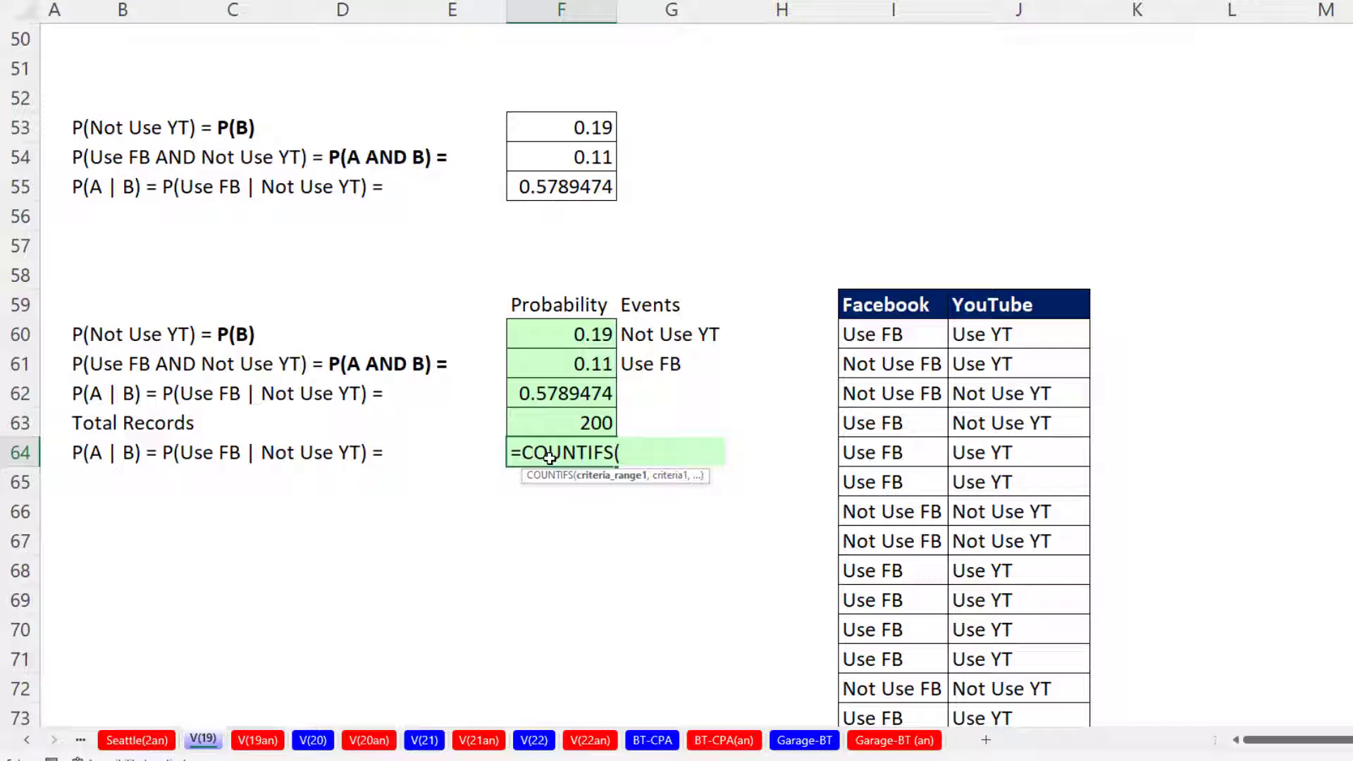
left_click(861, 334)
key("ctrl+shift+Down")
type(",")
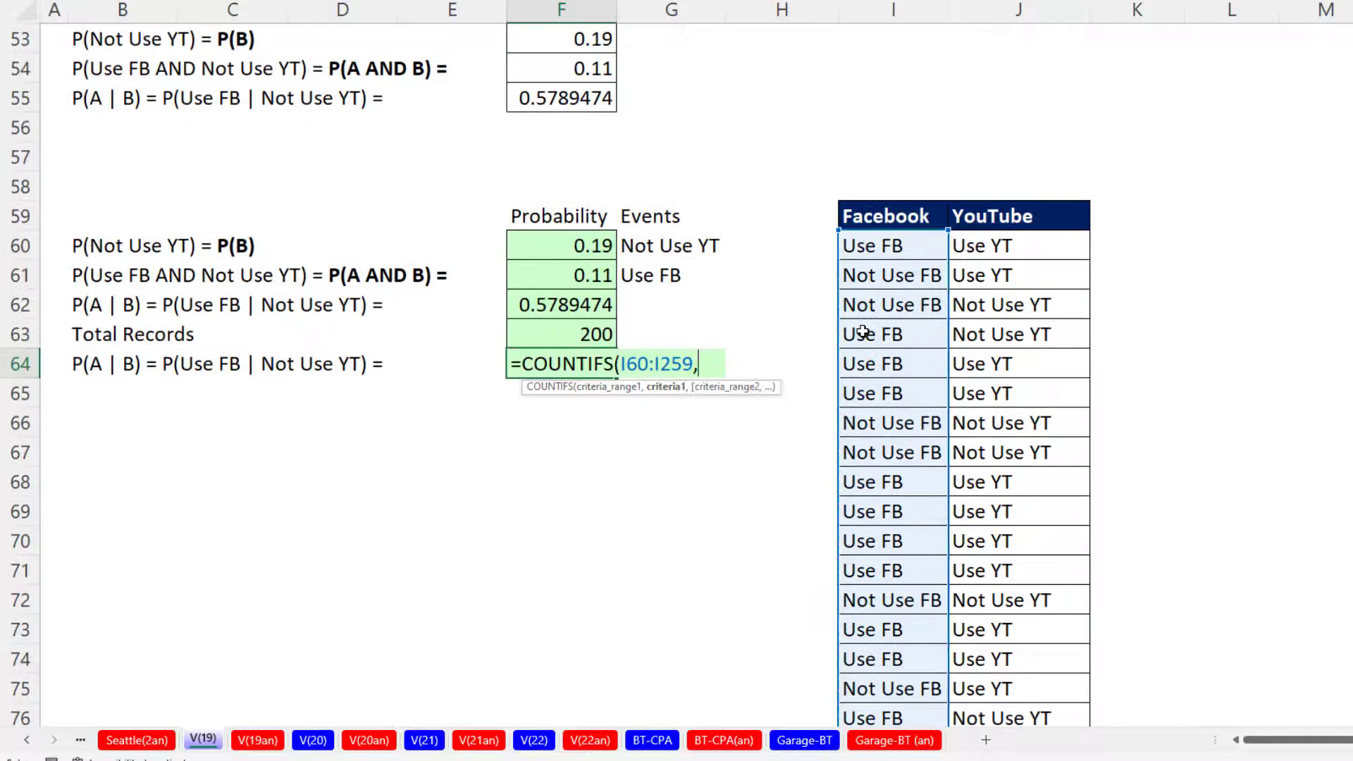
key("Up")
key("Up")
key("Up")
key("Right")
Step: Complete the COUNTIFS in F64 with the YouTube range J60:J259 and the Not Use YT criterion in G60
type(",")
left_click(1001, 246)
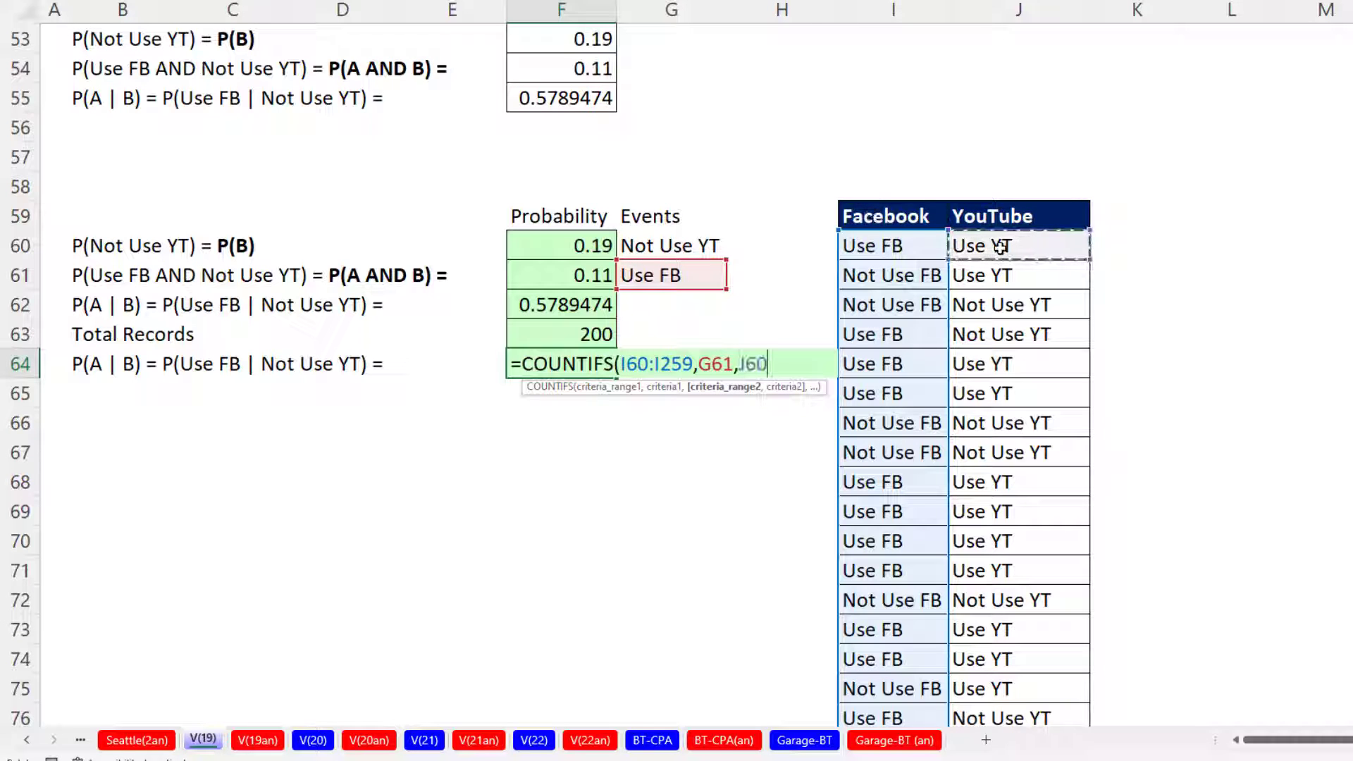
key("ctrl+shift+Down")
type(",")
key("Up")
key("Up")
key("Up")
key("Up")
key("Up")
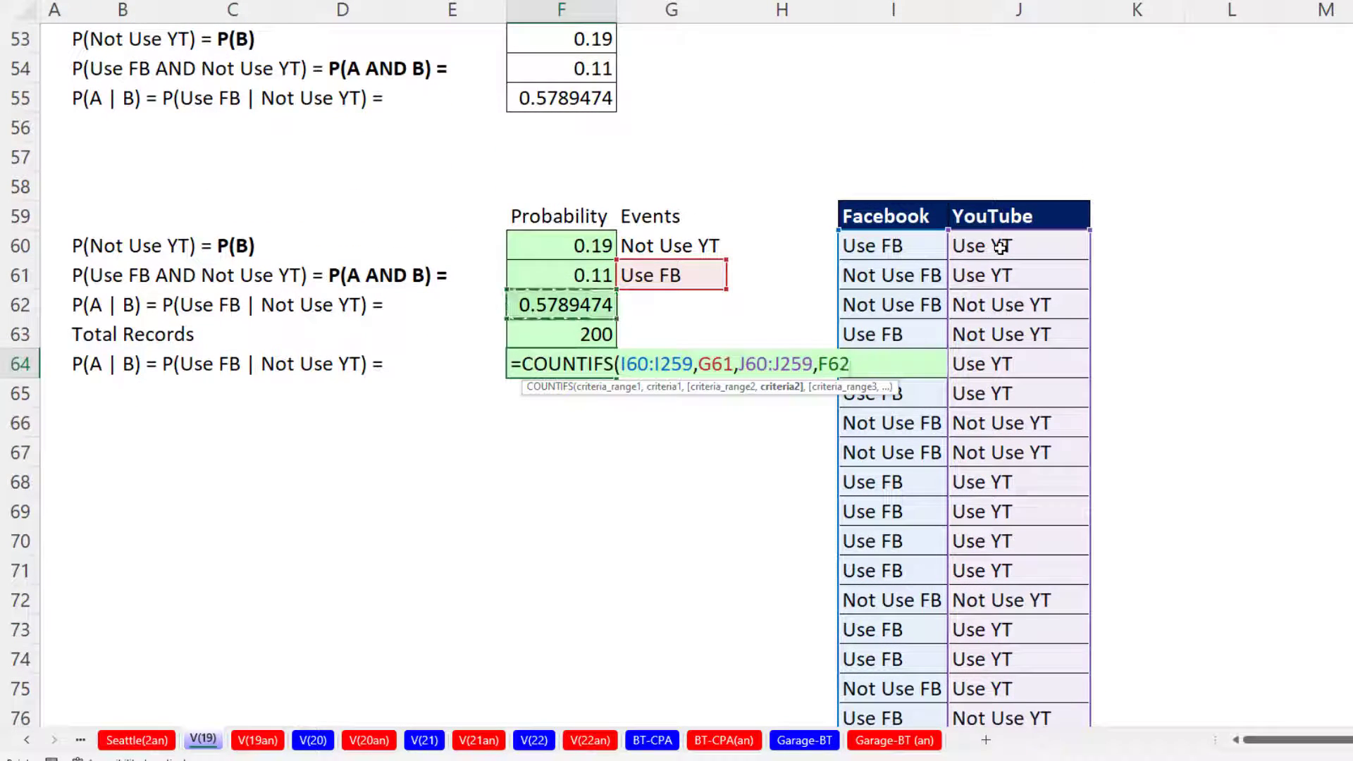
key("Down")
key("Right")
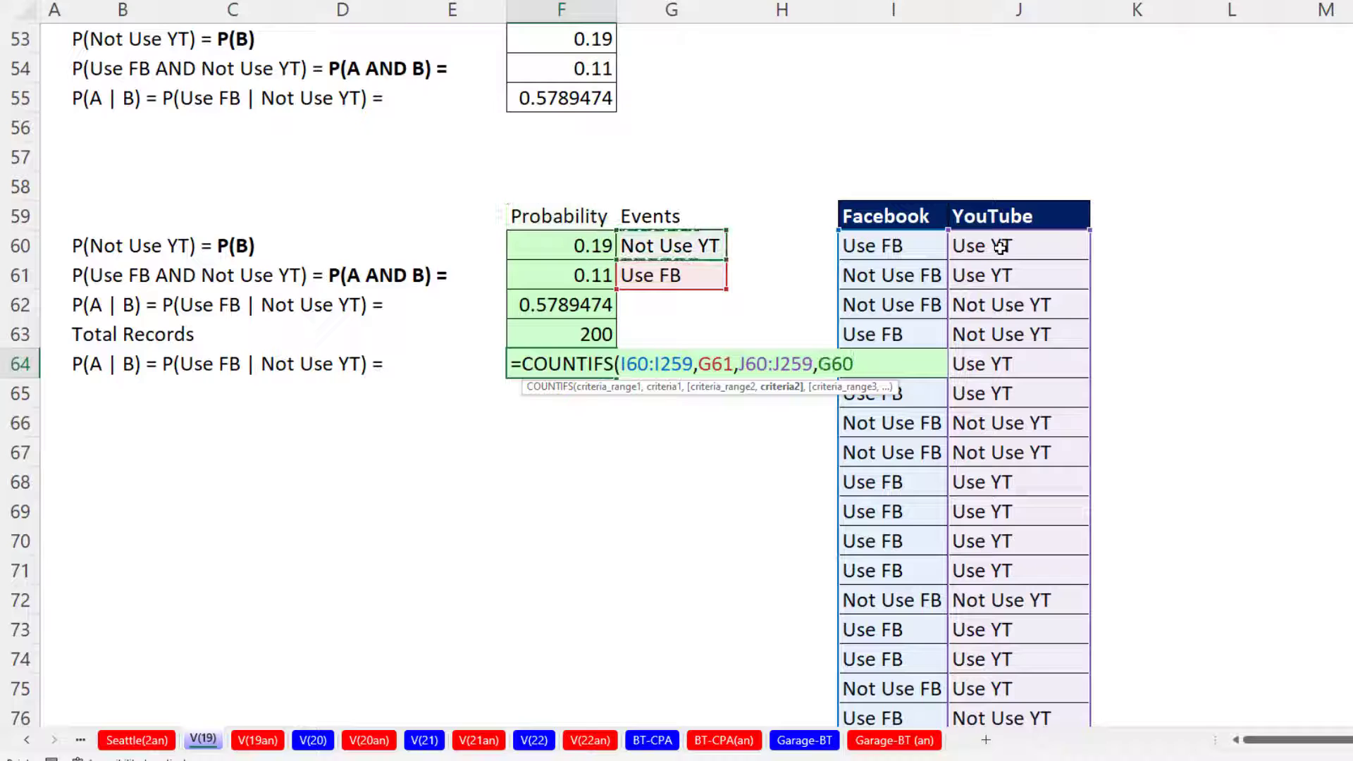
type(")")
key("ctrl+Return")
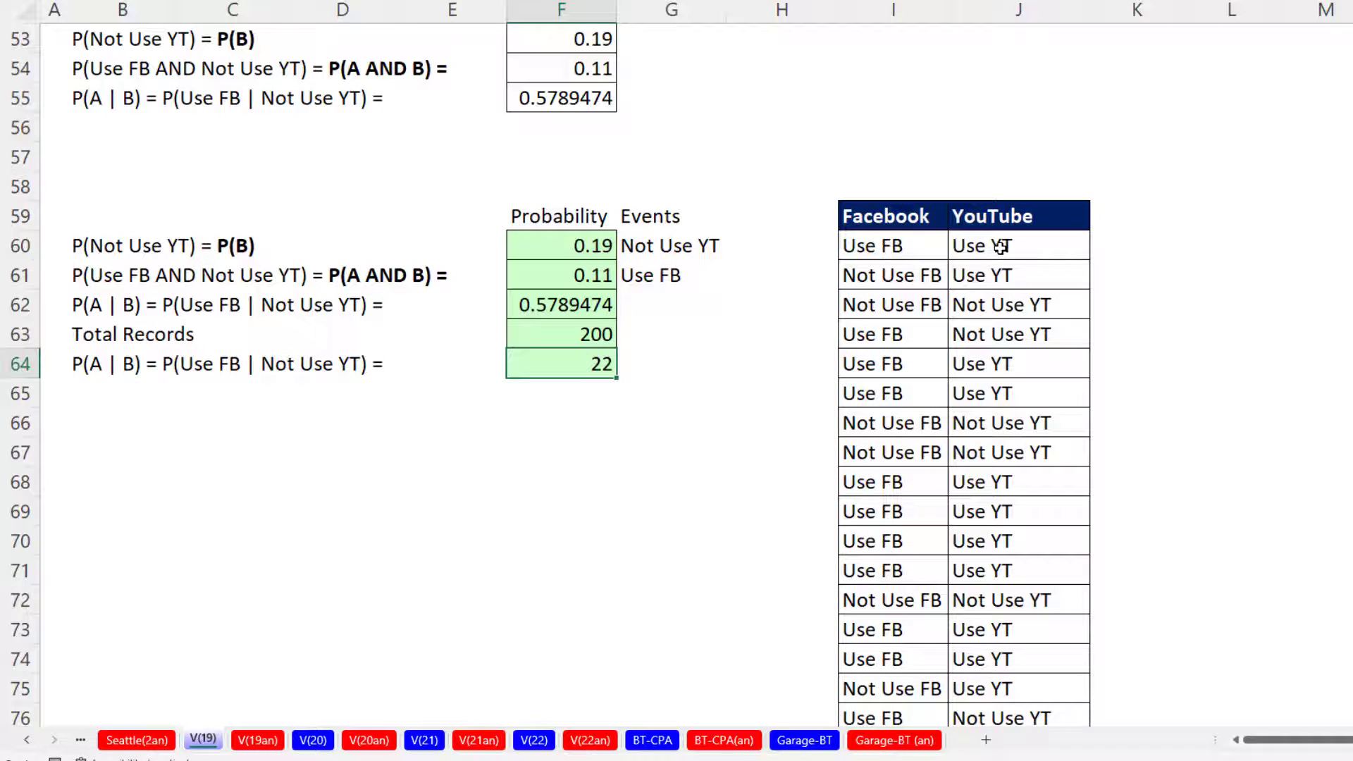
Step: Extend the F64 formula with a division by a second COUNTIFS function
key("F2")
type("/coun")
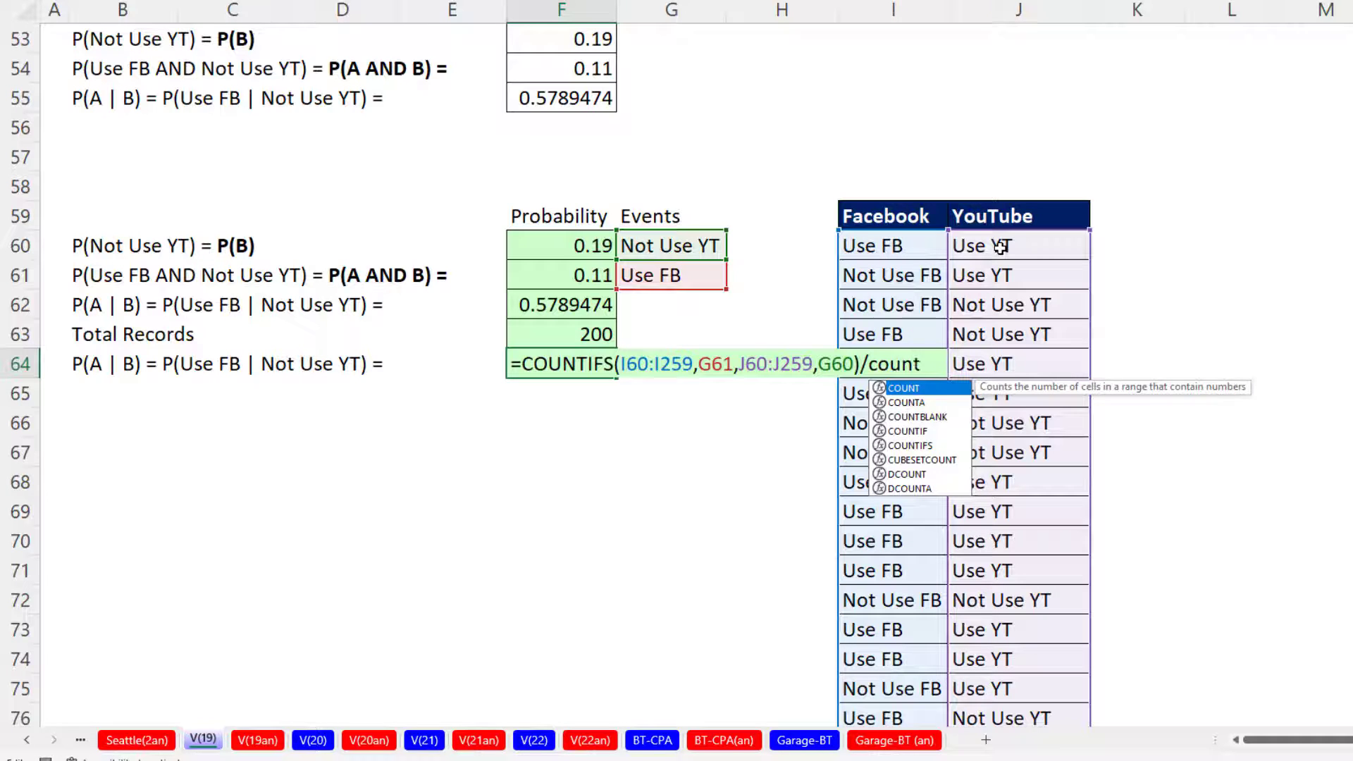
type("t")
key("Down")
key("Down")
key("Down")
key("Down")
key("Tab")
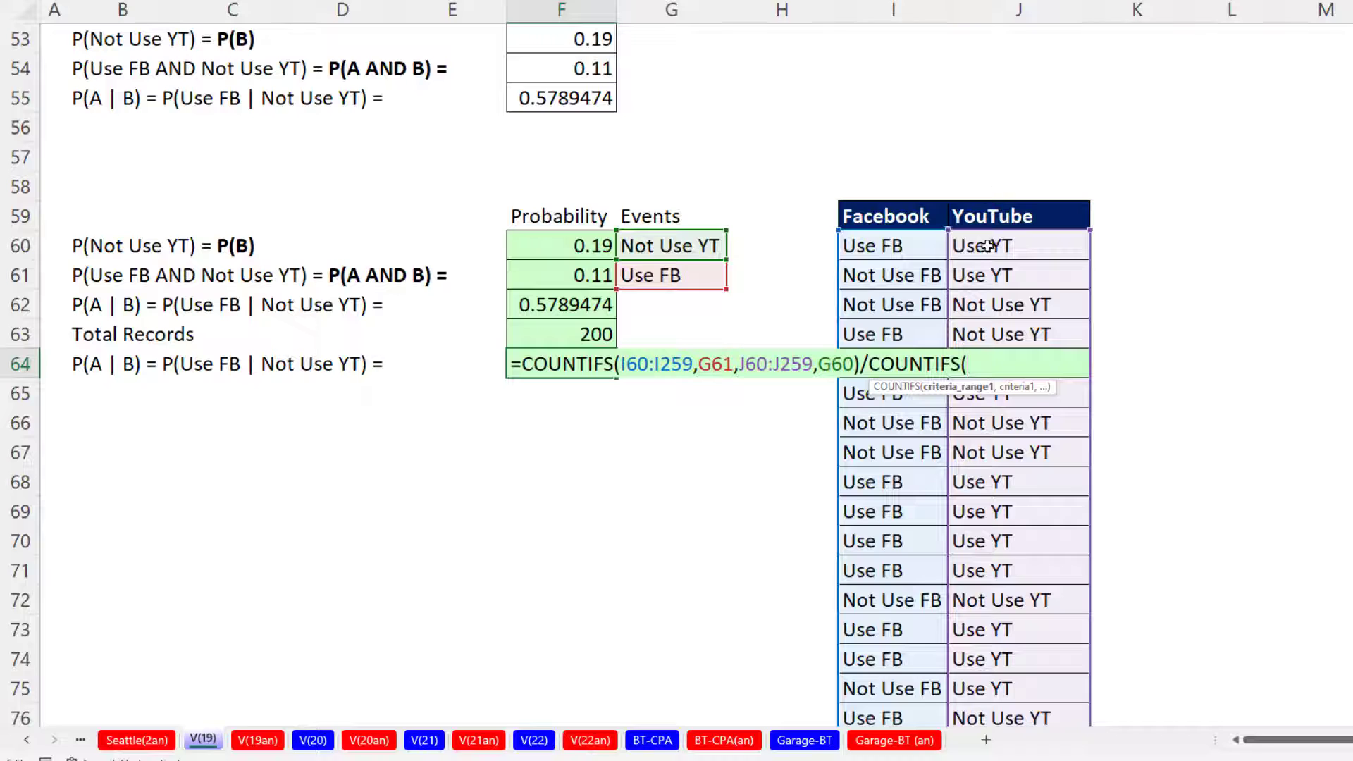
Step: Give the denominator COUNTIFS in F64 the YouTube range J60:J259 and the Not Use YT criterion in G60
left_click(989, 249)
key("ctrl+shift+Down")
type(",")
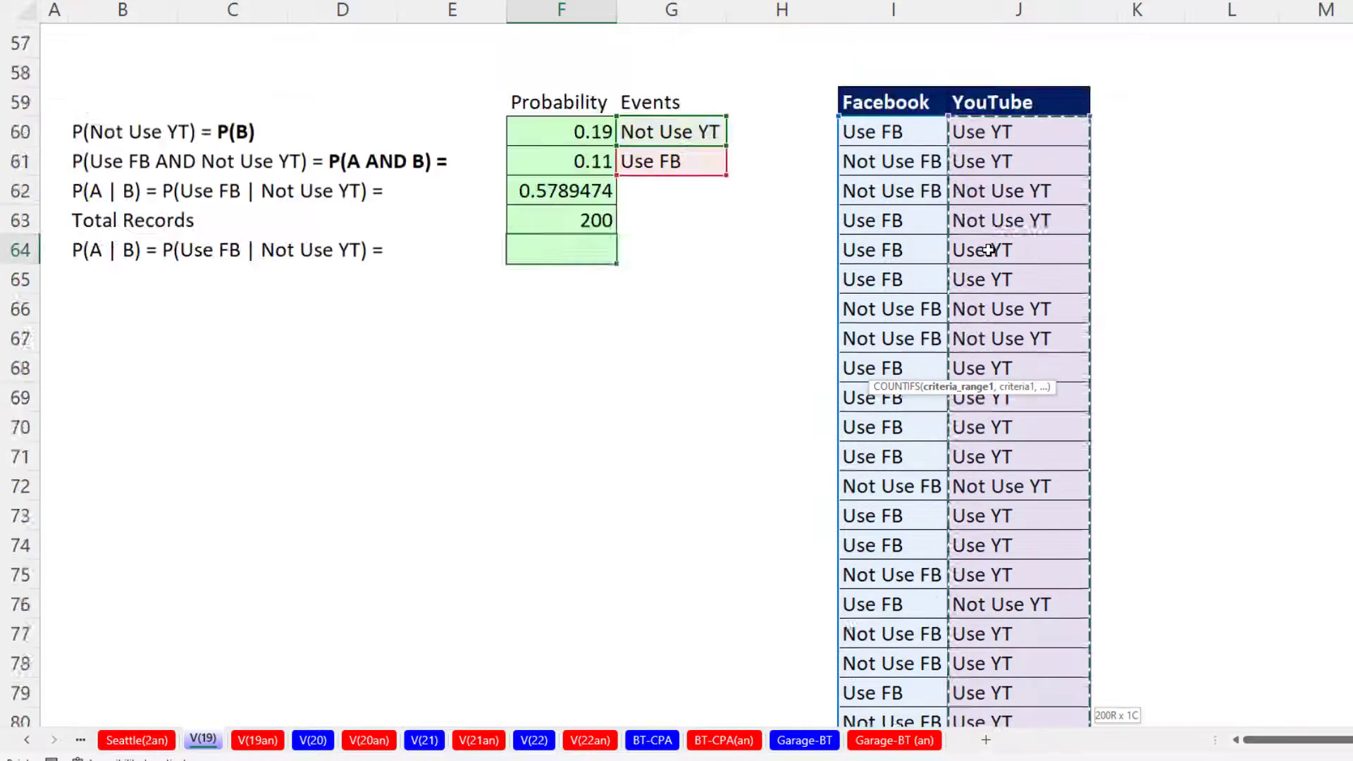
key("Up")
key("Up")
key("Up")
key("Up")
key("Right")
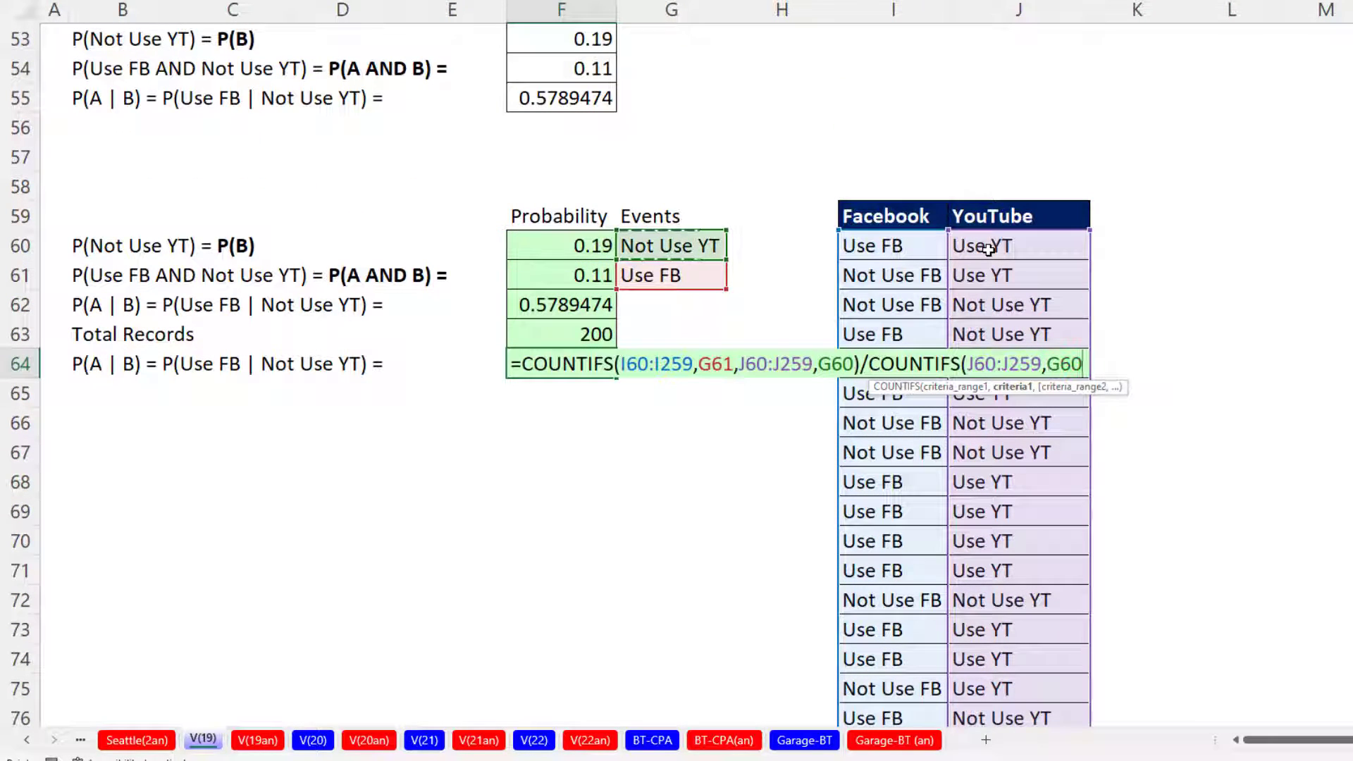
type(")")
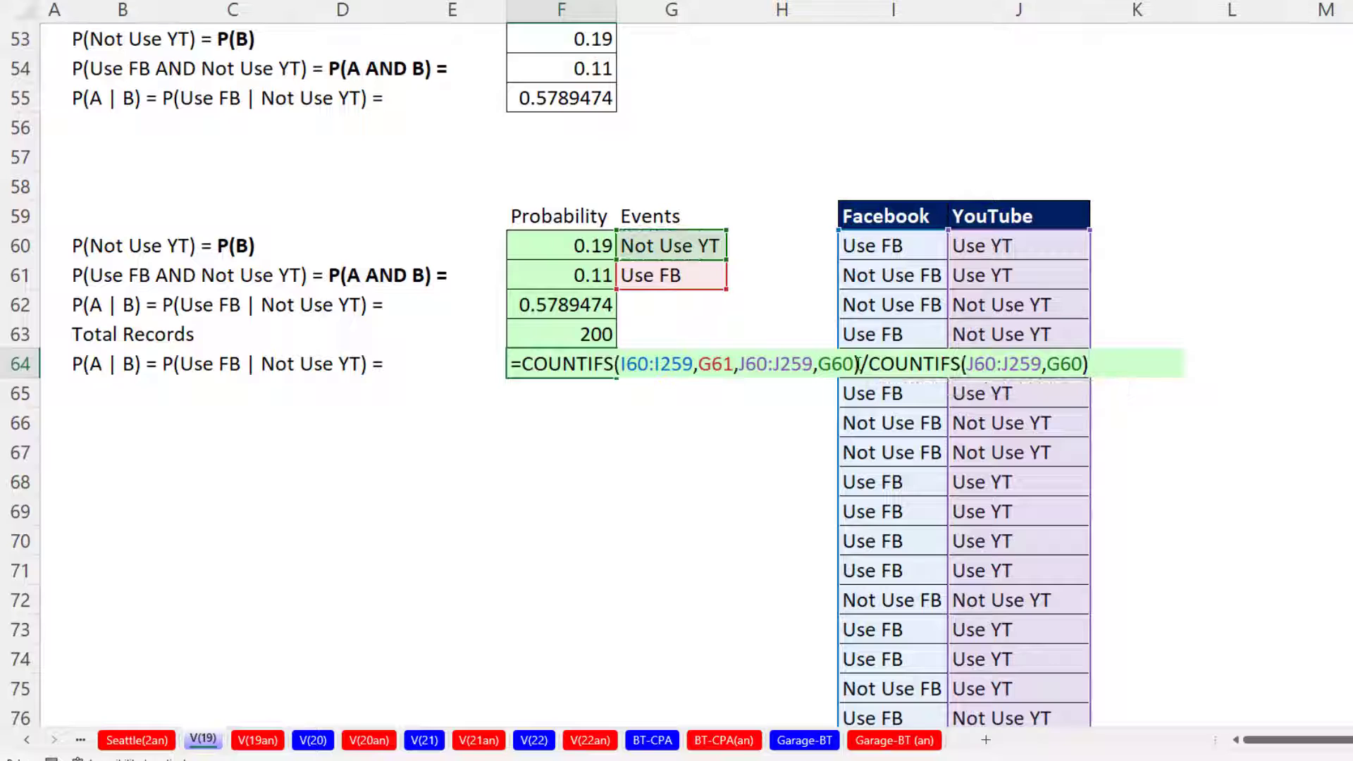
Step: Evaluate the denominator COUNTIFS inside the F64 formula, restore it, and enter the formula
left_click_drag(873, 362, 1089, 364)
key("F9")
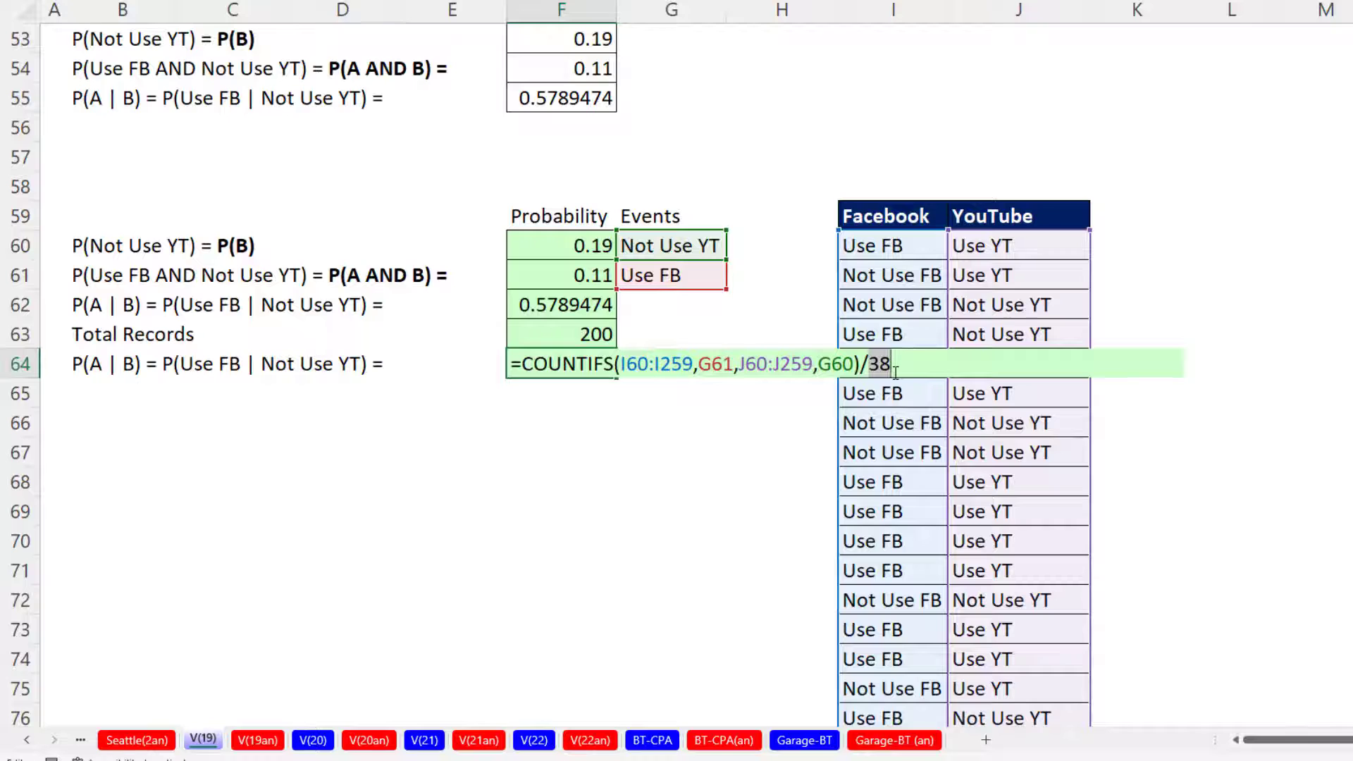
key("ctrl+z")
key("Return")
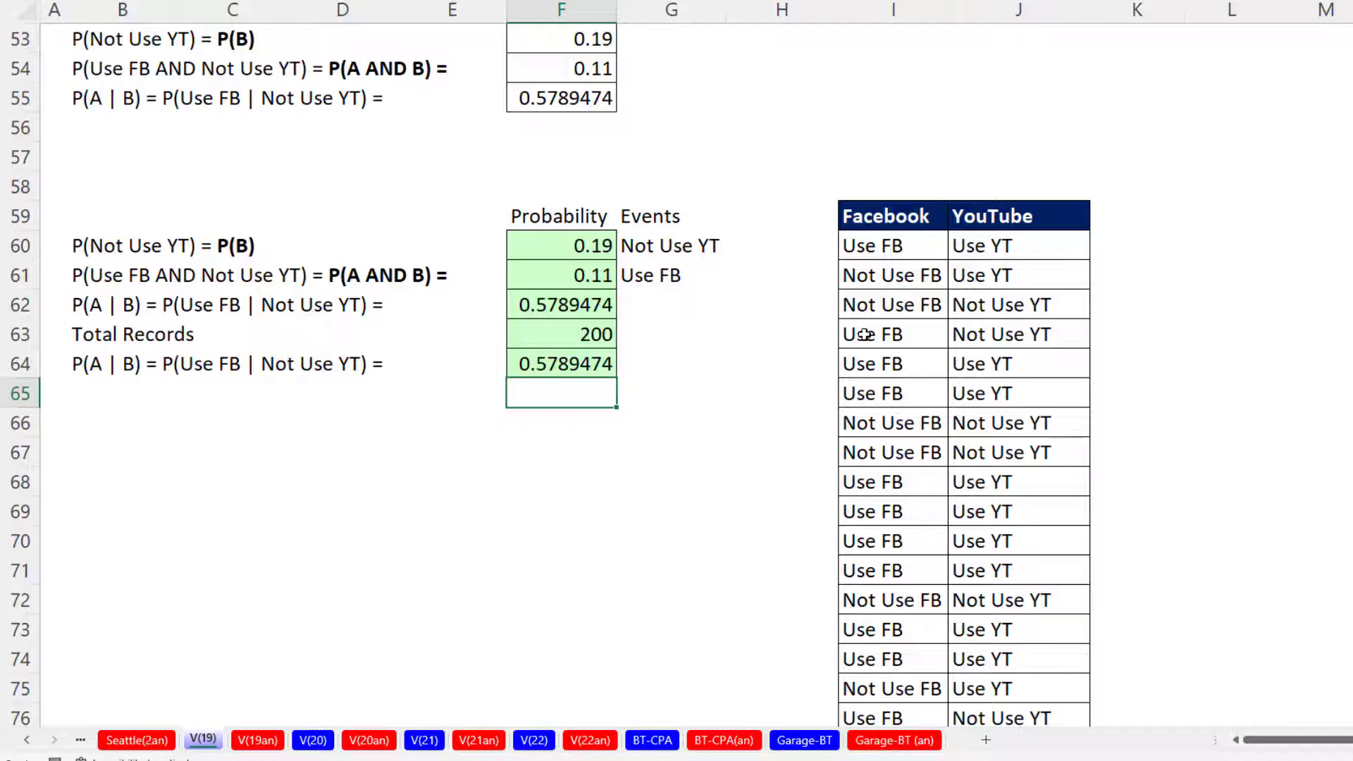
Step: Review the P(B) and P(A AND B) rows, the joint probability and frequency tables, and the conditional probability examples above them
scroll(807, 390, "up", 2)
scroll(807, 389, "up", 1)
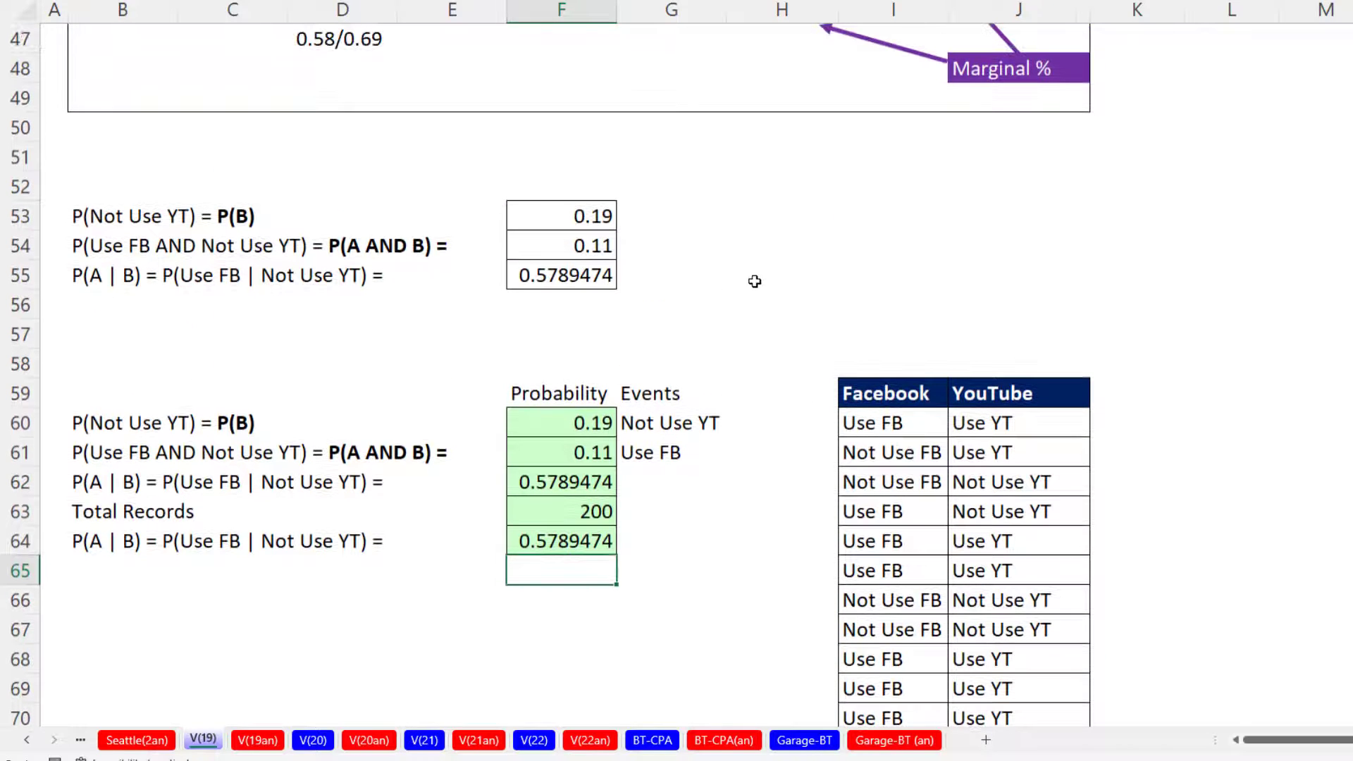
left_click(581, 213)
left_click(580, 244)
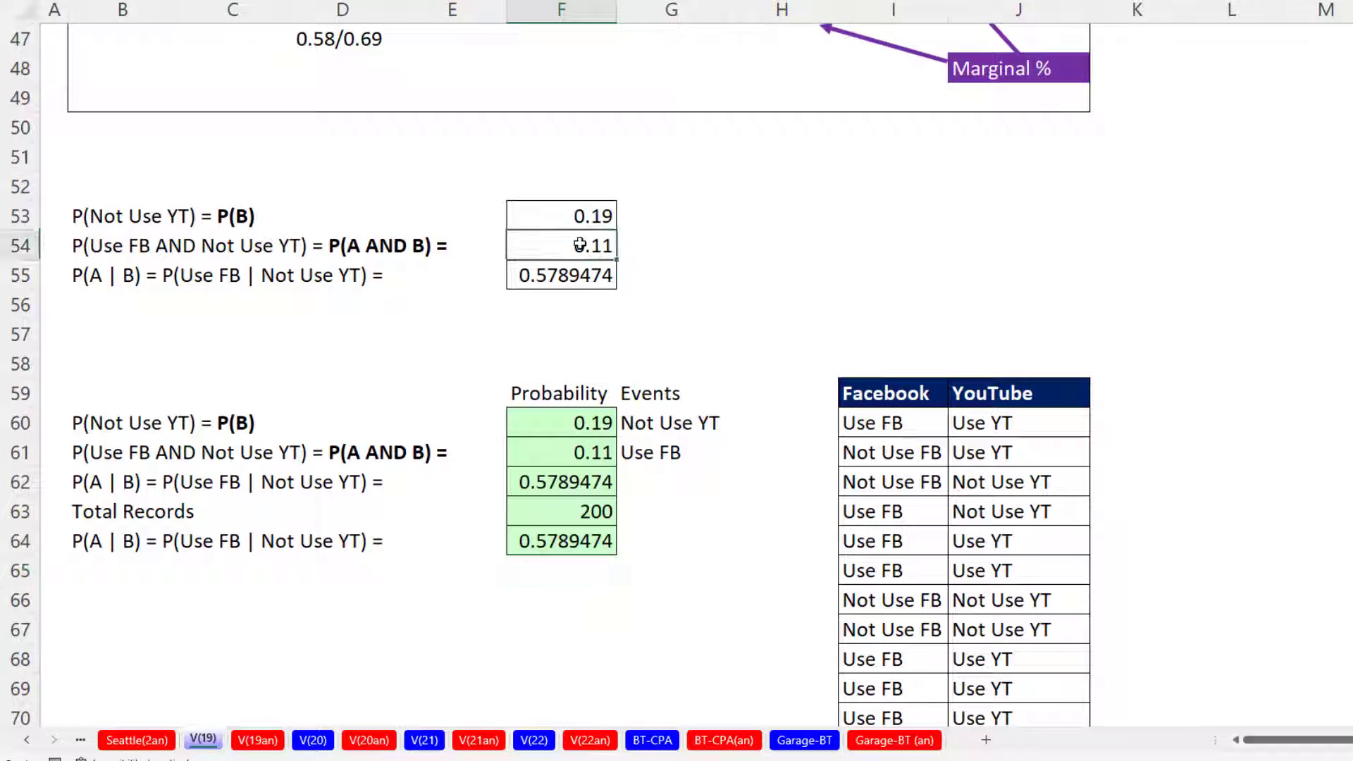
left_click(127, 217)
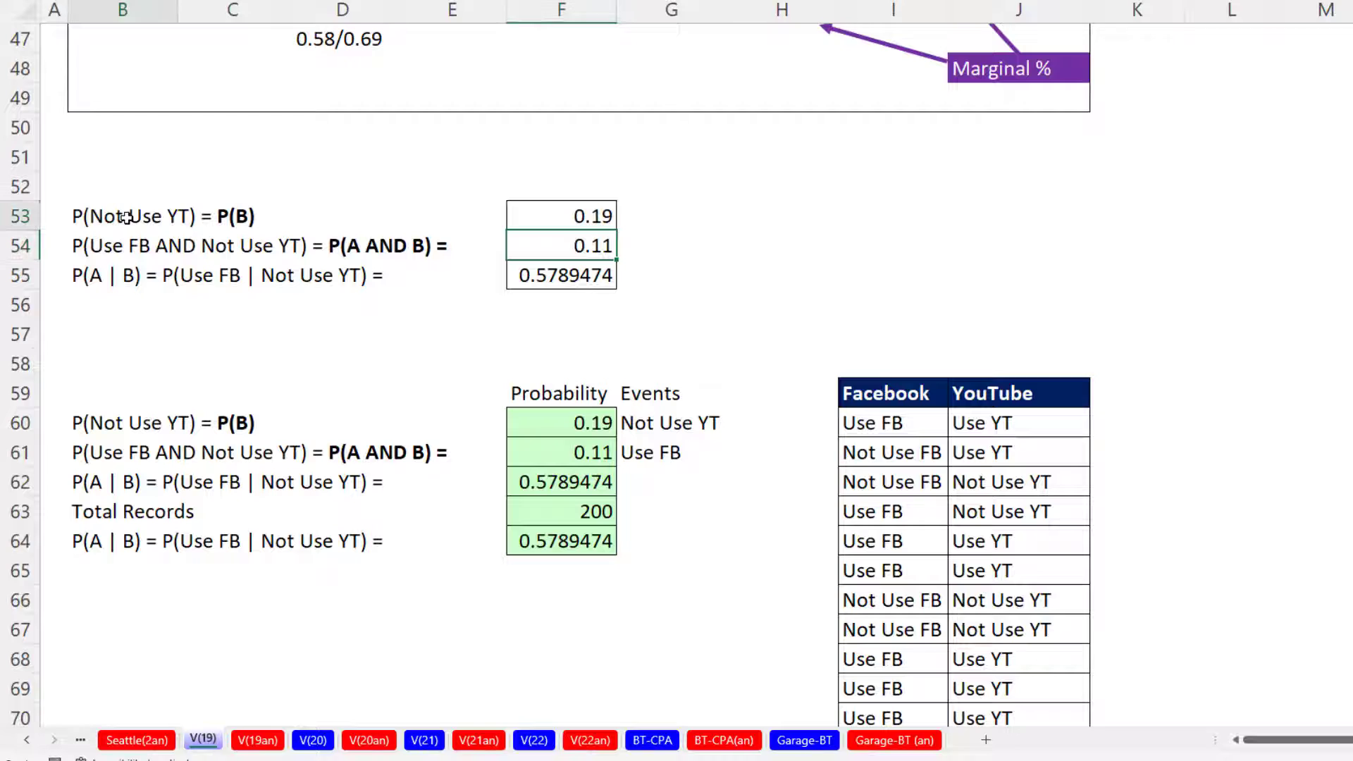
left_click(133, 246)
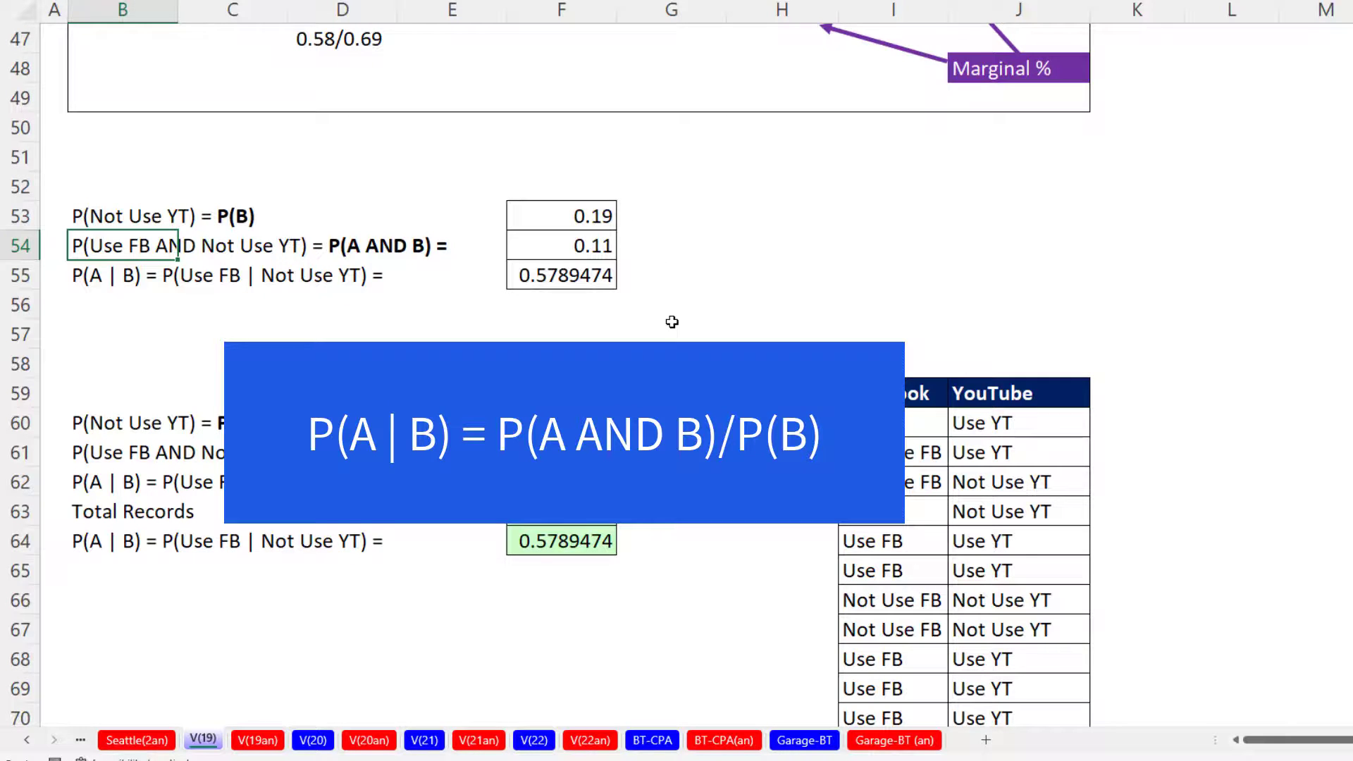
scroll(672, 322, "up", 5)
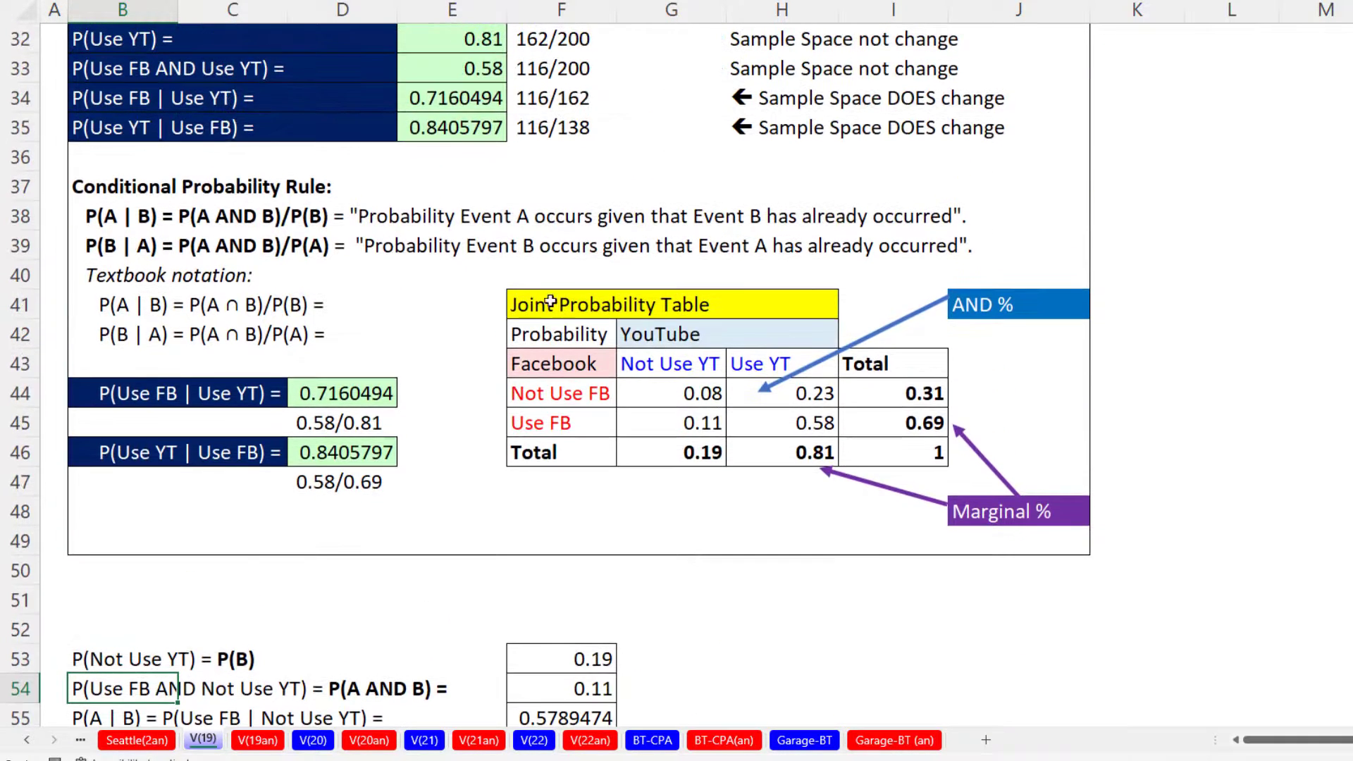
scroll(845, 507, "up", 4)
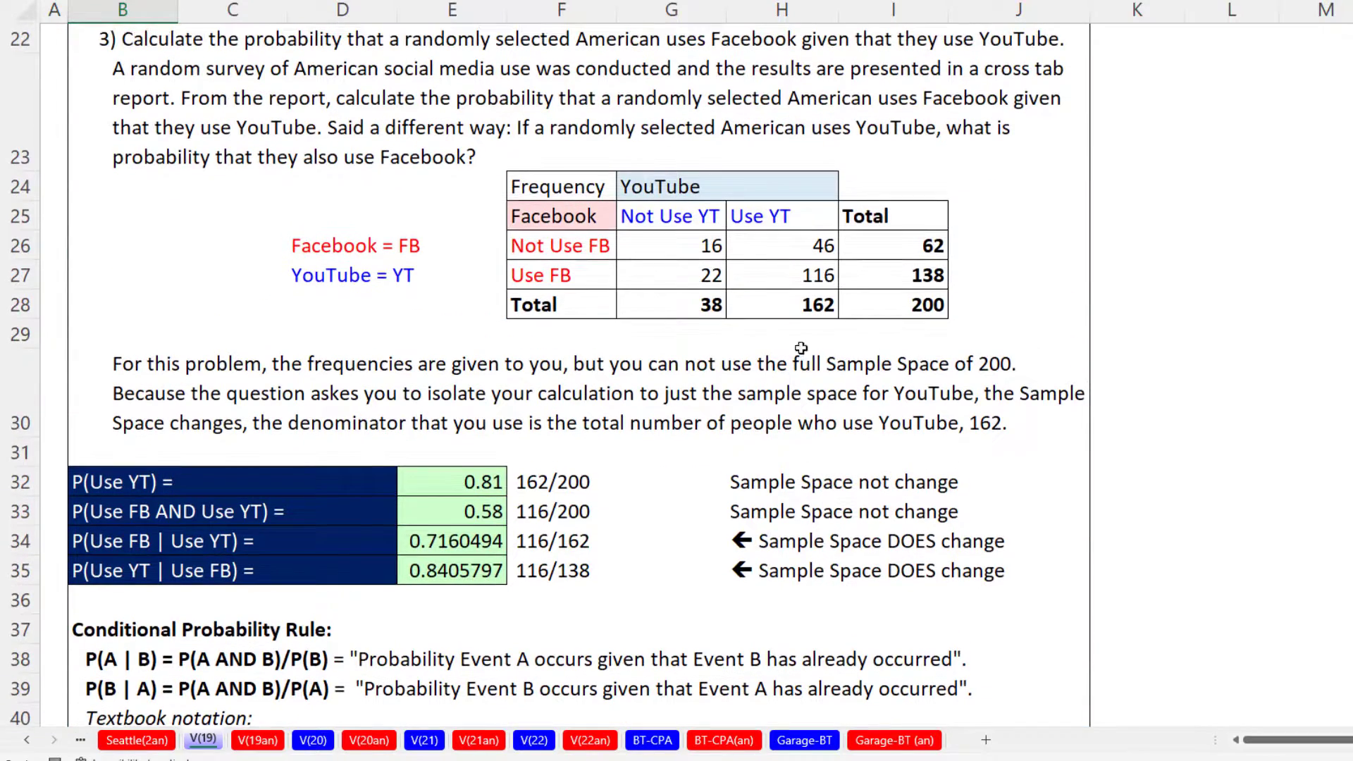
scroll(872, 469, "up", 3)
scroll(872, 471, "up", 3)
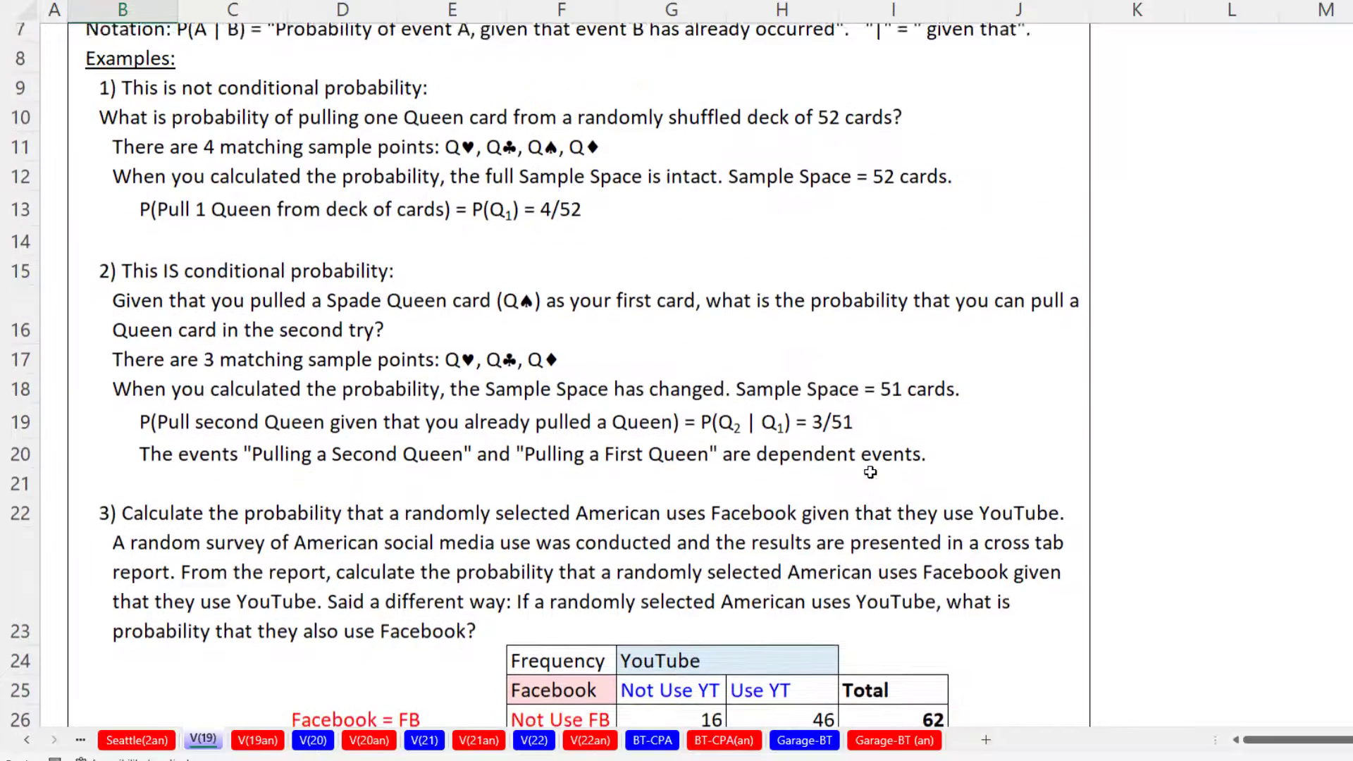